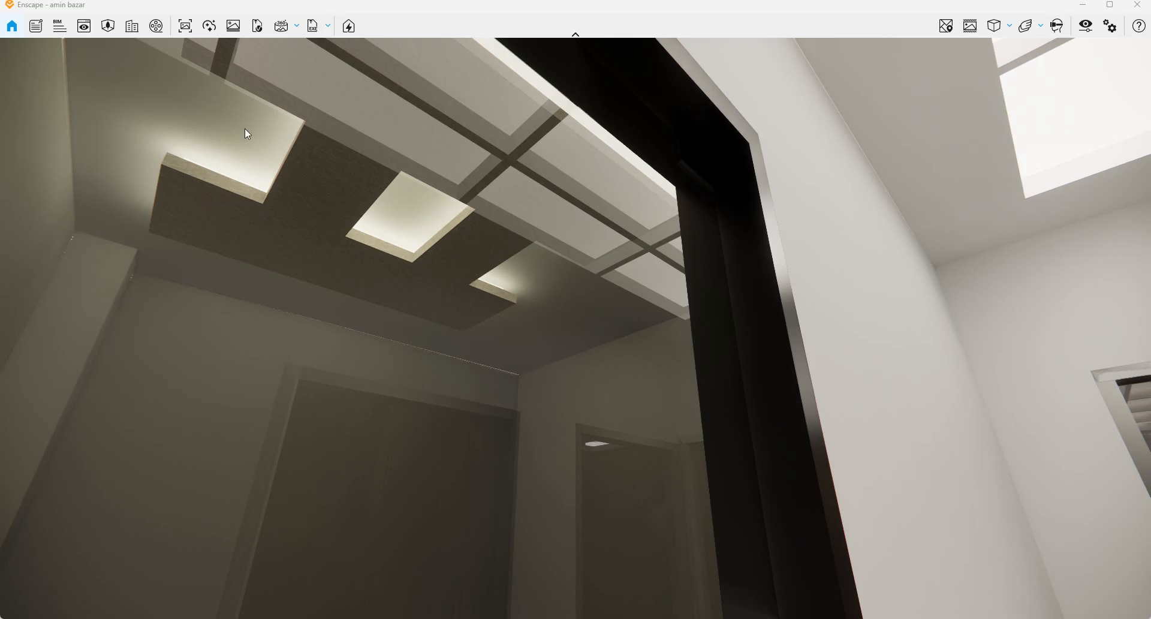
- Open the Video Editor
left_click(155, 26)
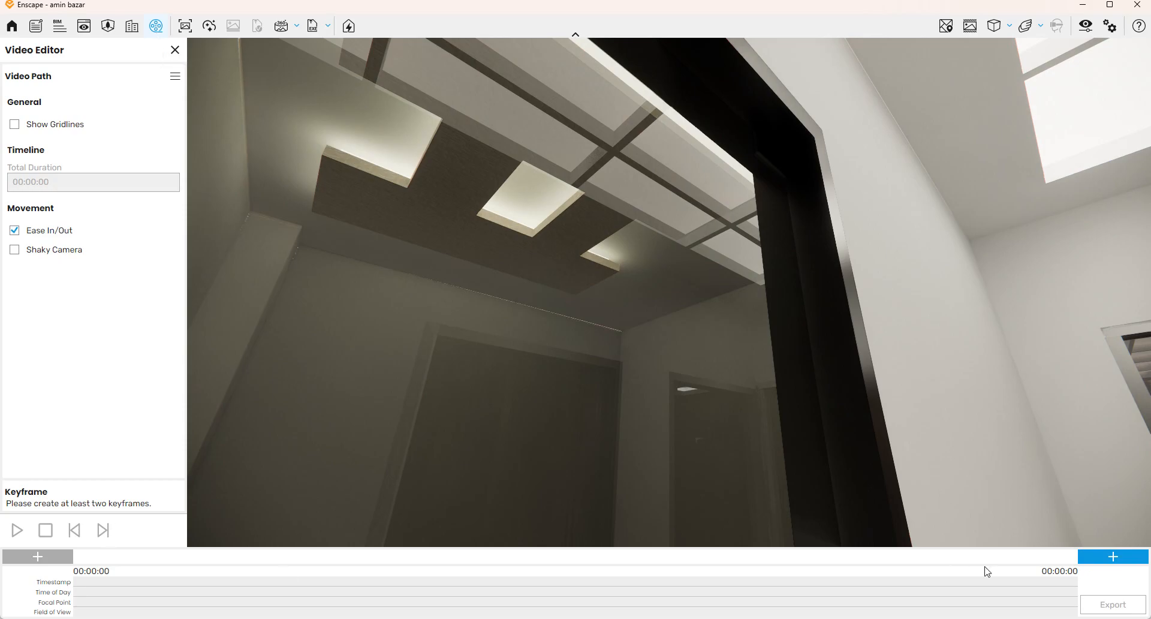
left_click(1089, 556)
left_click_drag(434, 398, 1030, 442)
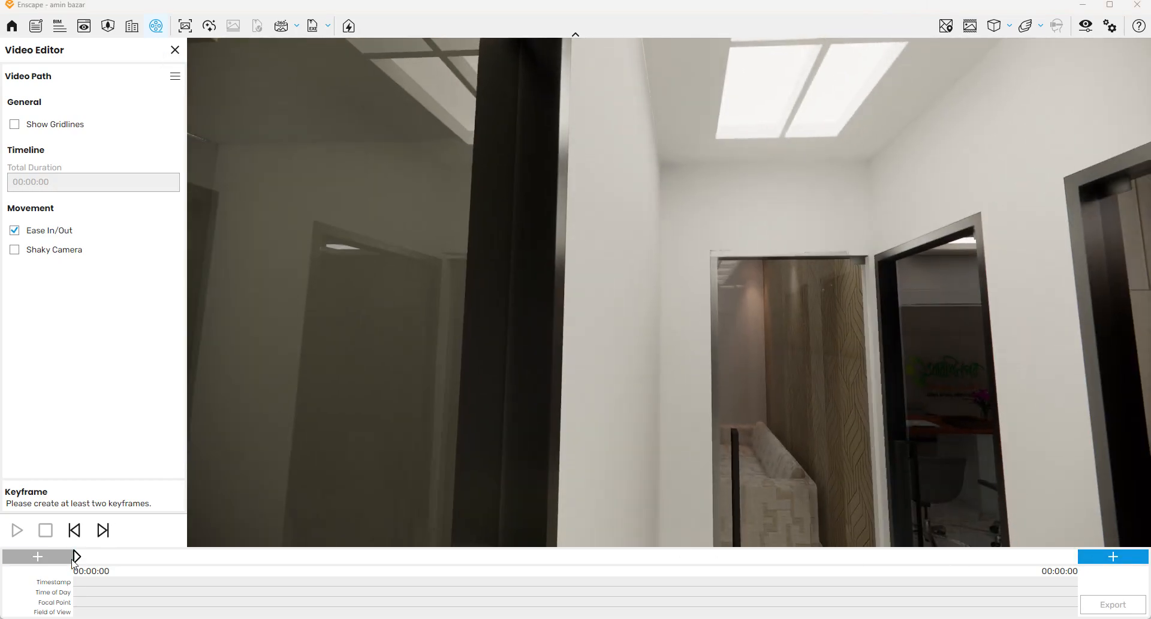
left_click(76, 556)
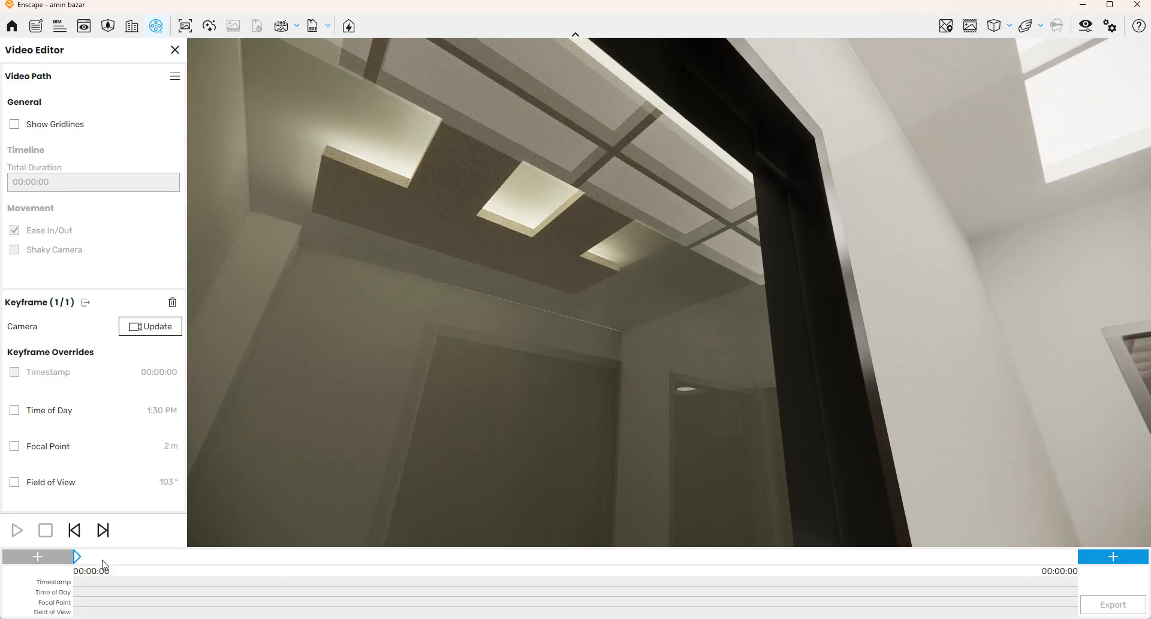
key("Delete")
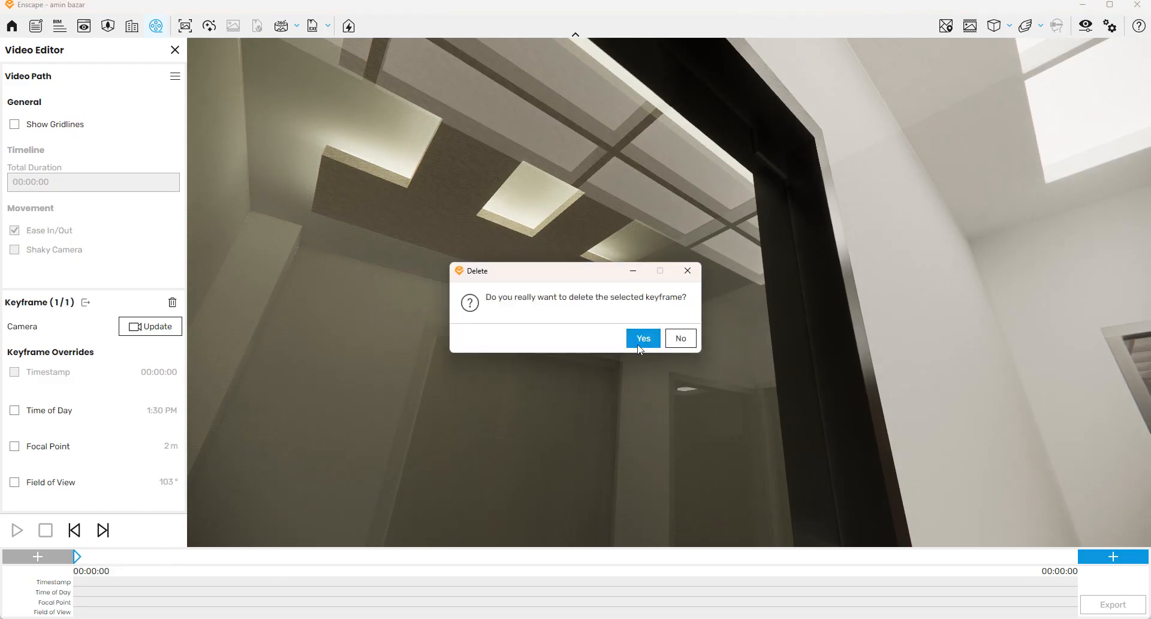
left_click(639, 348)
- Walk the camera away from the glass-fronted office and along the marble-floored corridor
mouse_move(693, 295)
left_mouse_down()
mouse_move(649, 375)
mouse_move(654, 351)
mouse_move(794, 325)
mouse_move(689, 301)
left_mouse_up()
key("d")
key("w")
key("s")
key("w")
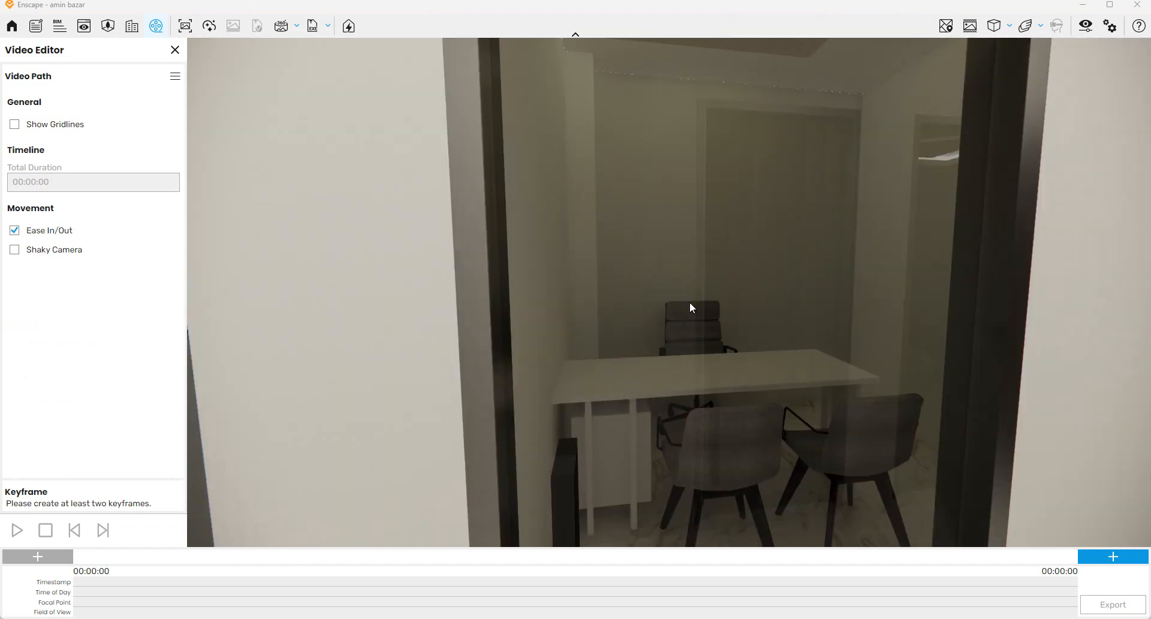
left_click_drag(771, 336, 1148, 328)
key("w")
key("d")
key("w")
key("s")
key("s")
key("s")
key("w")
key("w")
key("w")
key("w")
key("d")
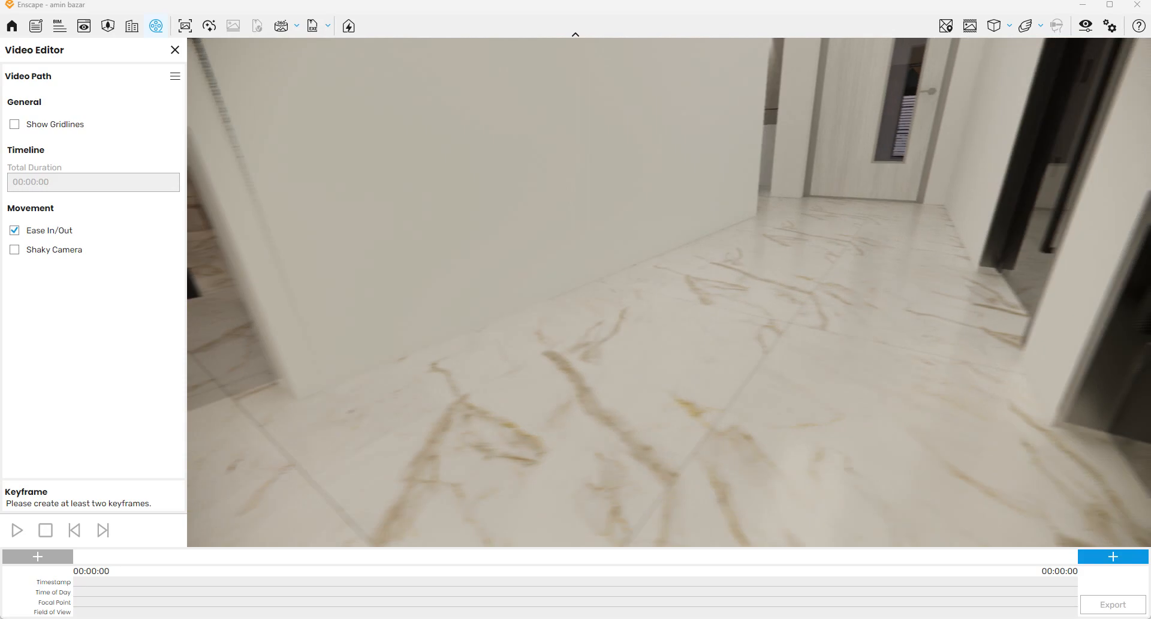
- Fly the camera up through the ceiling to an exterior view above the building's roof
key("d")
key("a")
key("s")
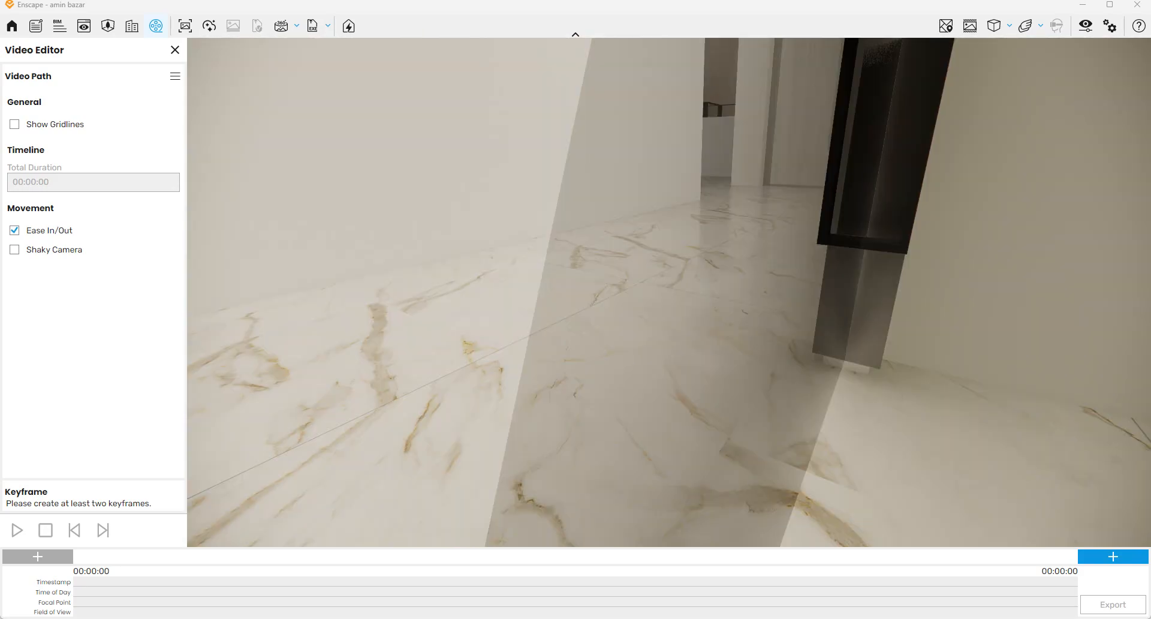
key("a")
key("e")
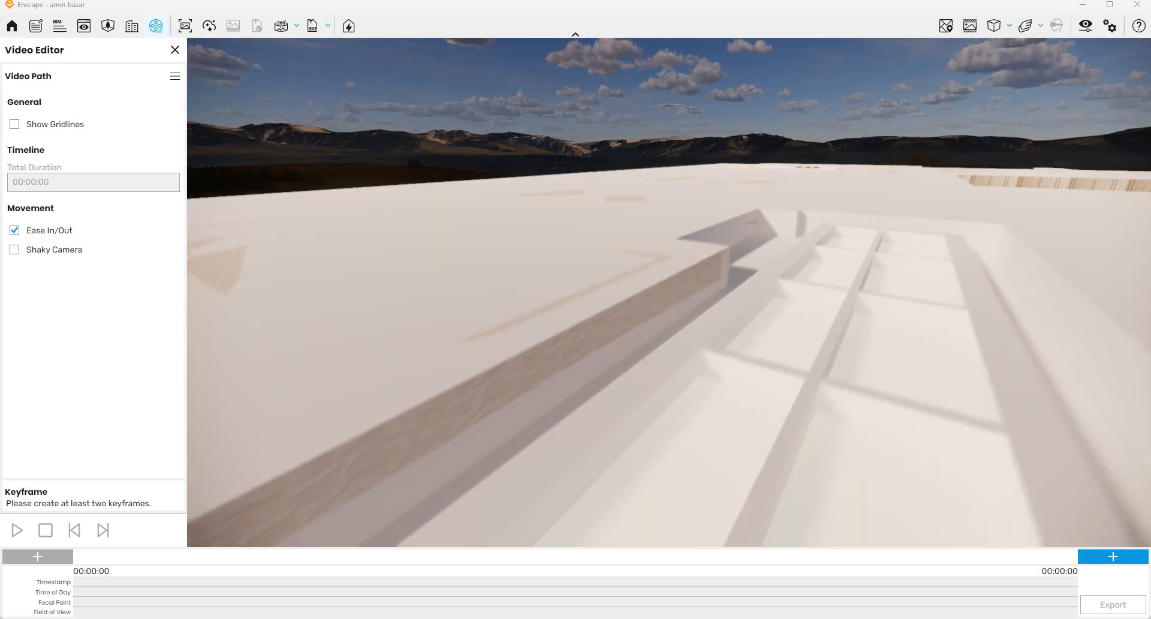
key("d")
key("e")
key("s")
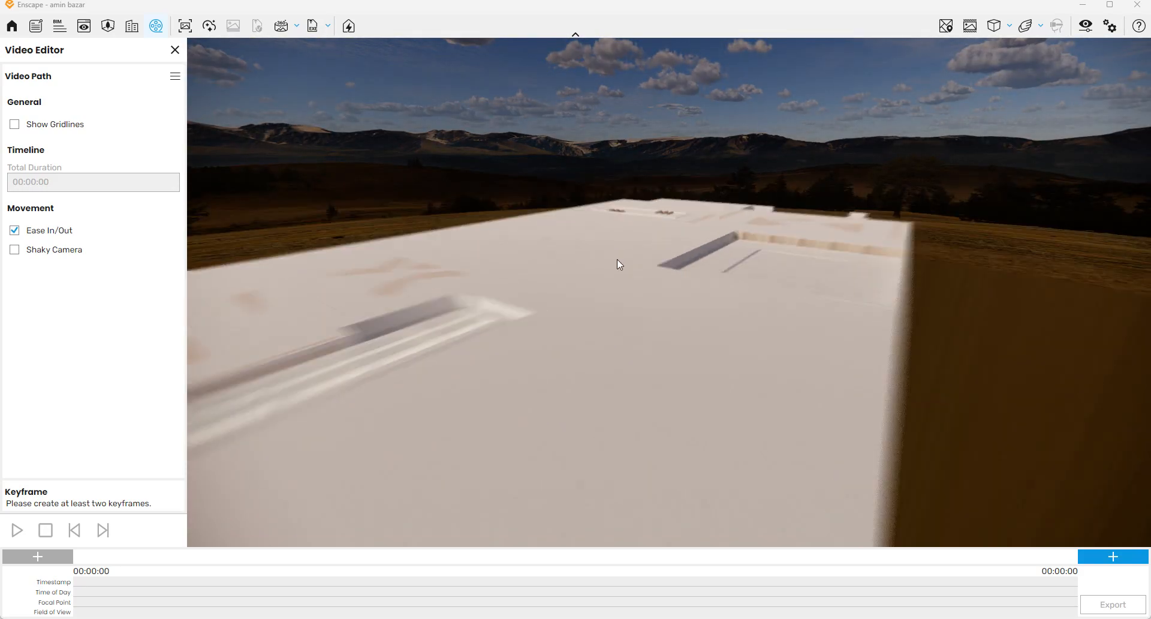
key("d")
key("w")
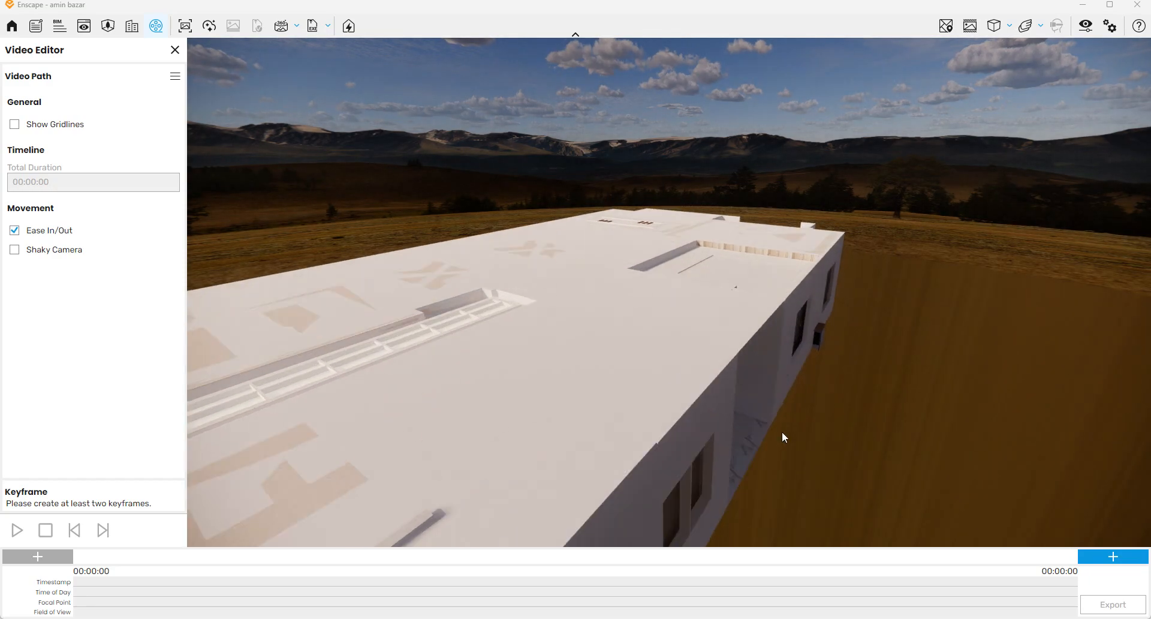
- Bring the camera down from the roof to face the closed wooden door with the narrow glass strip
key("w")
key("q")
key("d")
key("w")
left_click_drag(527, 419, 673, 406)
key("w")
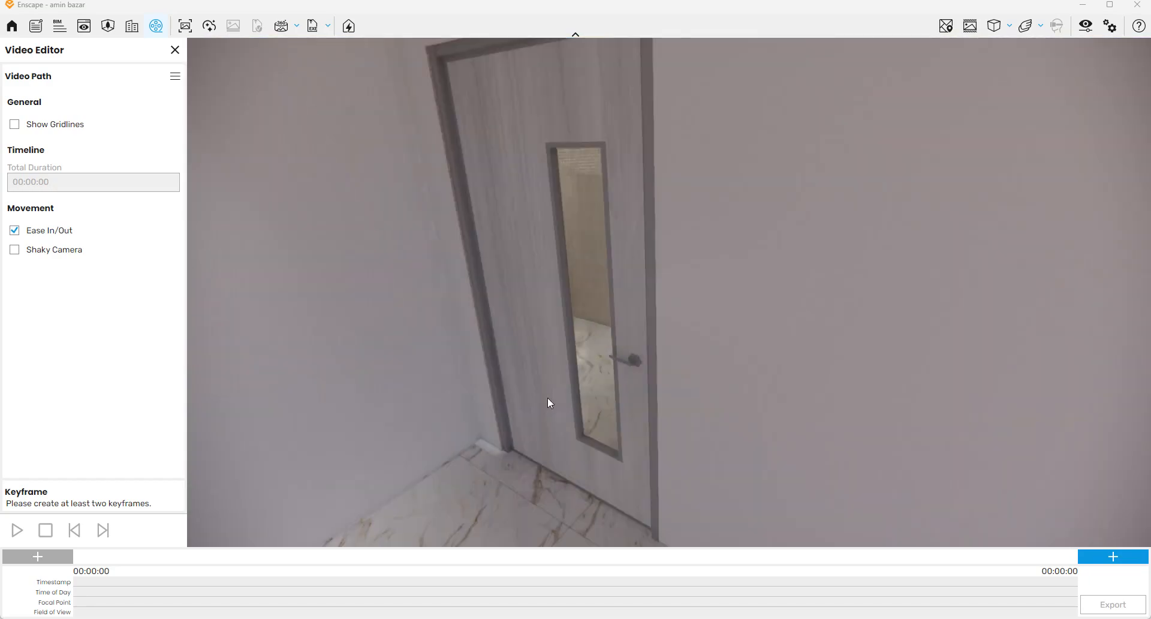
key("w")
left_click_drag(560, 398, 565, 398)
right_click_drag(640, 407, 642, 407)
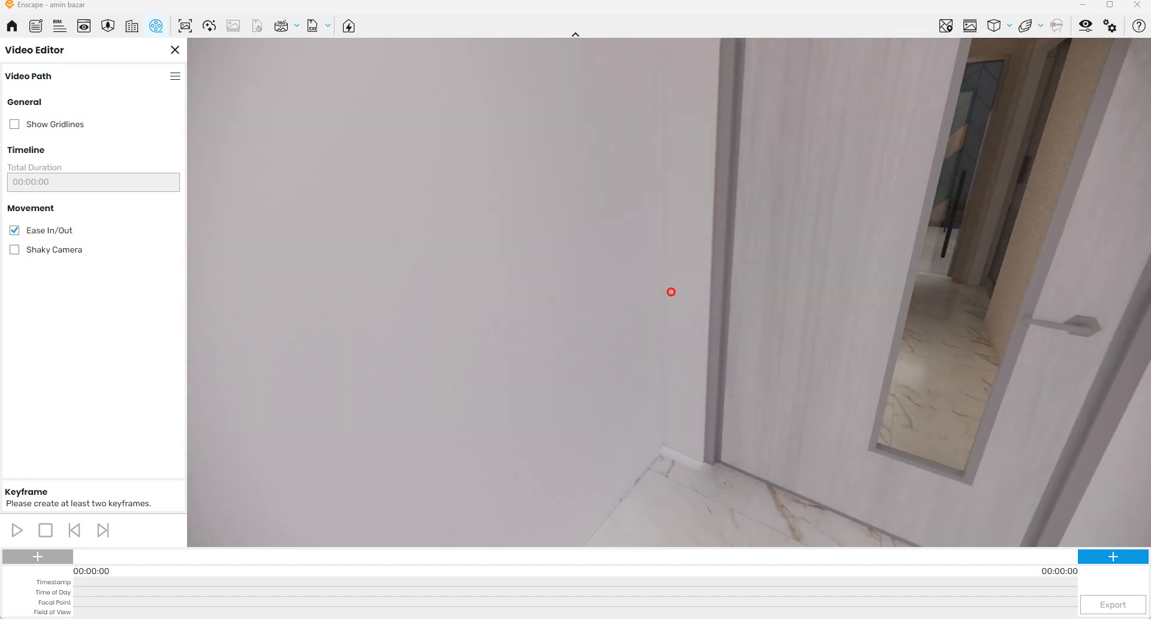
right_click_drag(671, 292, 727, 416)
key("d")
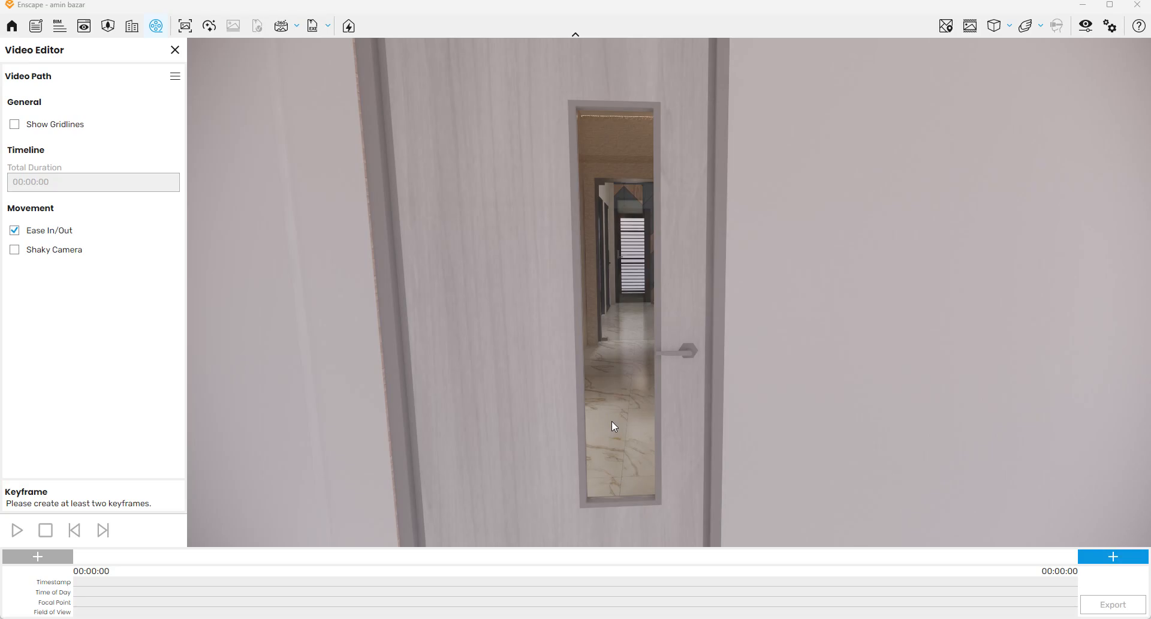
- Explore the lobby behind the door, including its ceiling and corridor, and return to the front of the door
scroll(502, 358, "up", 1)
scroll(559, 369, "down", 1)
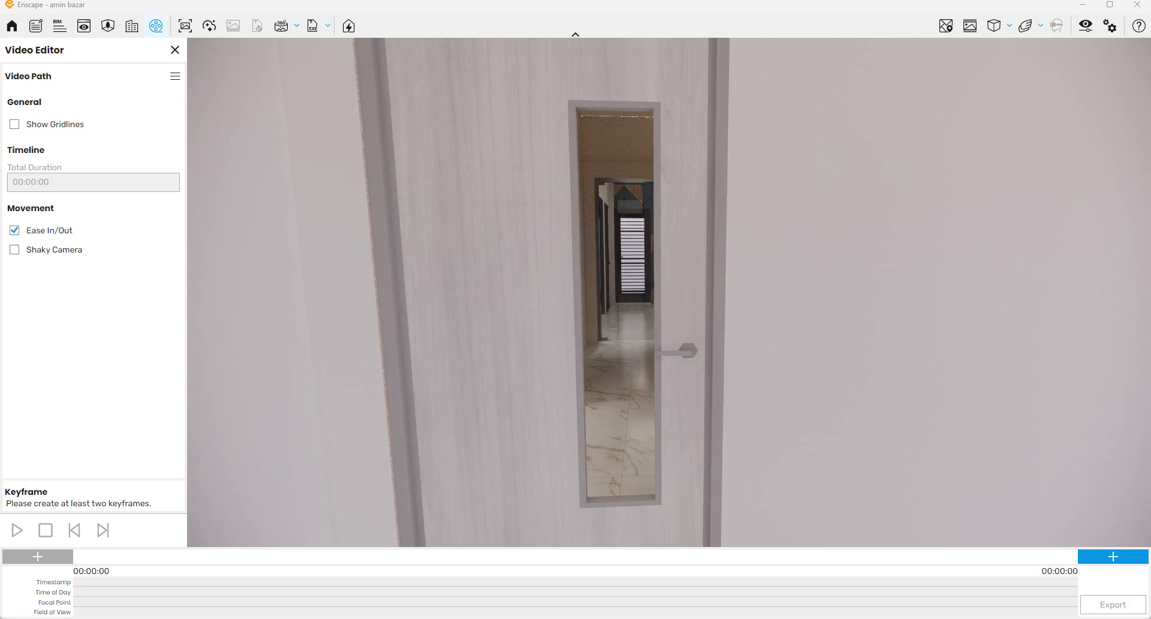
middle_click_drag(558, 369, 563, 372)
middle_click_drag(705, 362, 527, 373)
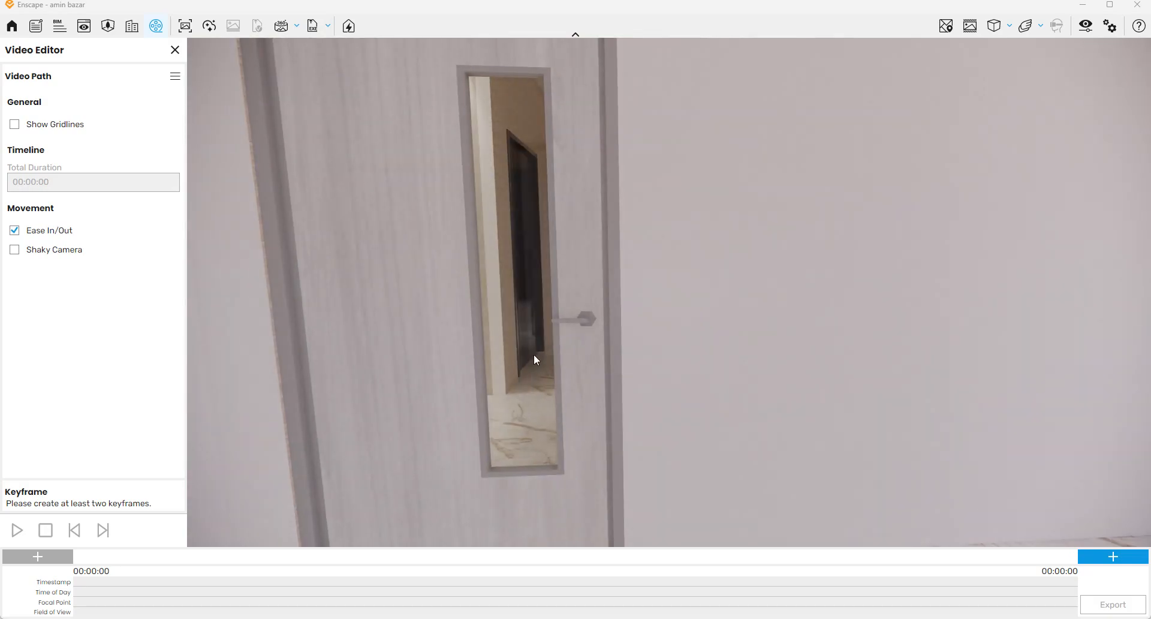
scroll(520, 353, "up", 1)
scroll(520, 353, "down", 1)
scroll(398, 370, "up", 1)
scroll(398, 370, "down", 1)
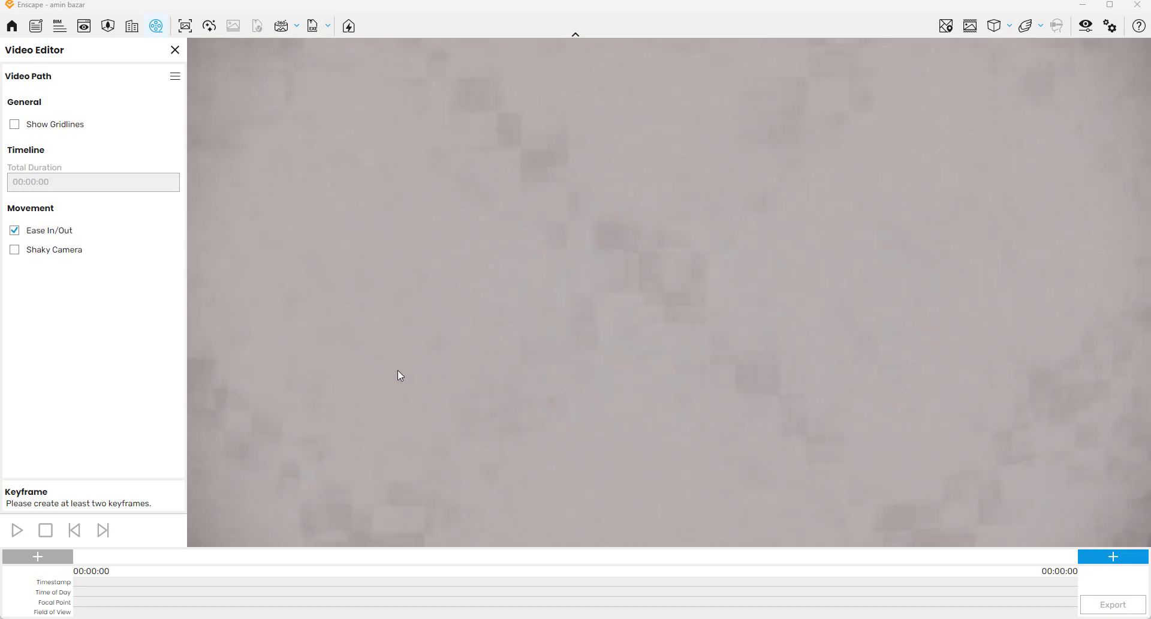
scroll(400, 375, "down", 1)
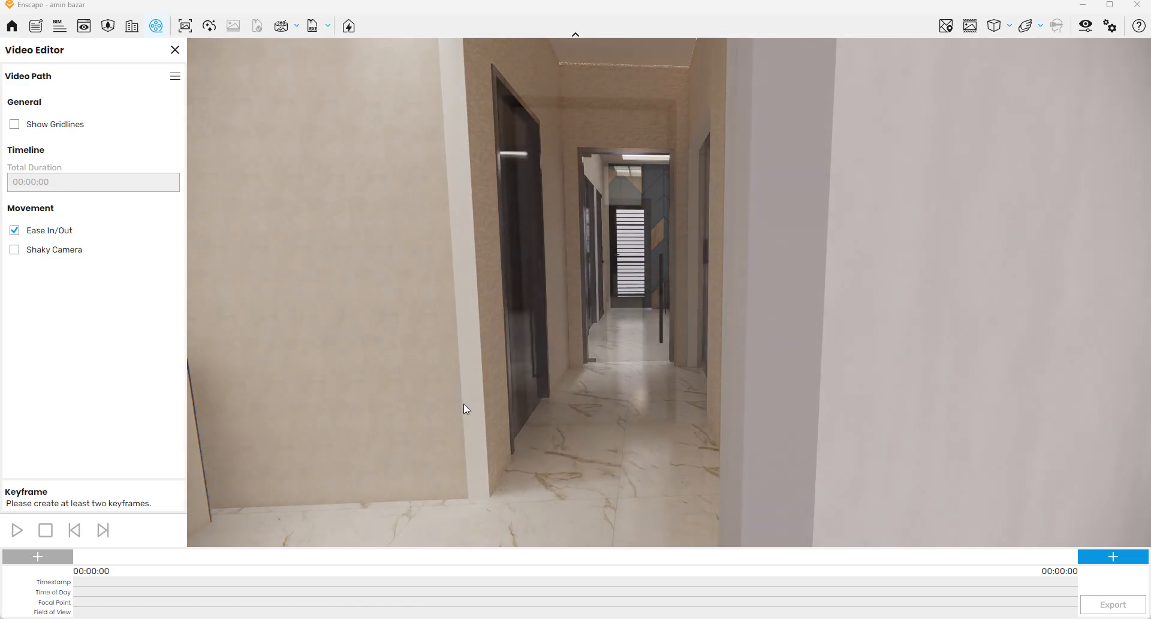
left_click_drag(625, 290, 383, 288)
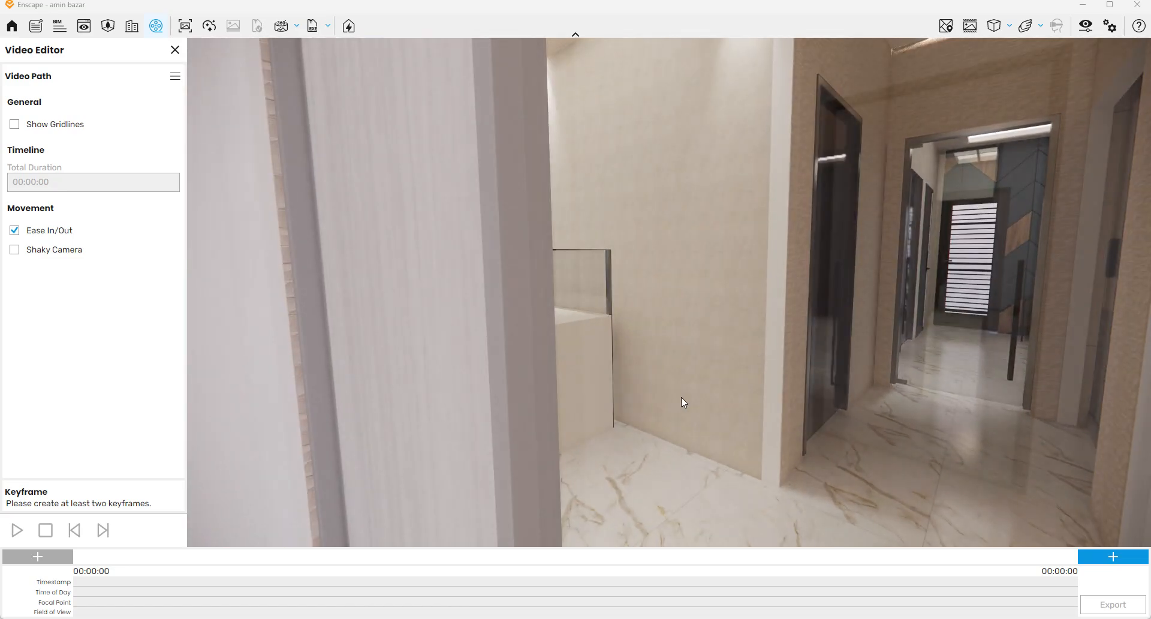
scroll(746, 388, "up", 1)
left_click_drag(642, 390, 735, 275)
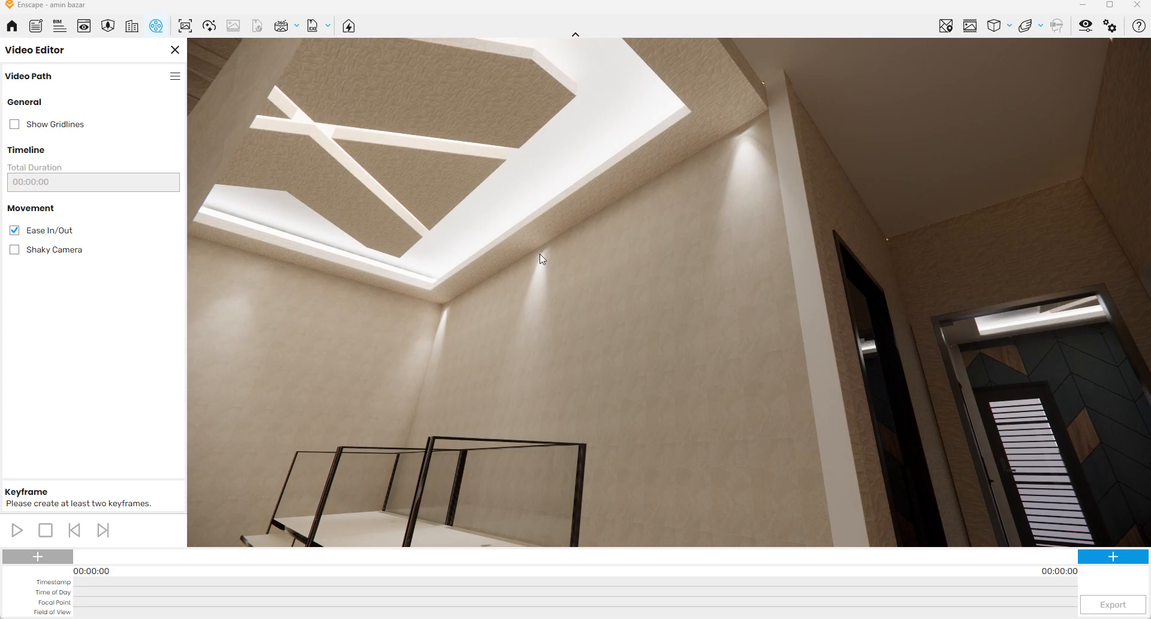
left_click_drag(741, 355, 866, 411)
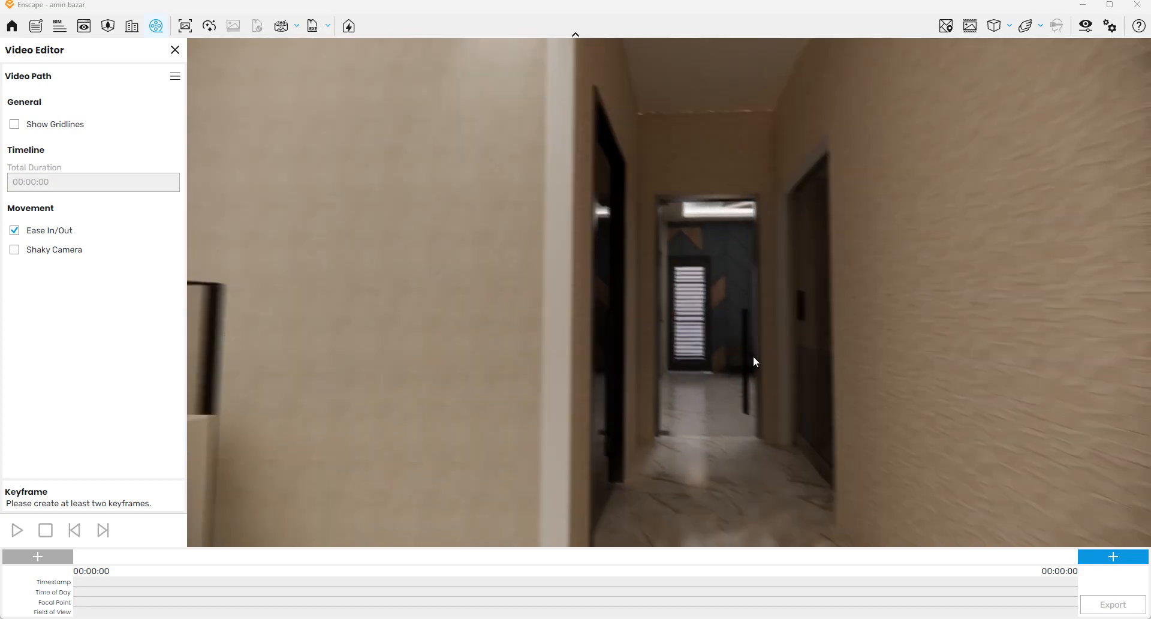
middle_click_drag(754, 362, 603, 364)
scroll(629, 341, "down", 1)
scroll(651, 356, "up", 1)
scroll(650, 365, "down", 1)
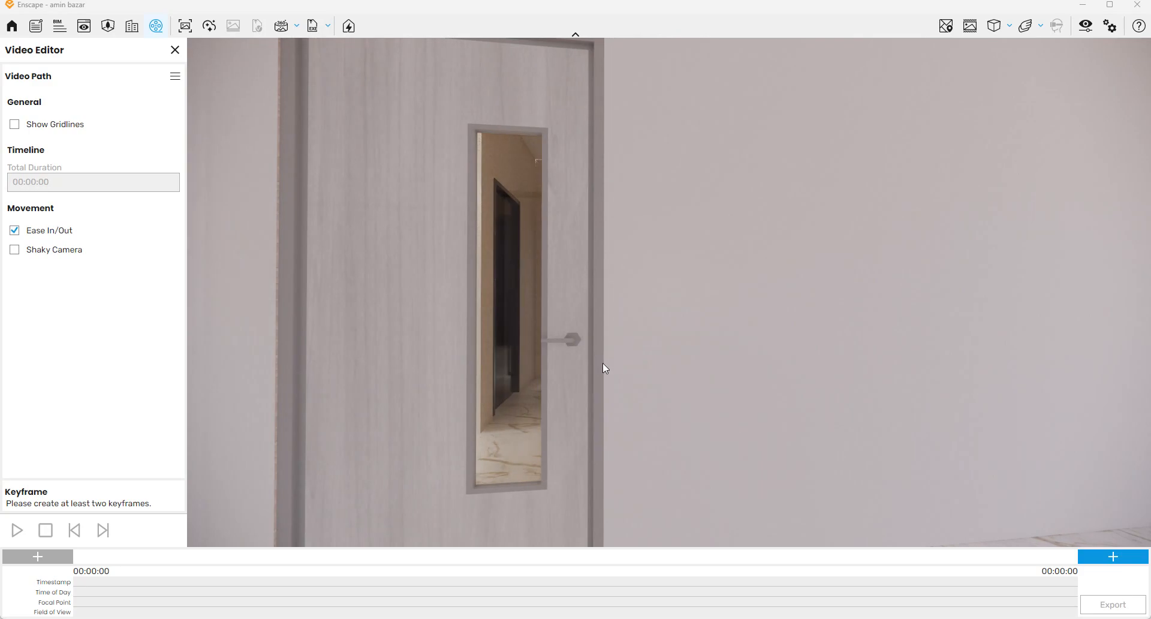
- Add a video keyframe facing the closed door, and a second one in the corridor beyond it looking toward the far glass door
left_click_drag(603, 363, 654, 345)
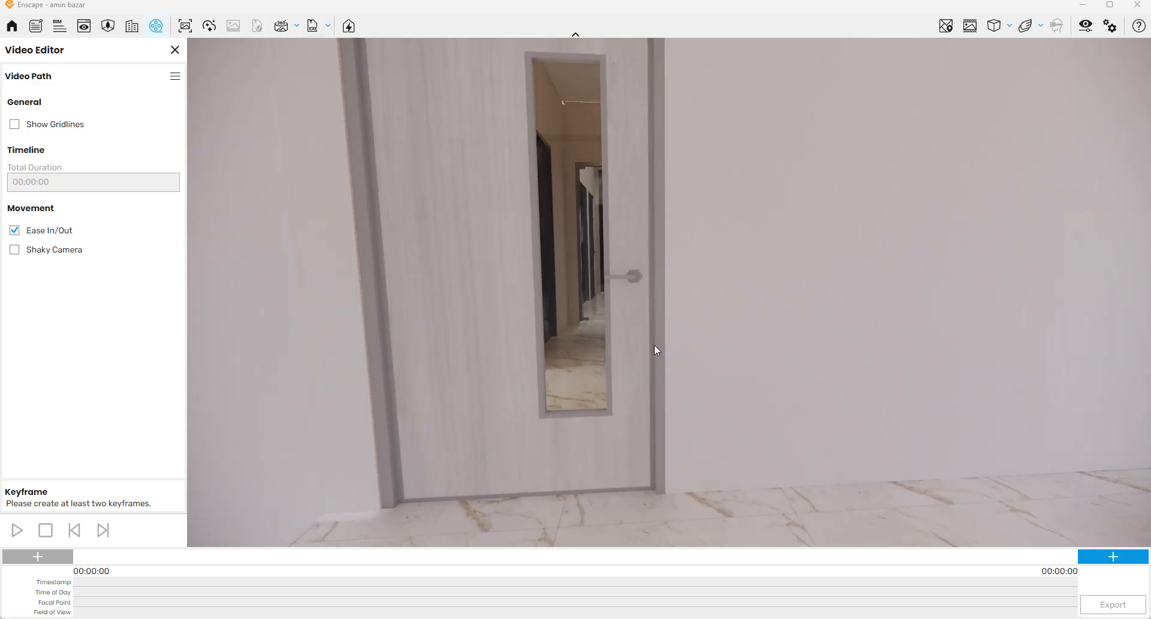
middle_click_drag(583, 336, 588, 339)
left_click_drag(589, 339, 594, 321)
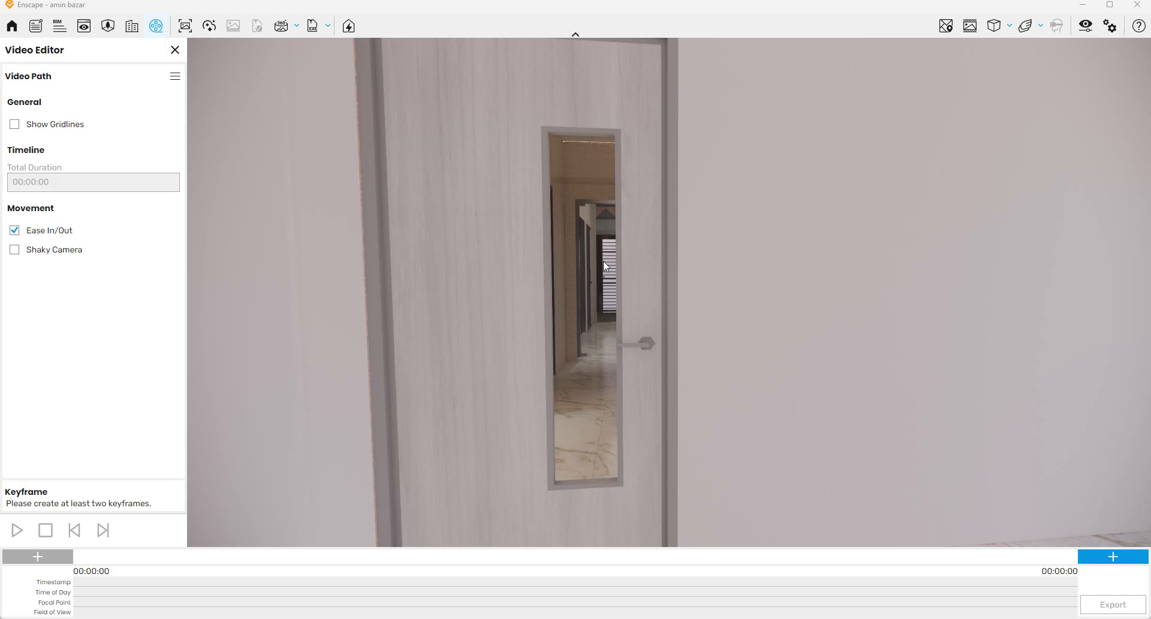
left_click(1113, 557)
key("w")
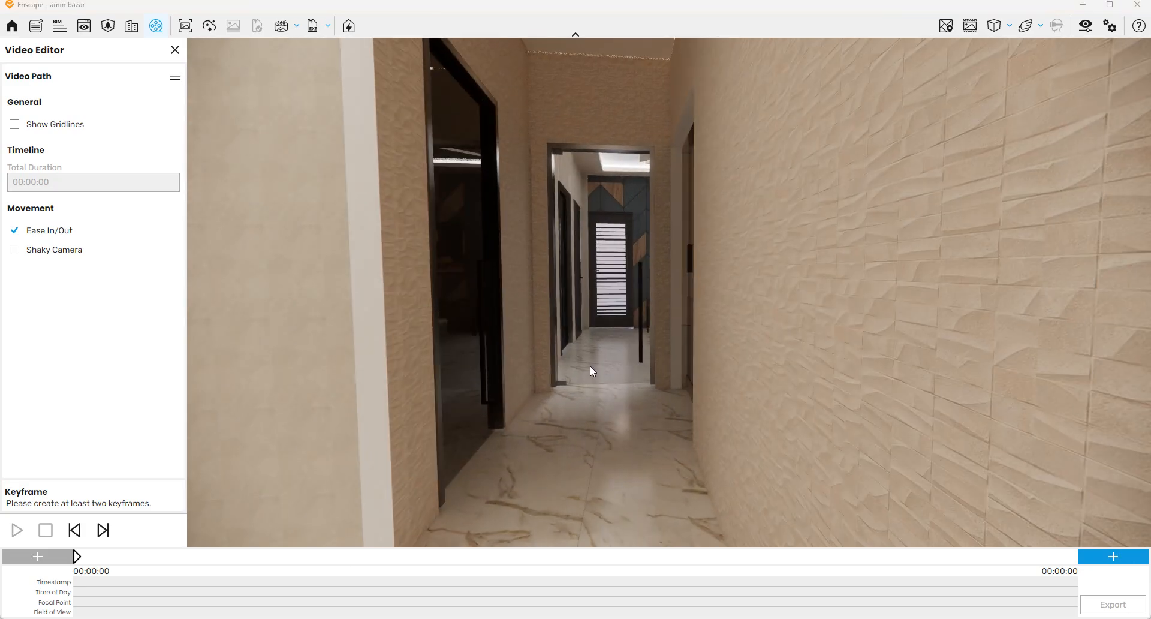
left_click(1113, 556)
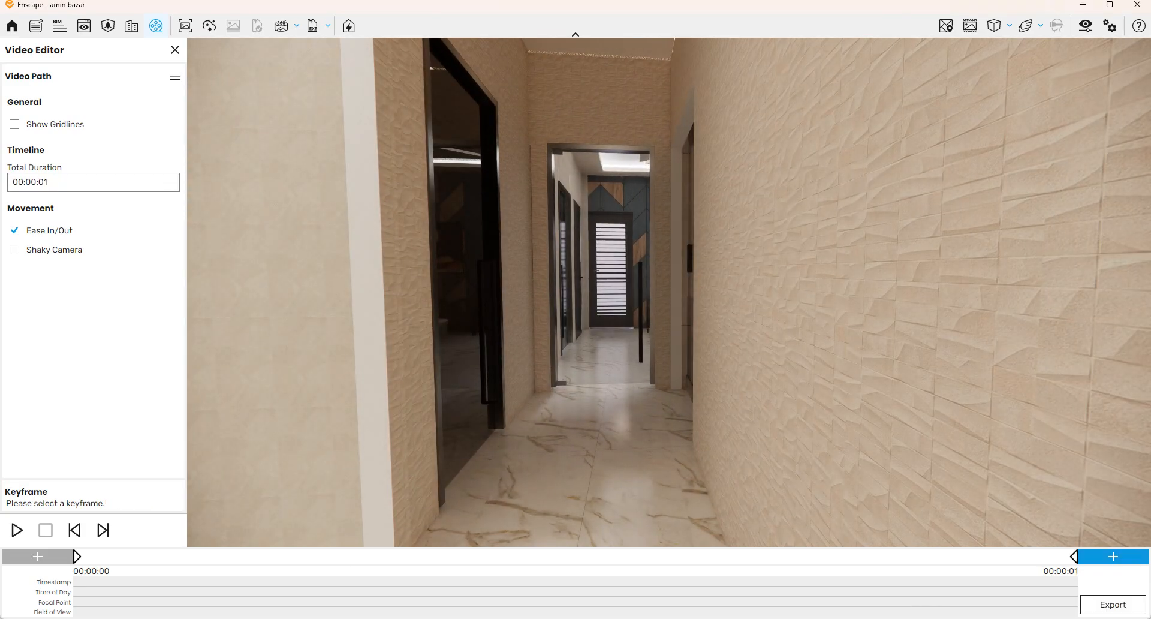
- Switch to the model in SketchUp and look around the interior for the door with the narrow glass strip
mouse_move(709, 618)
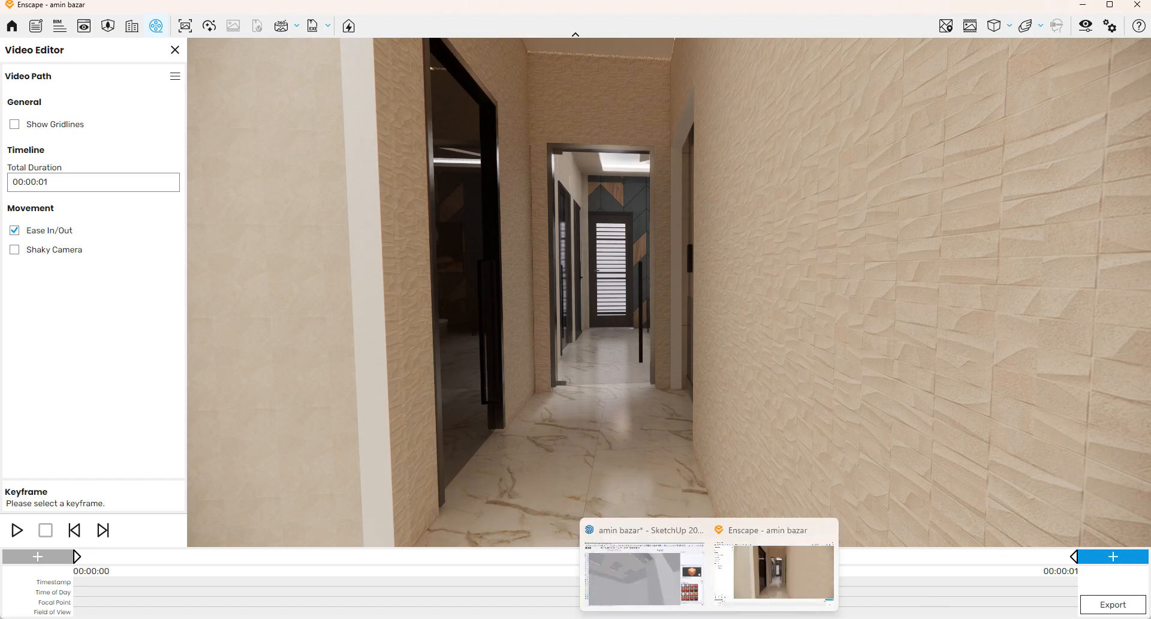
left_click(811, 585)
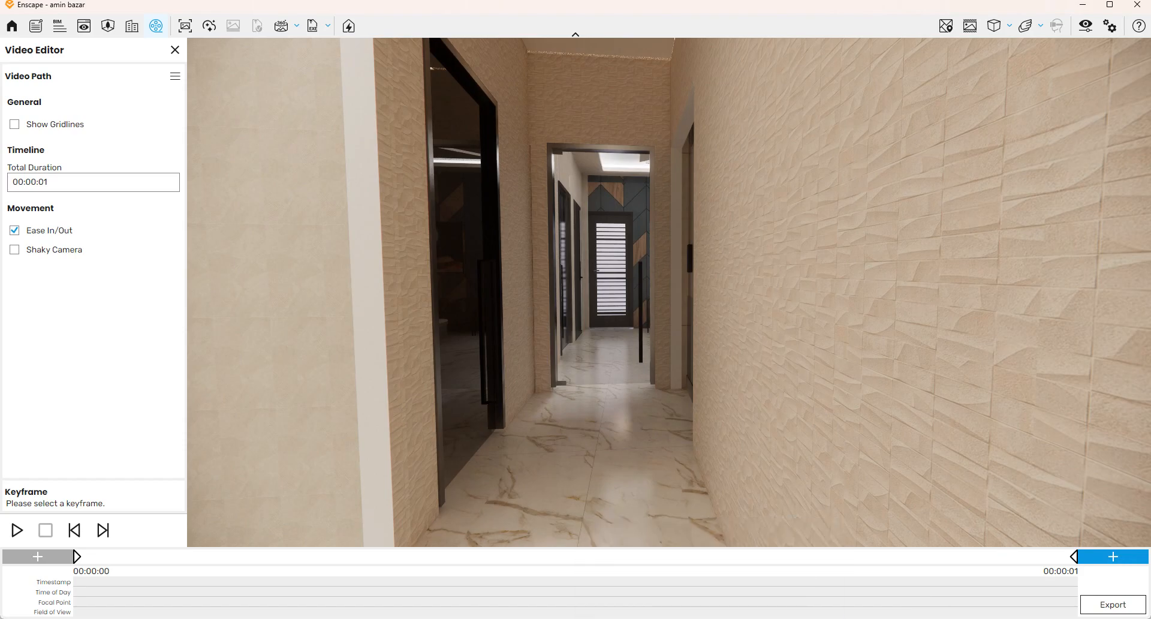
left_click(709, 618)
left_click(663, 592)
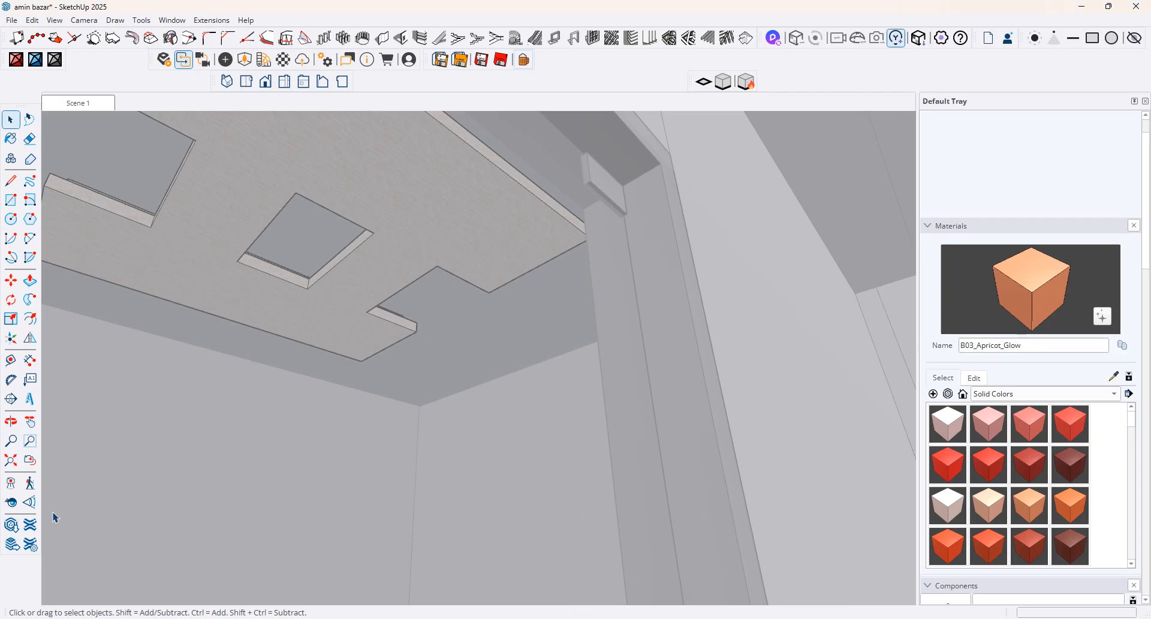
left_click(10, 502)
left_click_drag(62, 485, 948, 359)
key("o")
scroll(948, 360, "up", 1)
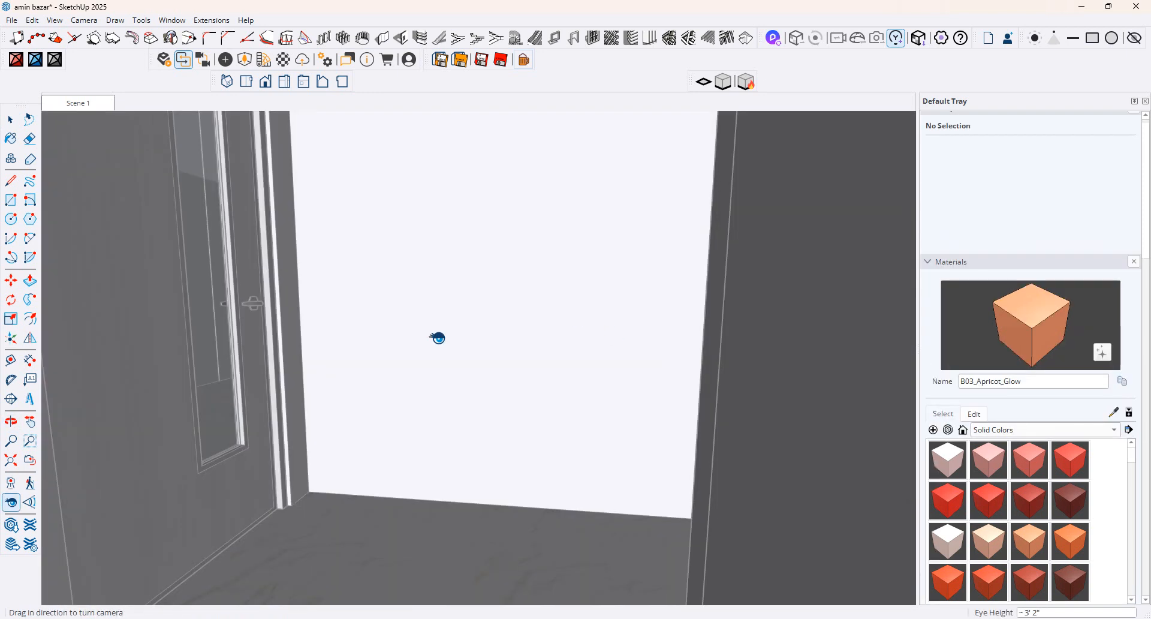
left_click_drag(437, 337, 317, 112)
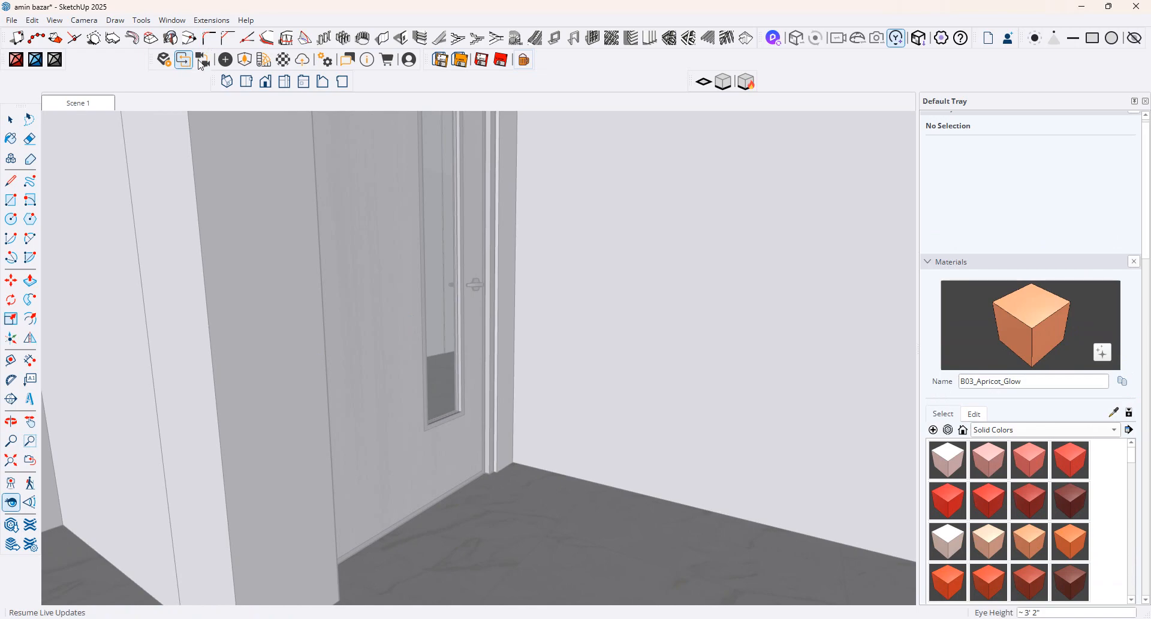
key("o")
left_click_drag(586, 344, 609, 363)
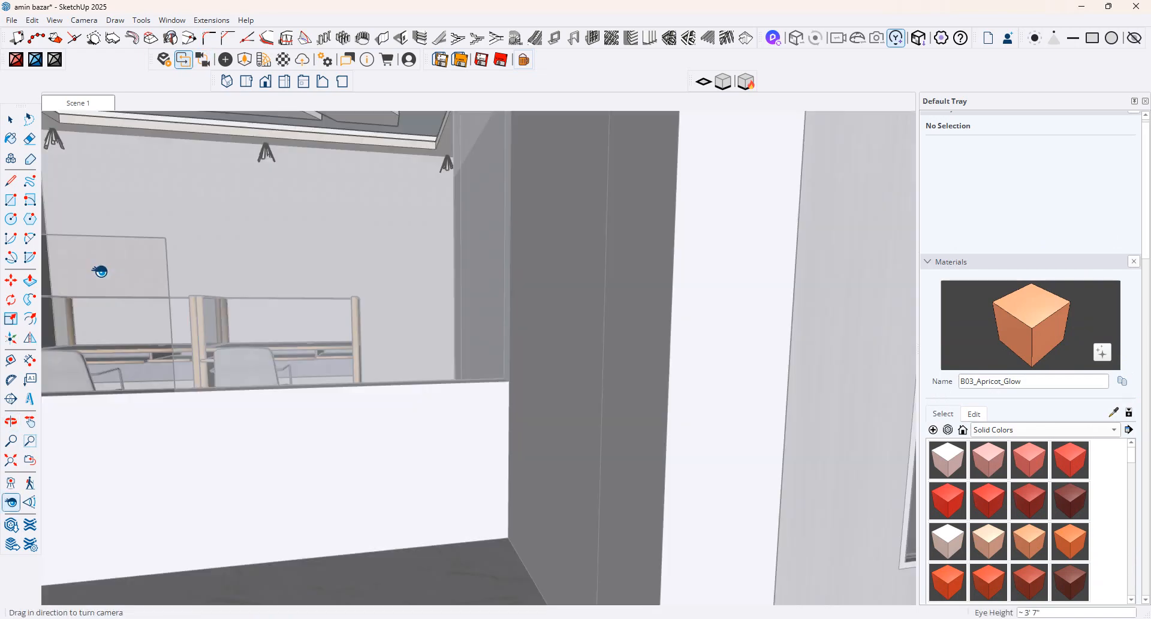
- Look around the workstations and the wall end near the glass doors, then over the ceiling from above
left_click_drag(96, 265, 542, 394)
scroll(514, 506, "up", 4)
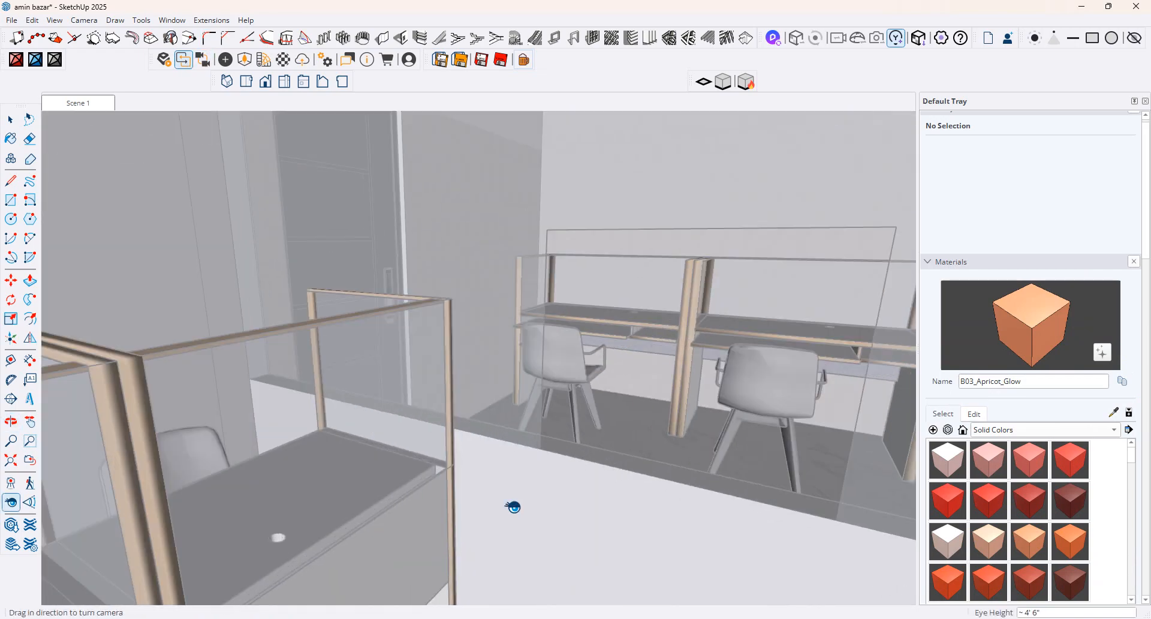
left_click_drag(384, 446, 626, 409)
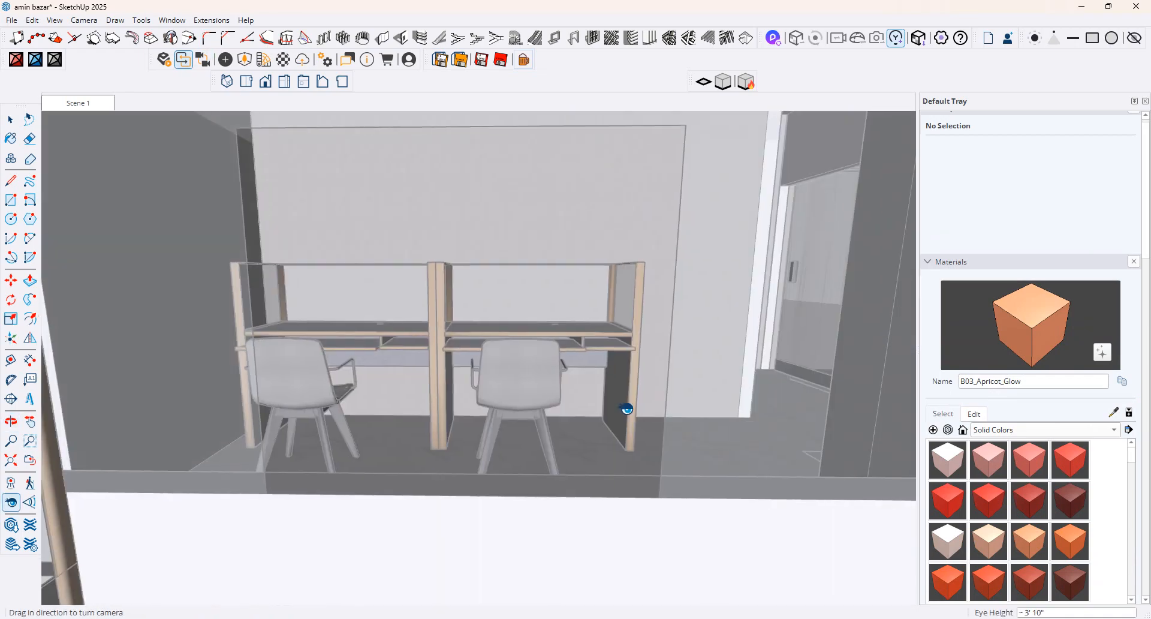
scroll(632, 377, "up", 6)
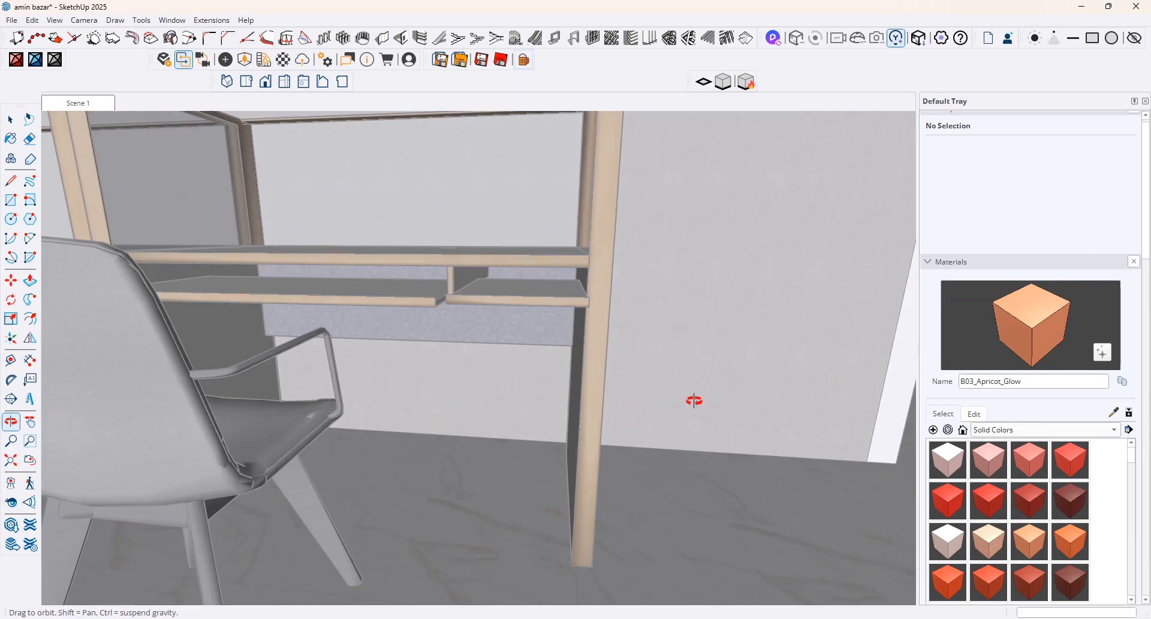
left_click(11, 120)
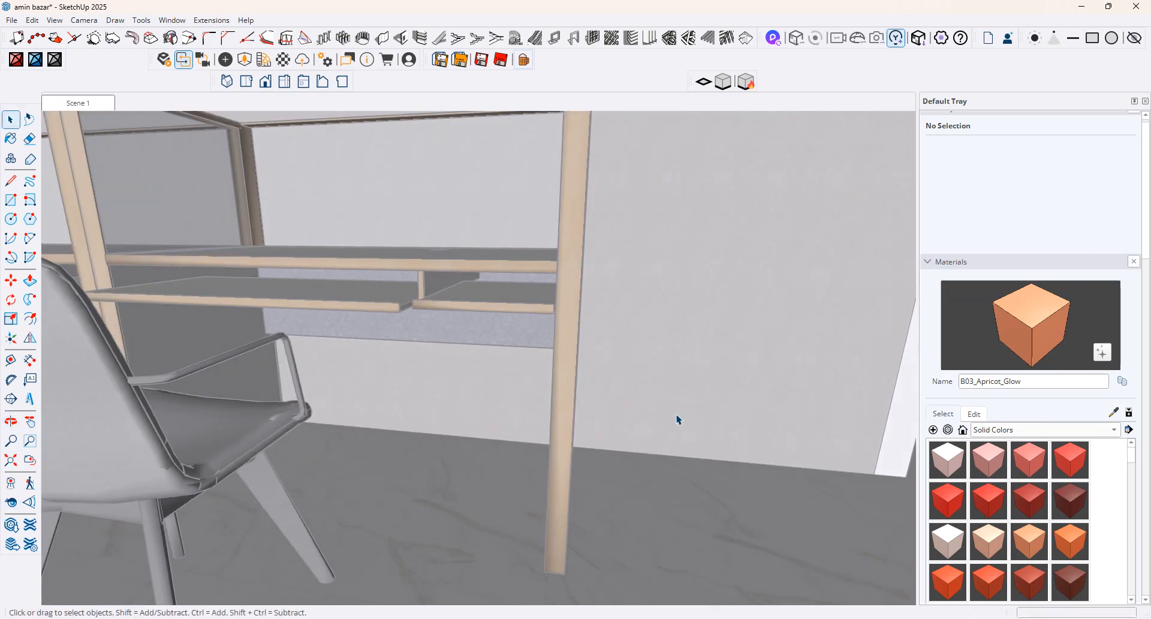
middle_click_drag(672, 417, 836, 442)
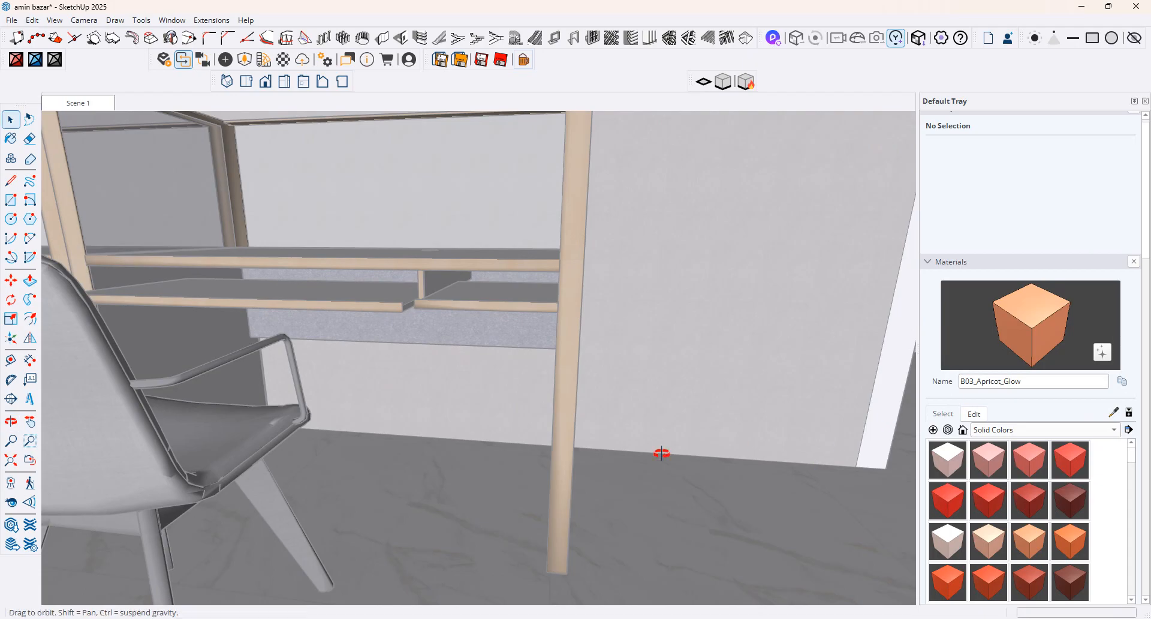
middle_click_drag(662, 453, 495, 440)
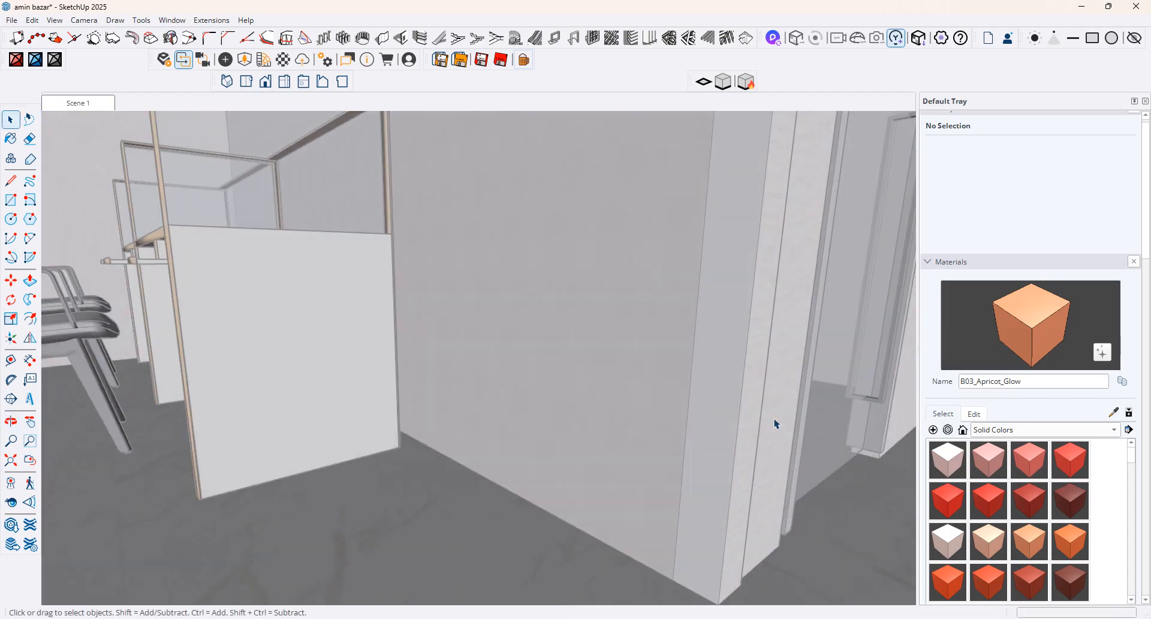
middle_click_drag(732, 423, 662, 524)
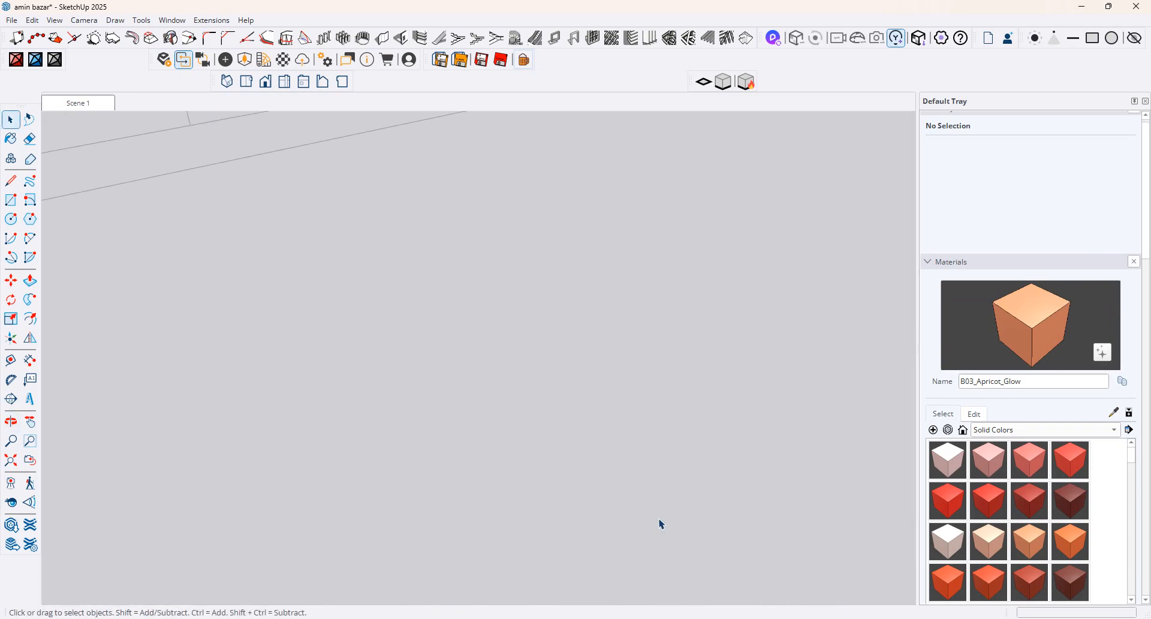
scroll(661, 522, "down", 10)
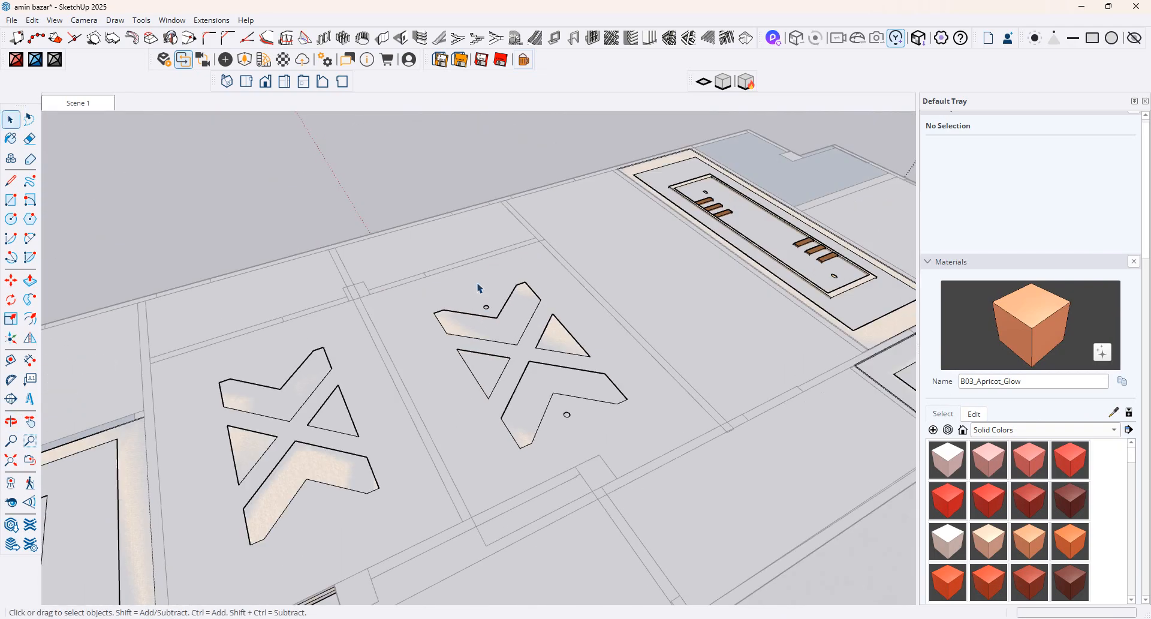
- Exit the group being edited and bring the view back inside to the workstation room
left_click(293, 152)
left_click(683, 415)
middle_click_drag(684, 415, 576, 186)
scroll(544, 479, "up", 1)
scroll(545, 483, "up", 5)
scroll(732, 419, "up", 5)
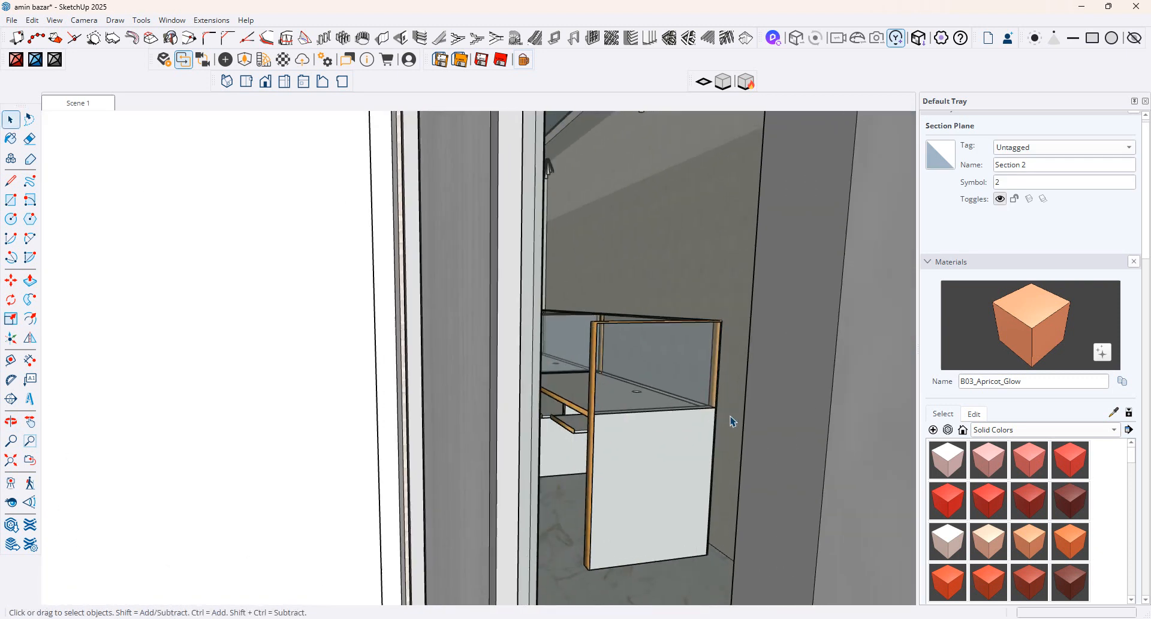
scroll(733, 419, "up", 5)
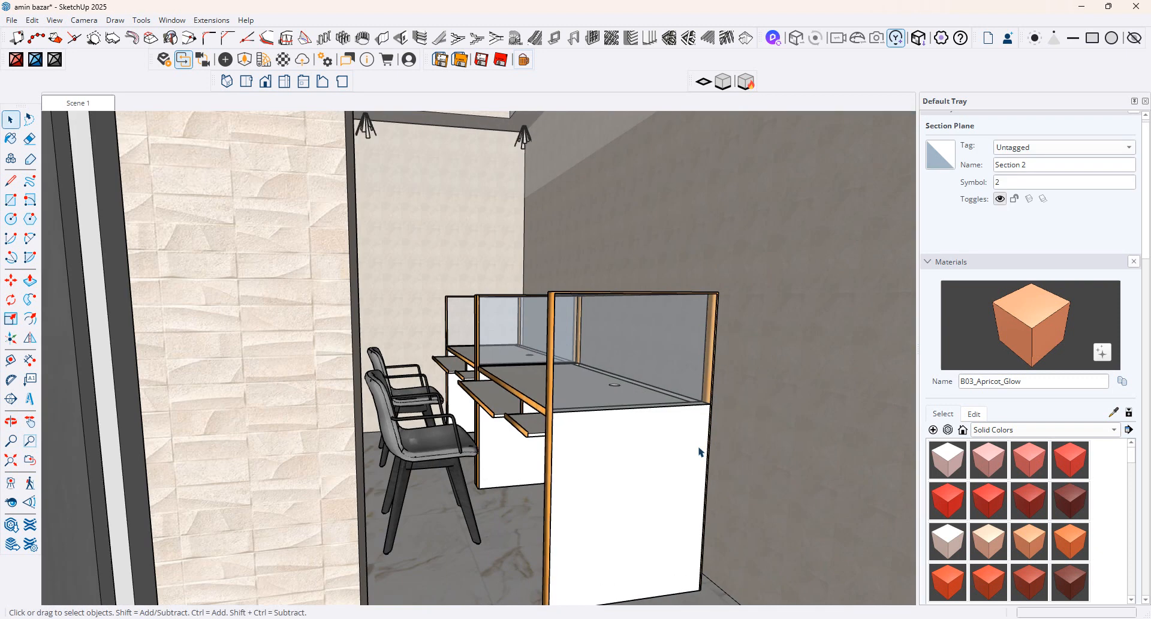
- Paint the white end face of the wall beside the workstations with the adjacent wall's beige material, Material11
left_click(4, 503)
left_click_drag(240, 504, 644, 503)
left_click(13, 125)
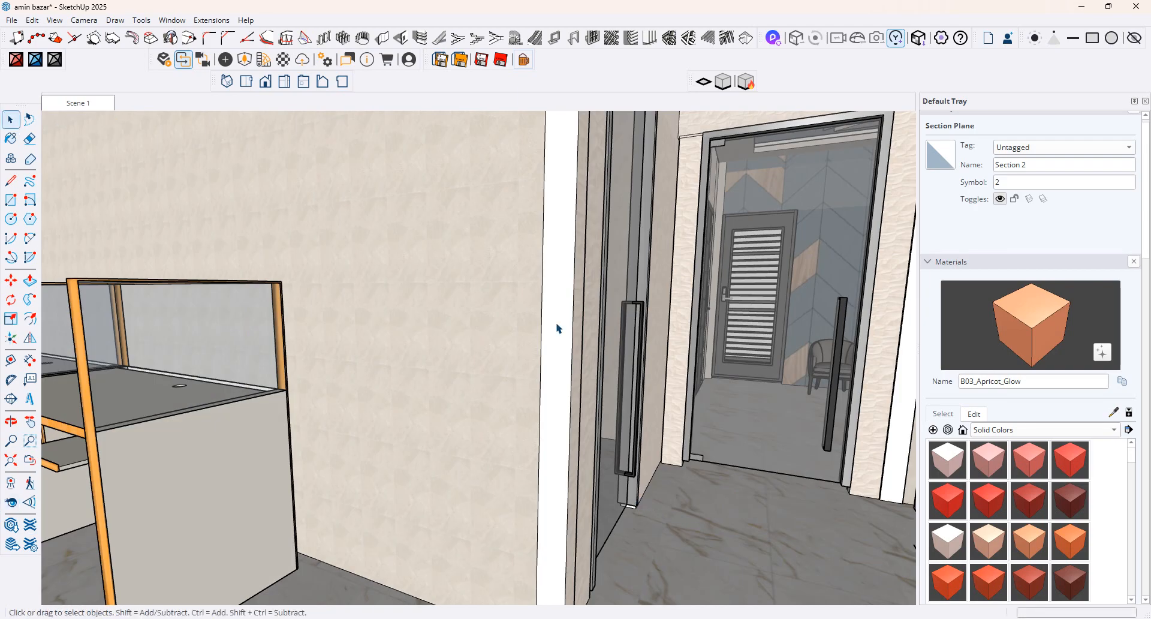
double_click(558, 327)
left_click(558, 328)
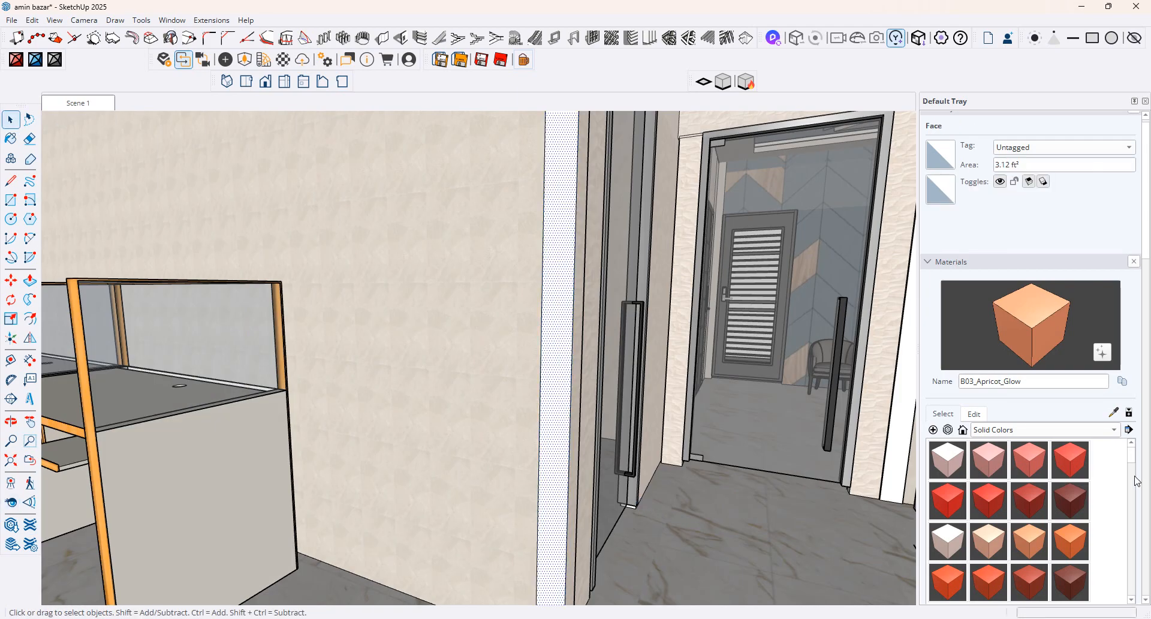
left_click(537, 394, "alt")
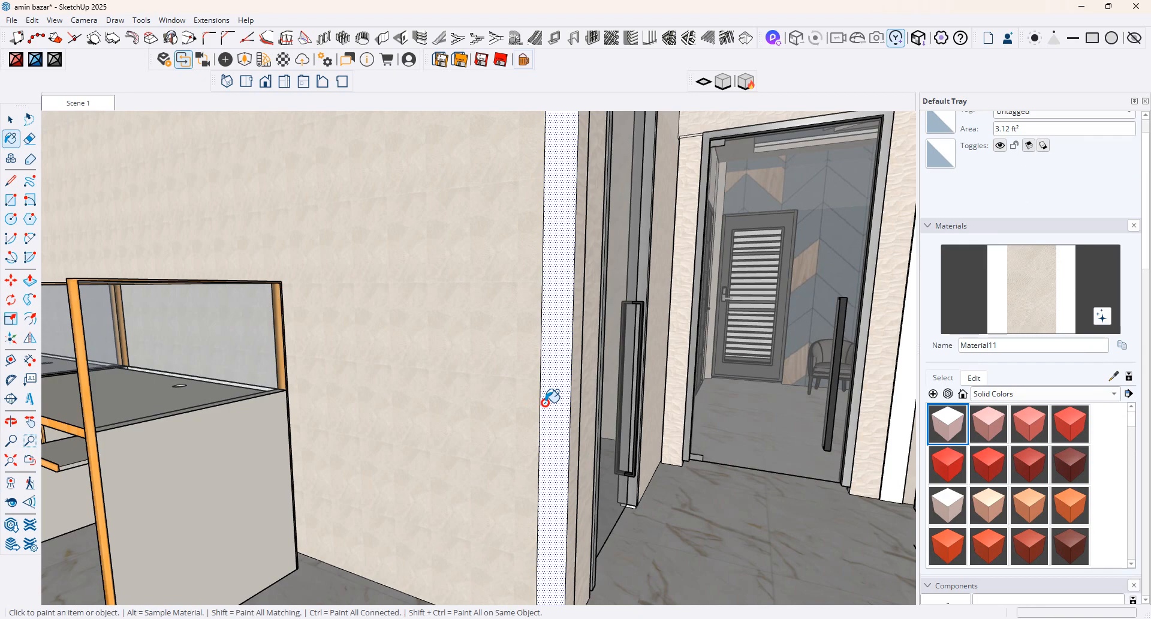
- Paint the white strip beside the far glass door with the neighbouring stone-textured material, Material39
left_click(11, 502)
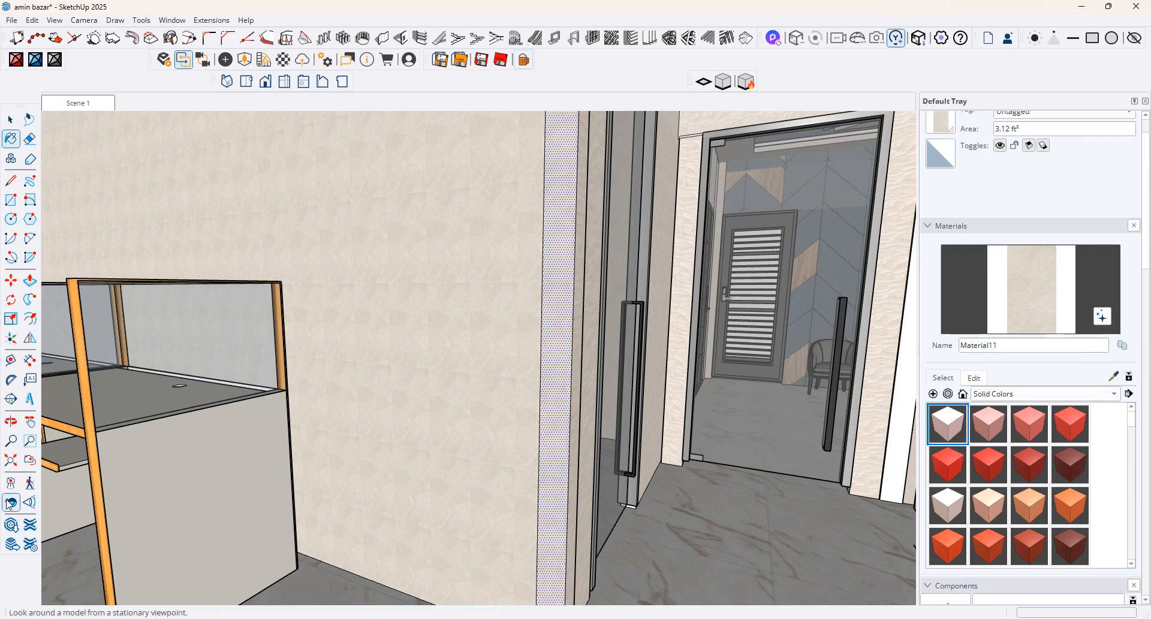
left_click_drag(600, 516, 494, 408)
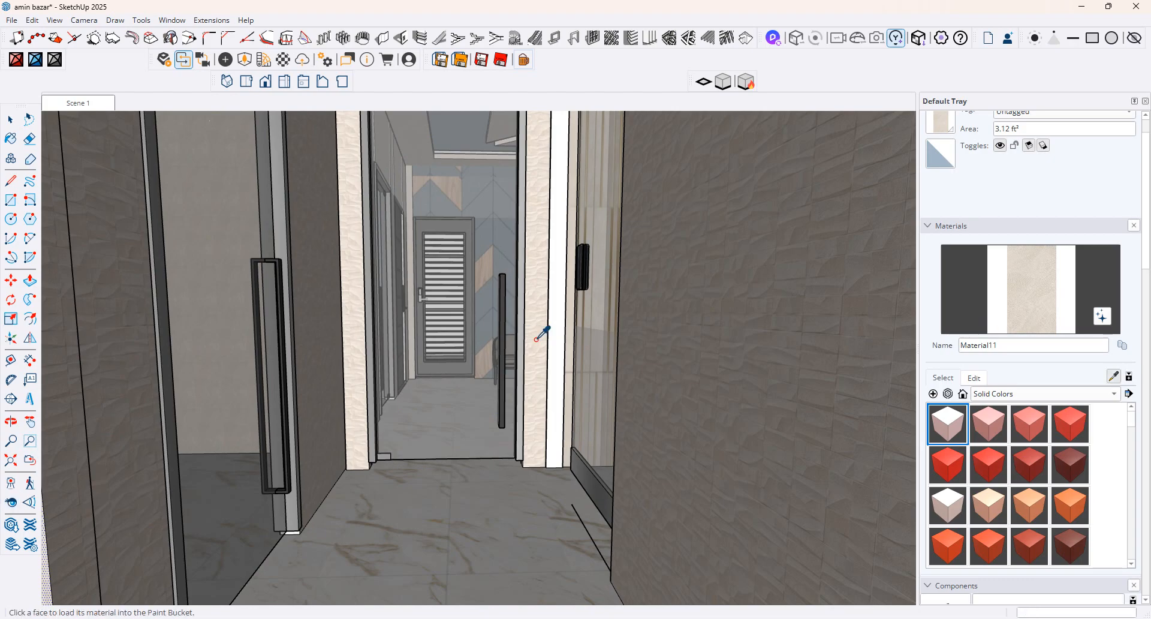
left_click(537, 340)
left_click(567, 343)
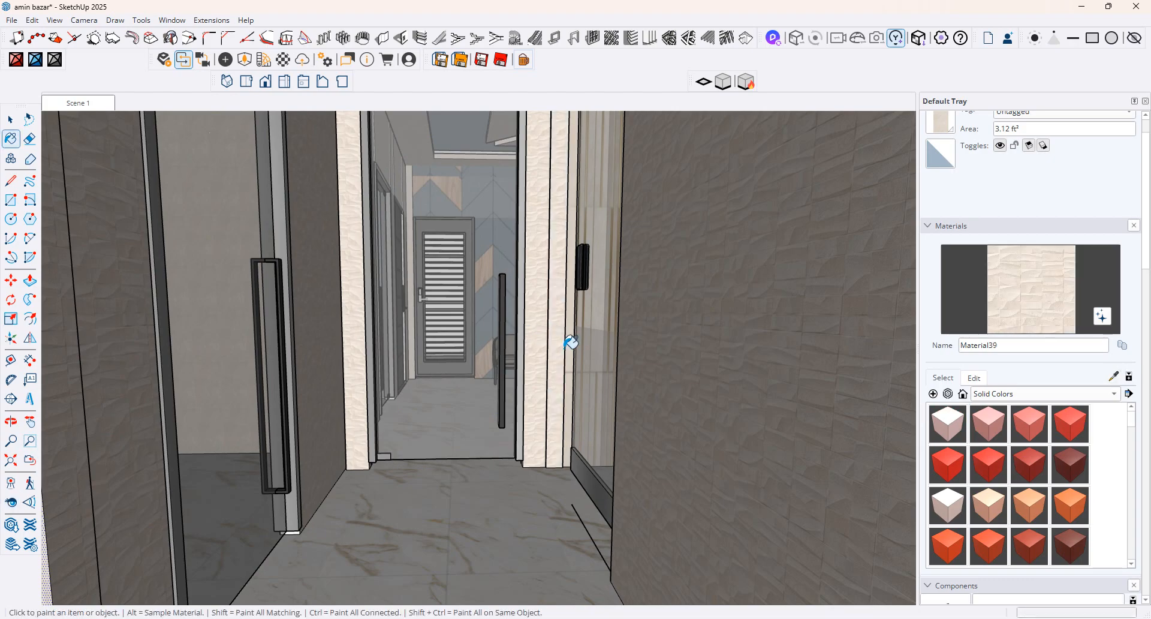
- Sample the beige wall material, Material11, and turn off its texture image so it is a plain colour
scroll(721, 367, "down", 3)
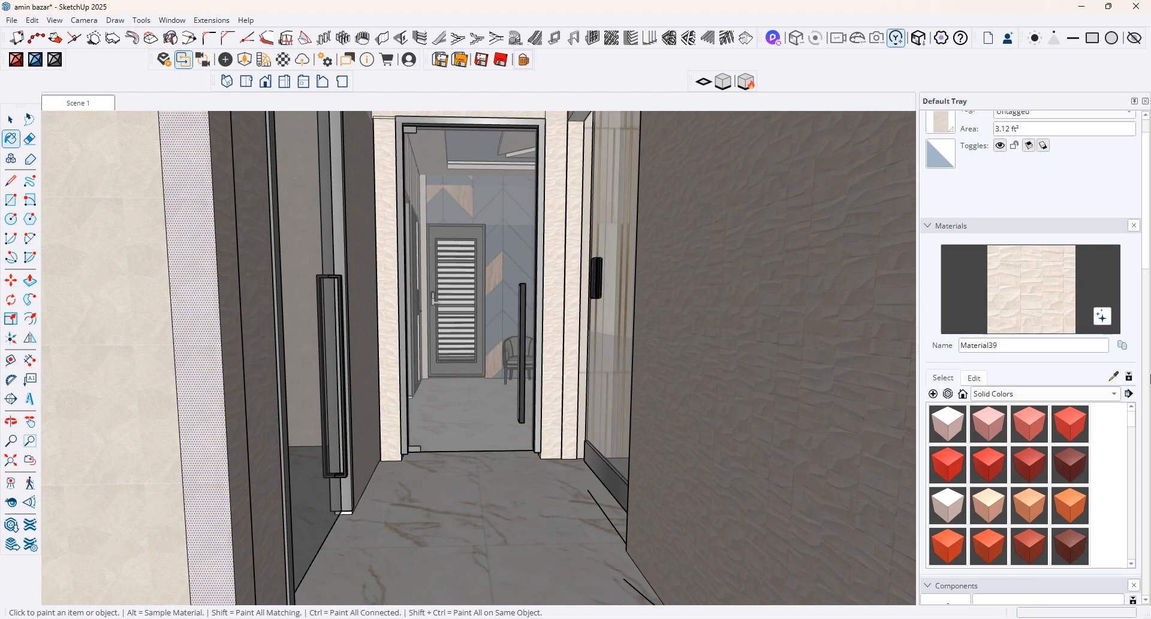
left_click(151, 364)
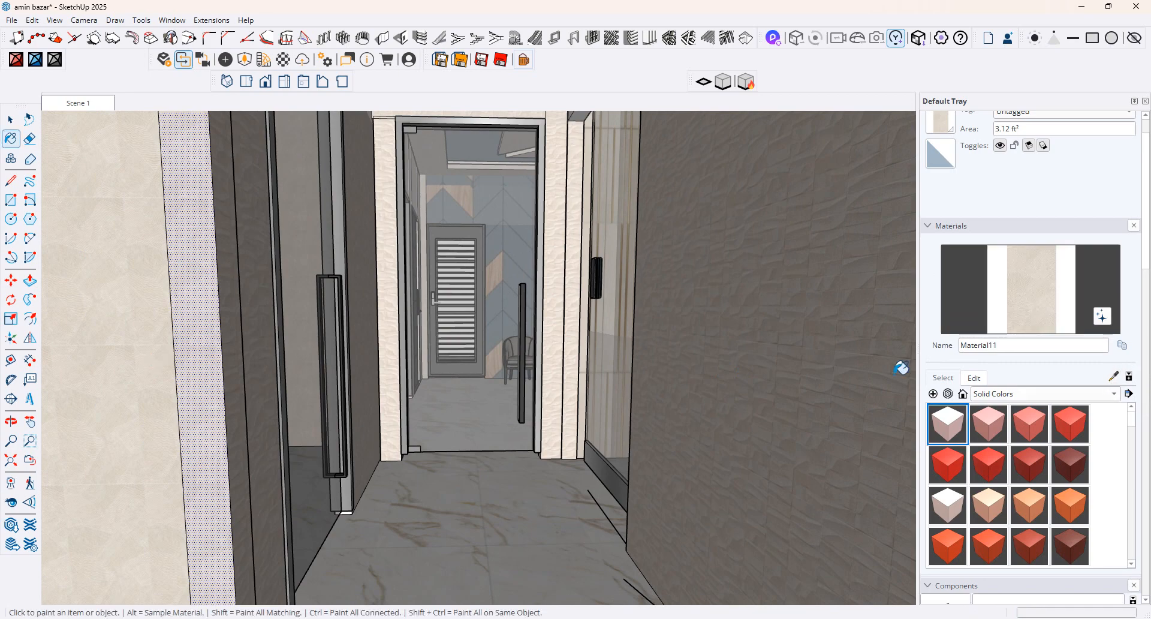
left_click(974, 377)
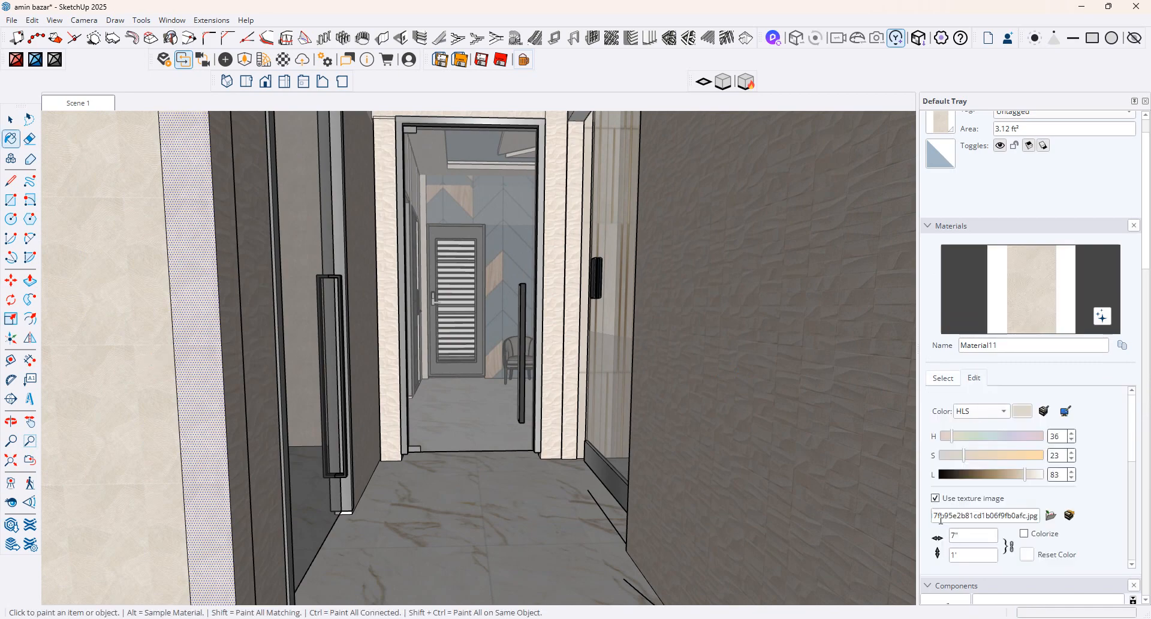
left_click(938, 498)
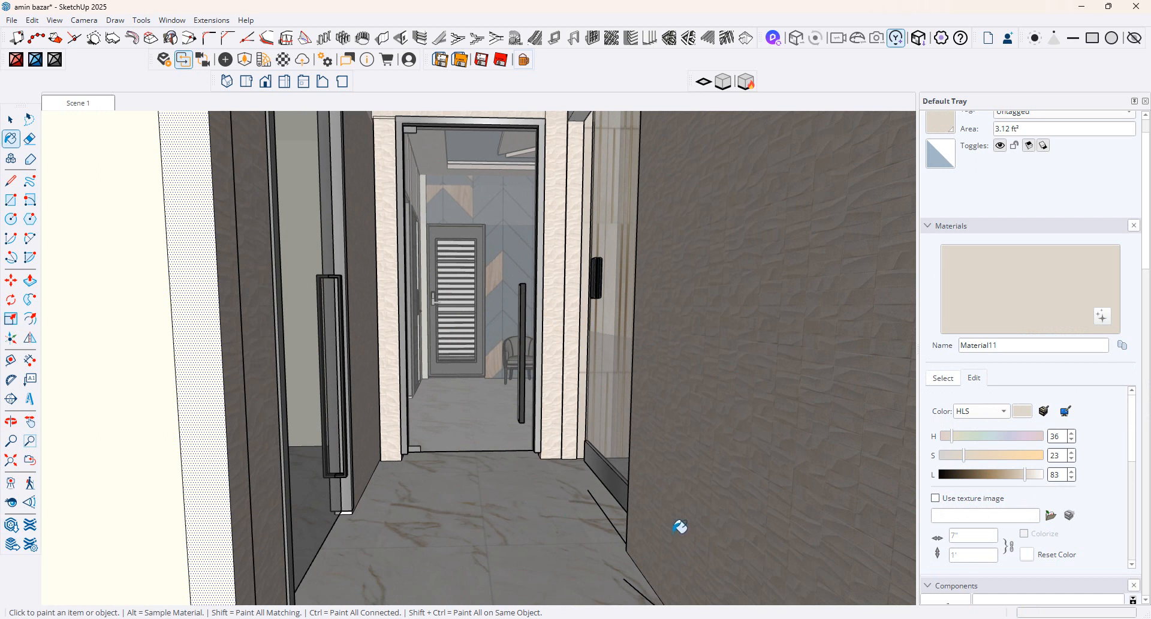
- Check the corridor, the meeting room and the area around the door with the narrow glass strip
scroll(443, 362, "up", 3)
scroll(495, 361, "down", 2)
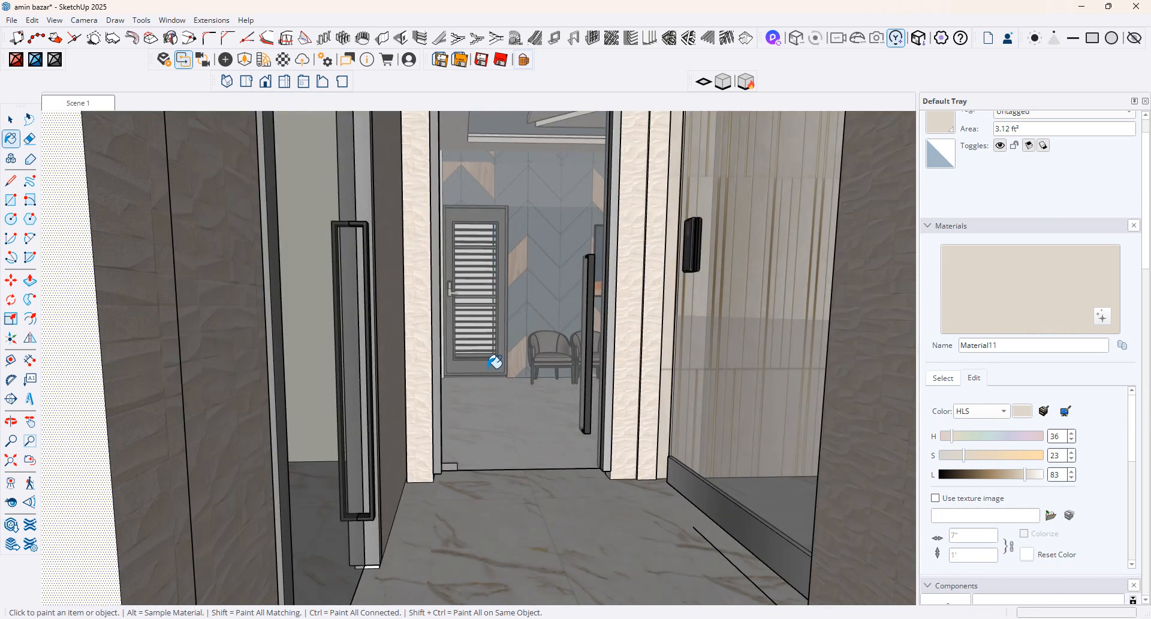
left_click_drag(592, 492, 573, 437)
middle_click_drag(573, 437, 564, 397)
left_click_drag(564, 397, 596, 329)
middle_click_drag(596, 329, 900, 375)
left_click_drag(475, 311, 495, 257)
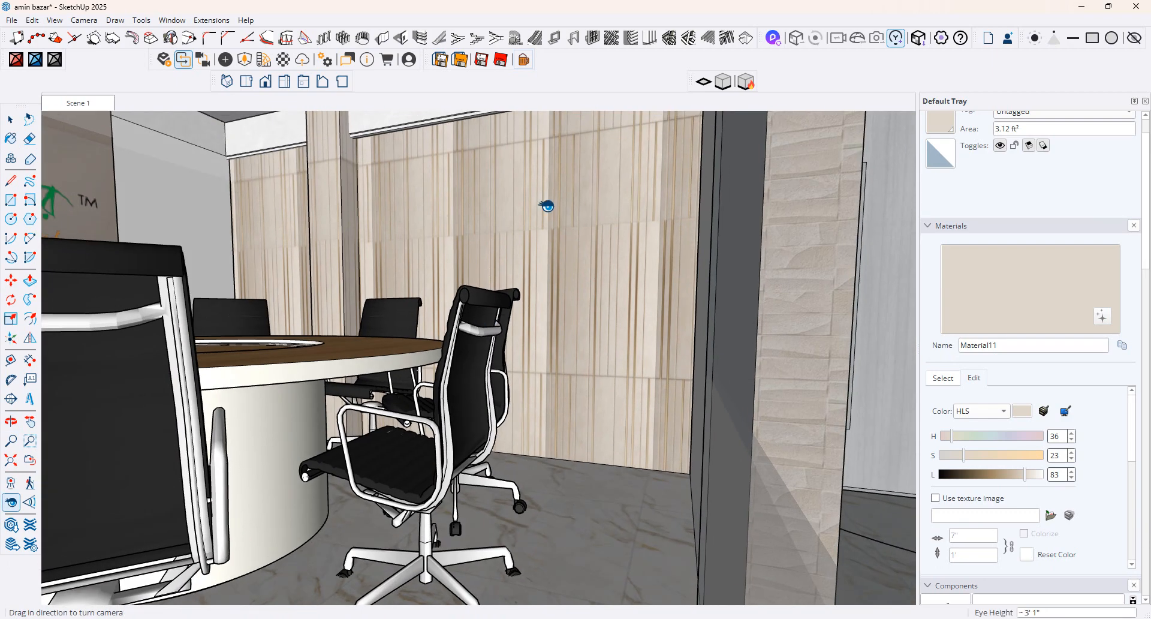
middle_click_drag(646, 243, 473, 261)
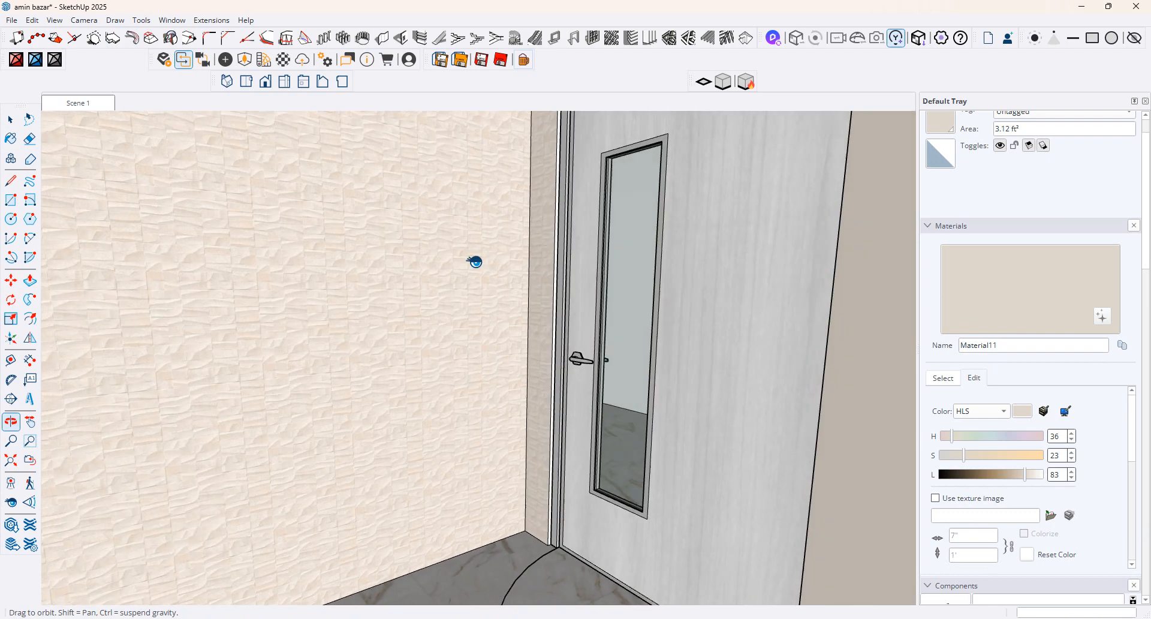
left_click_drag(473, 261, 5, 336)
left_click_drag(651, 299, 577, 342)
middle_click_drag(577, 343, 532, 373)
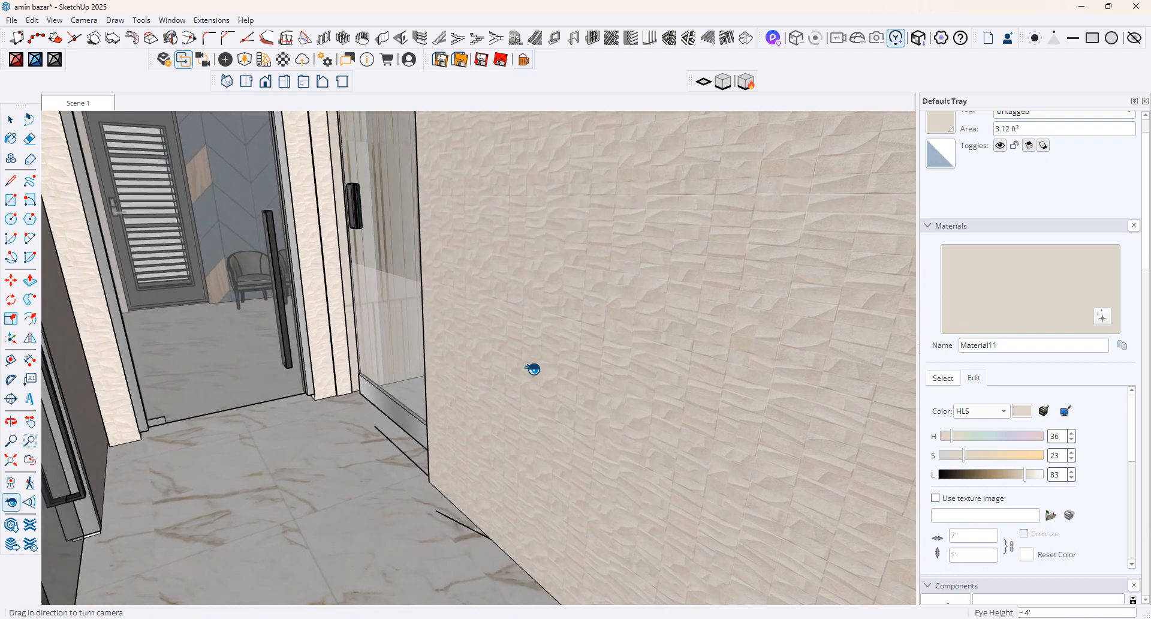
- Examine the room with the logo blind, the corridor walls and the lounge beyond the glass door
left_click_drag(532, 372, 475, 380)
middle_click_drag(475, 380, 329, 376)
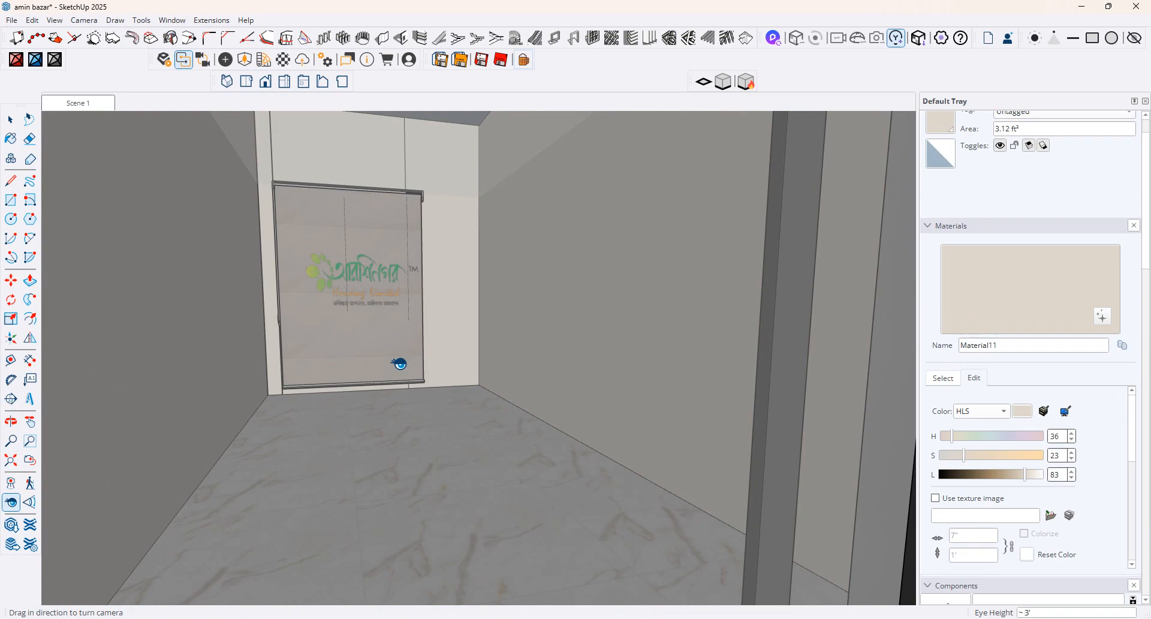
scroll(398, 364, "down", 2)
left_click_drag(336, 364, 876, 370)
middle_click_drag(653, 391, 440, 423)
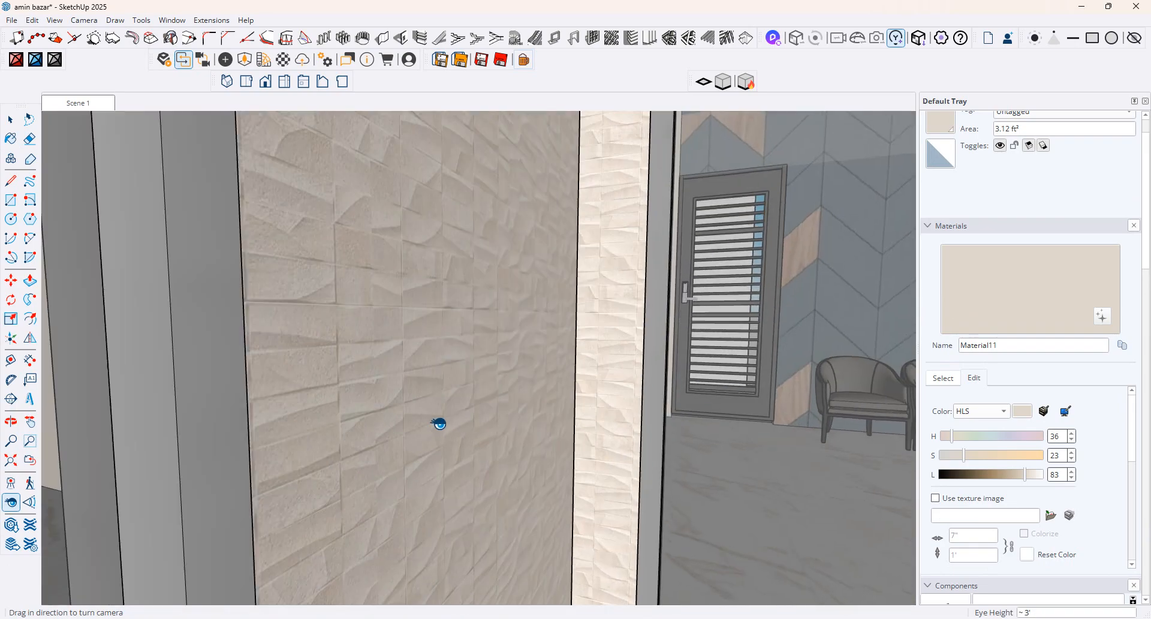
left_click_drag(440, 423, 800, 417)
scroll(478, 403, "up", 5)
middle_click_drag(485, 402, 995, 414)
left_click_drag(678, 420, 120, 385)
left_click_drag(212, 283, 252, 228)
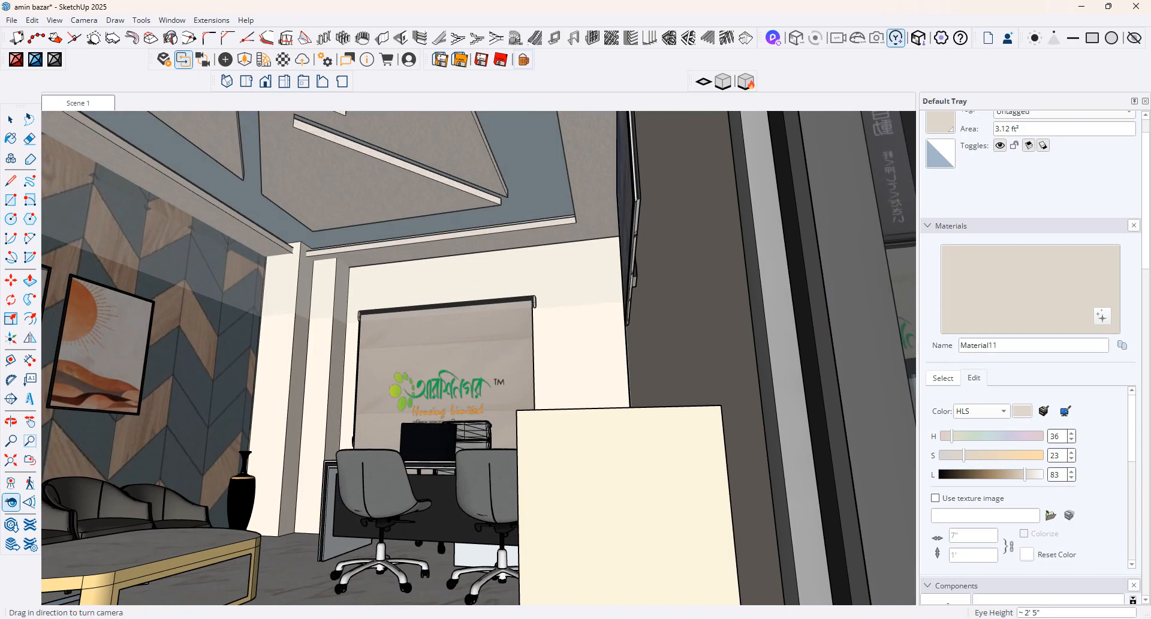
- Switch to Enscape and add a third video keyframe past the glass door, facing the lounge's chevron wall and seating
left_click(770, 563)
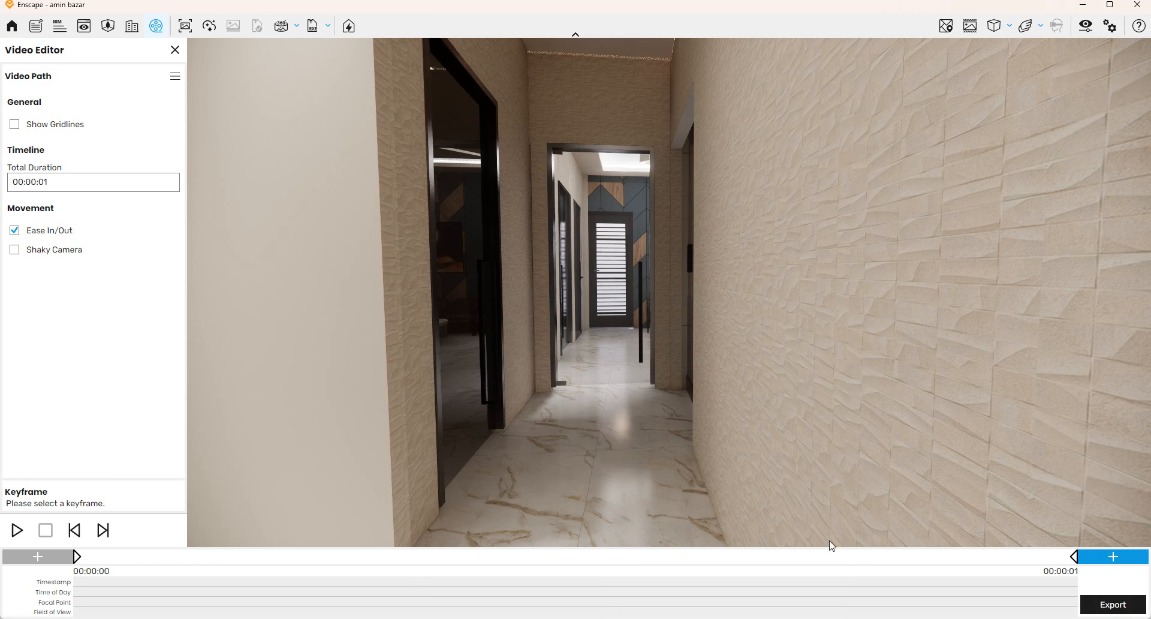
left_click(1075, 558)
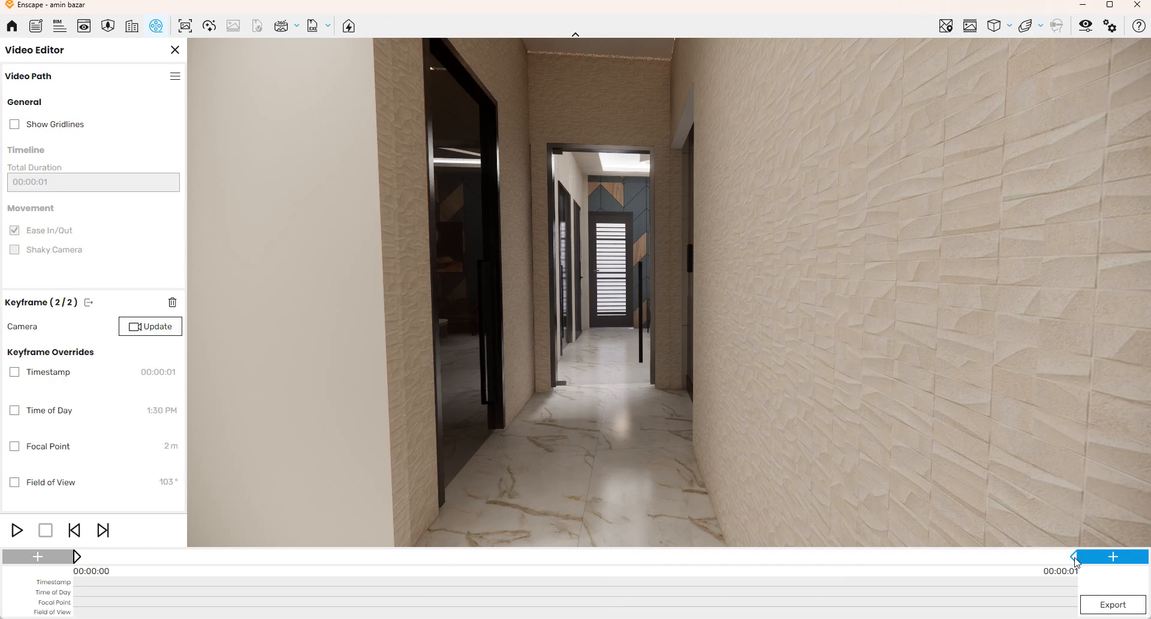
scroll(650, 436, "up", 2)
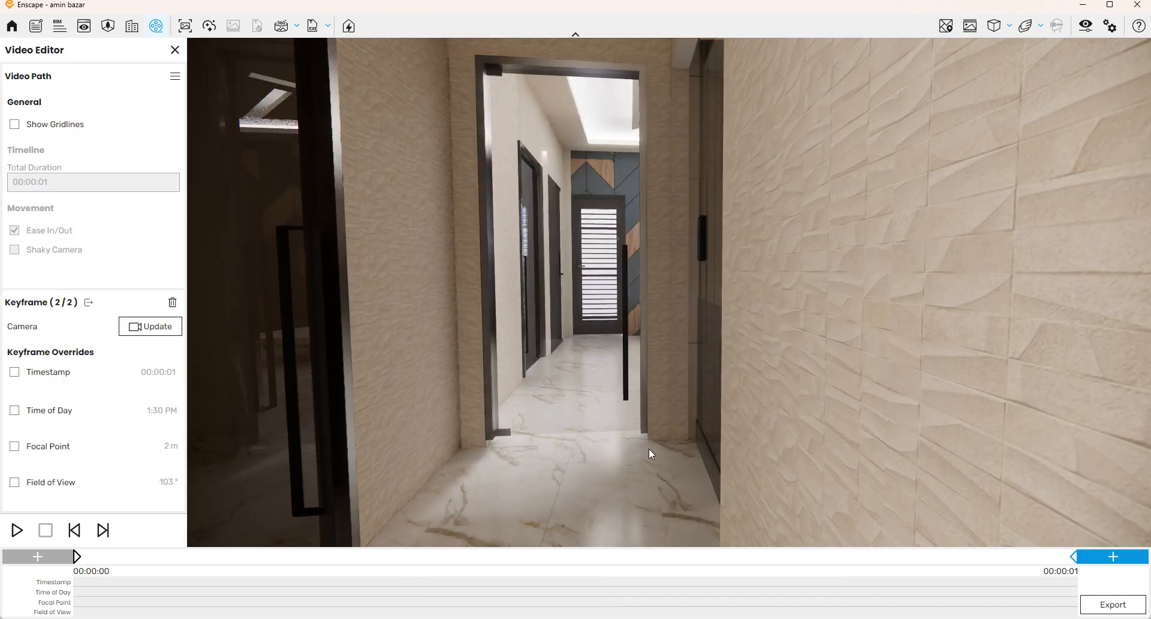
left_click_drag(650, 449, 628, 434)
scroll(627, 433, "up", 5)
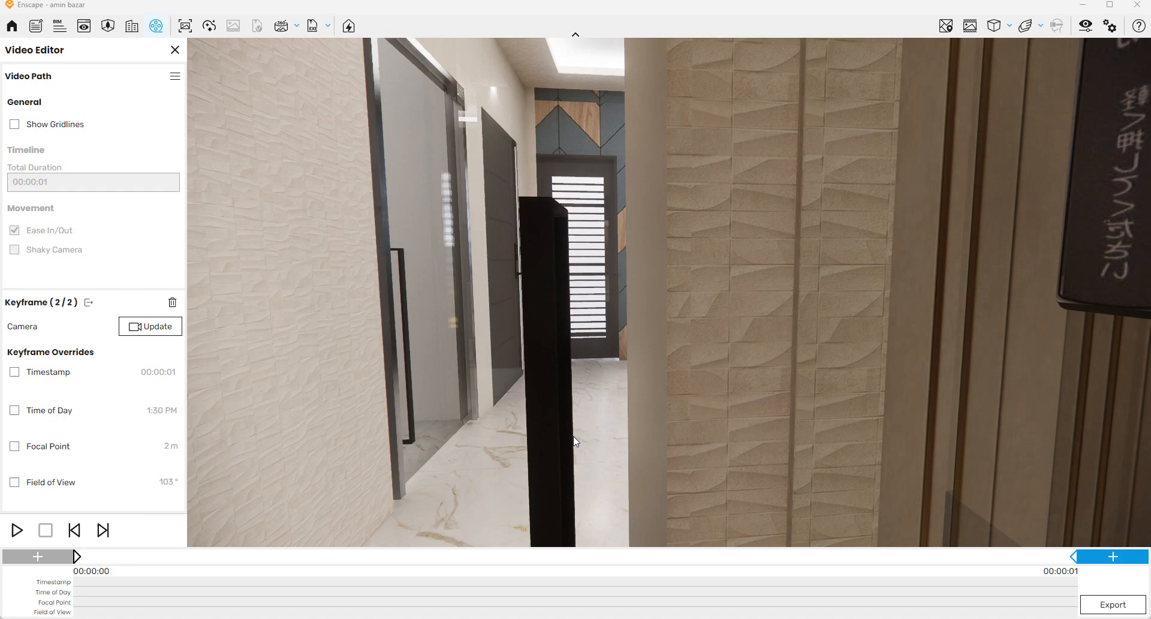
middle_click_drag(573, 436, 751, 461)
scroll(751, 460, "up", 3)
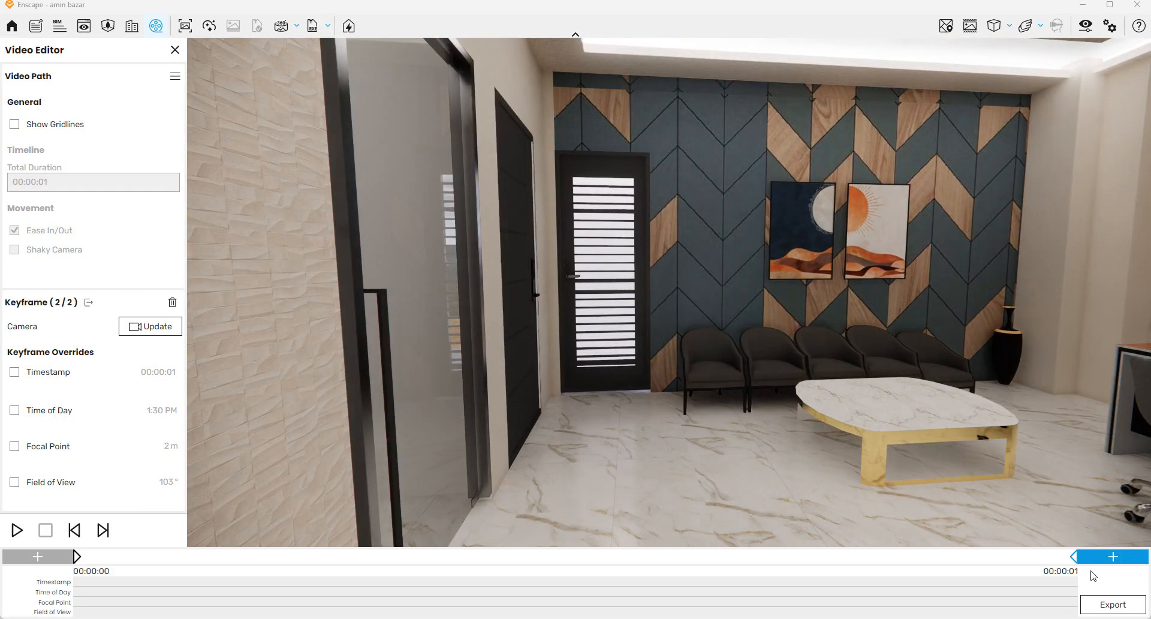
left_click(1108, 556)
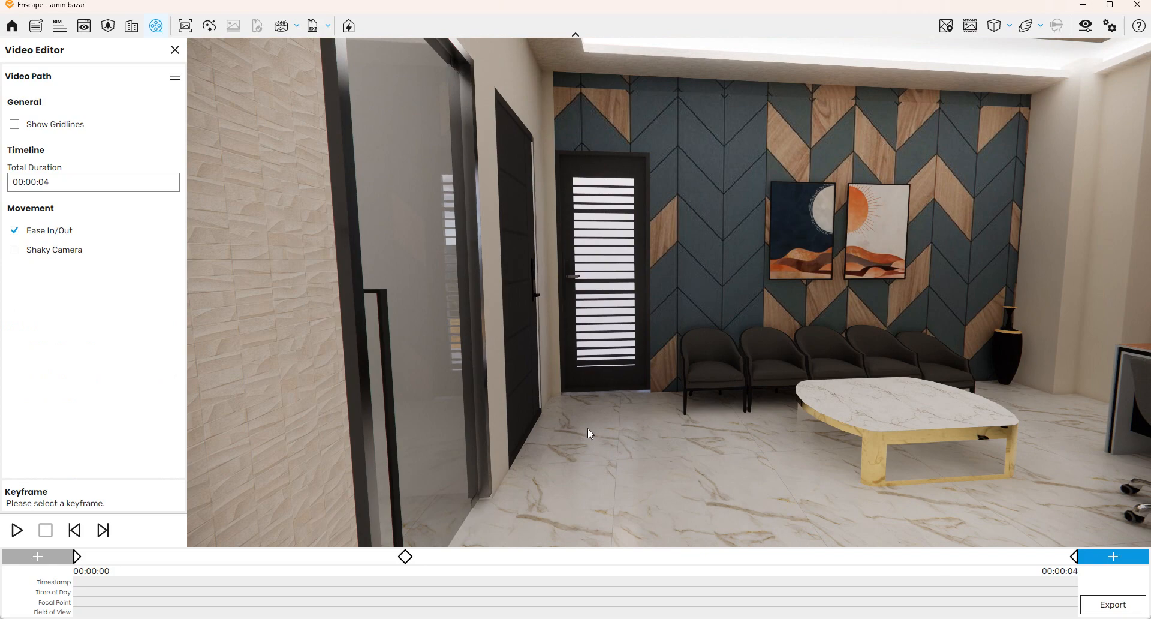
- Insert two keyframes in the corridor between the first and second ones, facing the glass door, the latter tilted higher toward the ceiling
scroll(520, 298, "down", 5)
left_click_drag(587, 299, 650, 152)
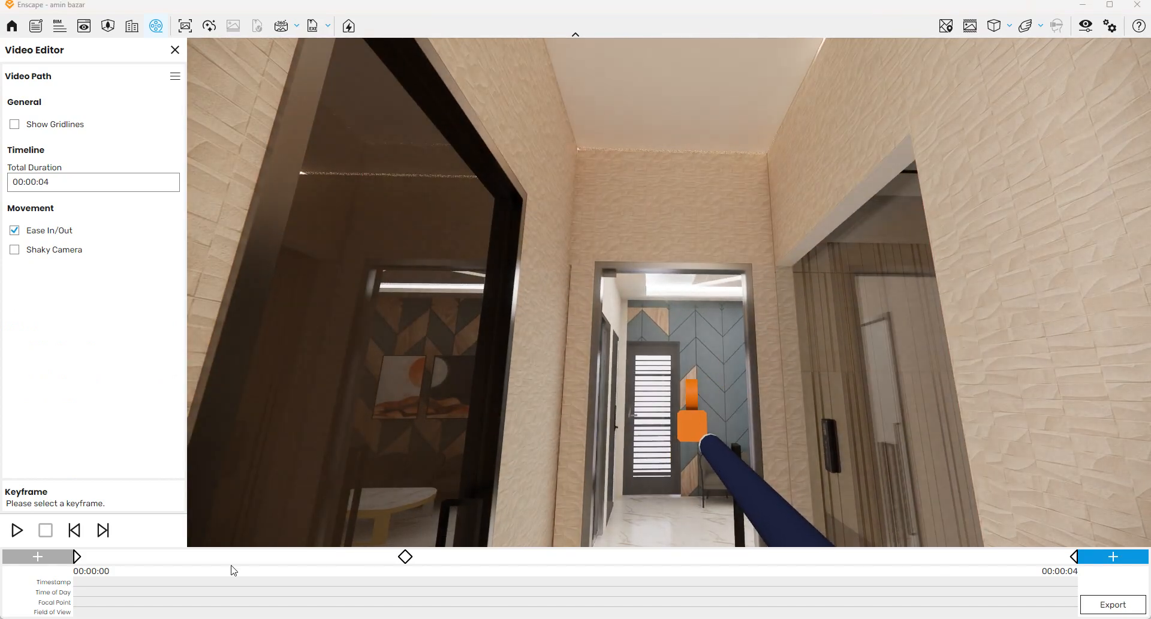
scroll(599, 498, "down", 2)
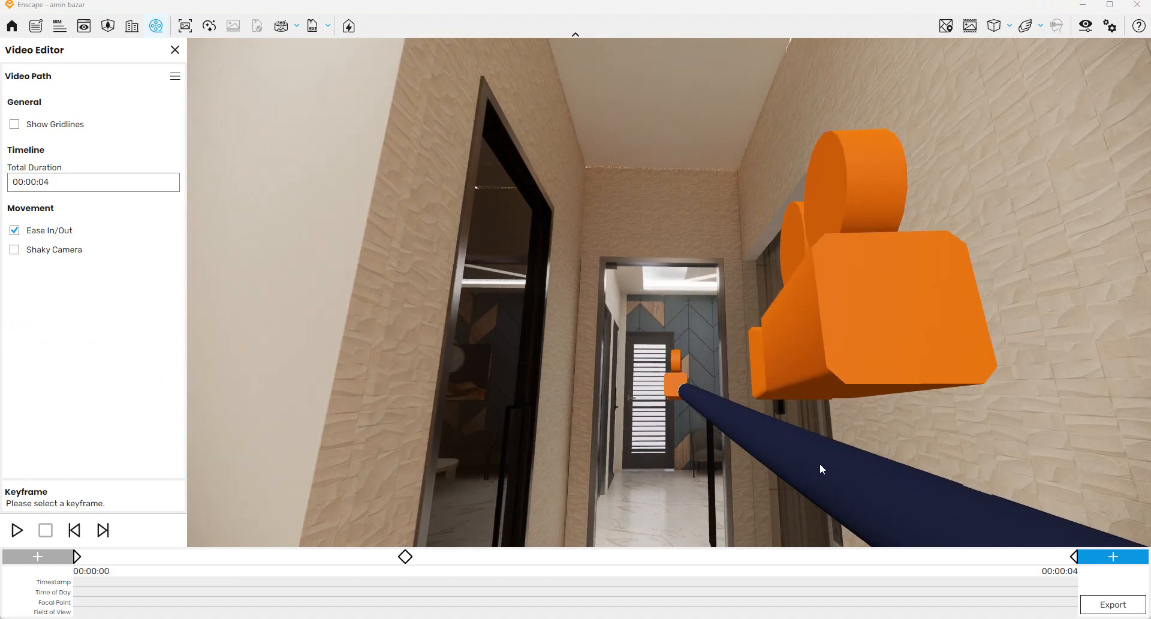
left_click(241, 556)
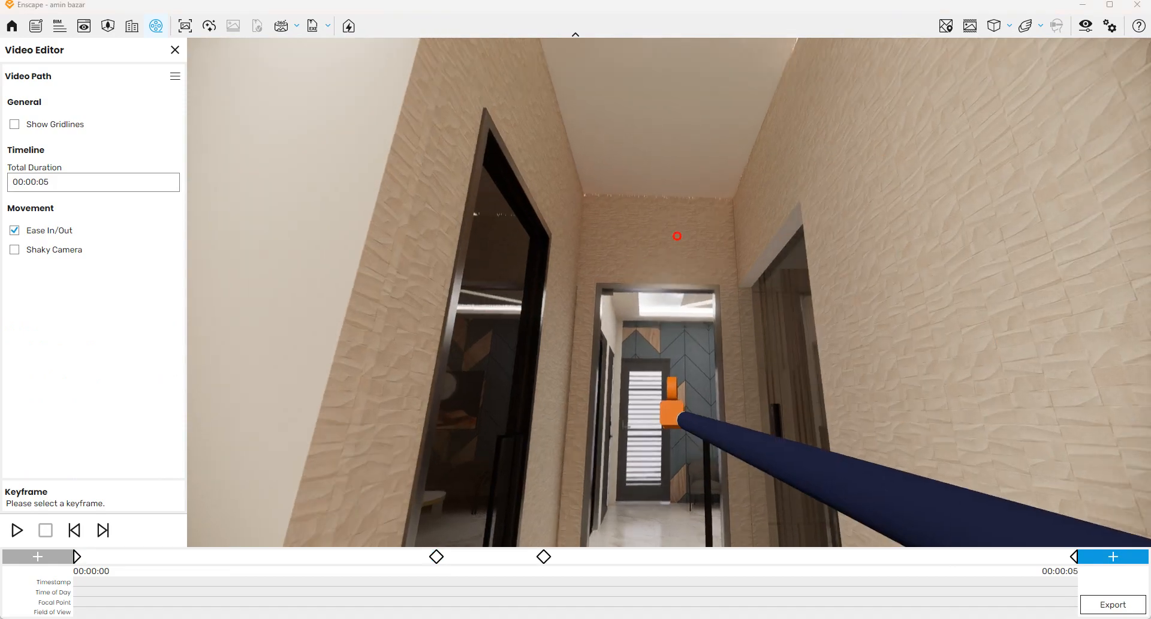
left_click_drag(670, 289, 673, 262)
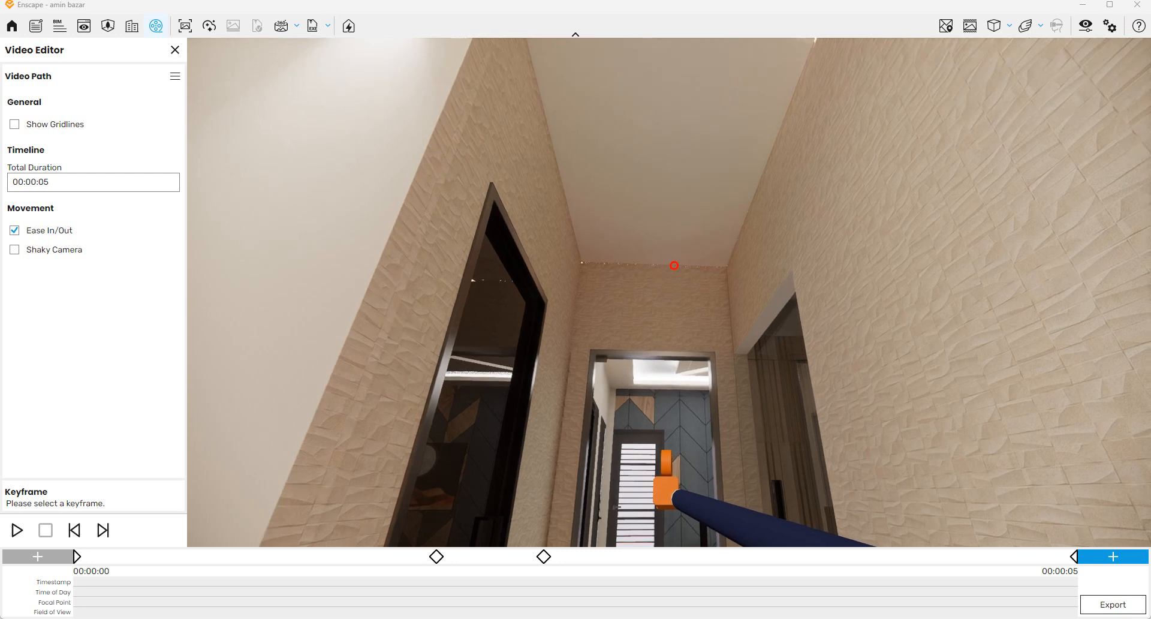
left_click(490, 557)
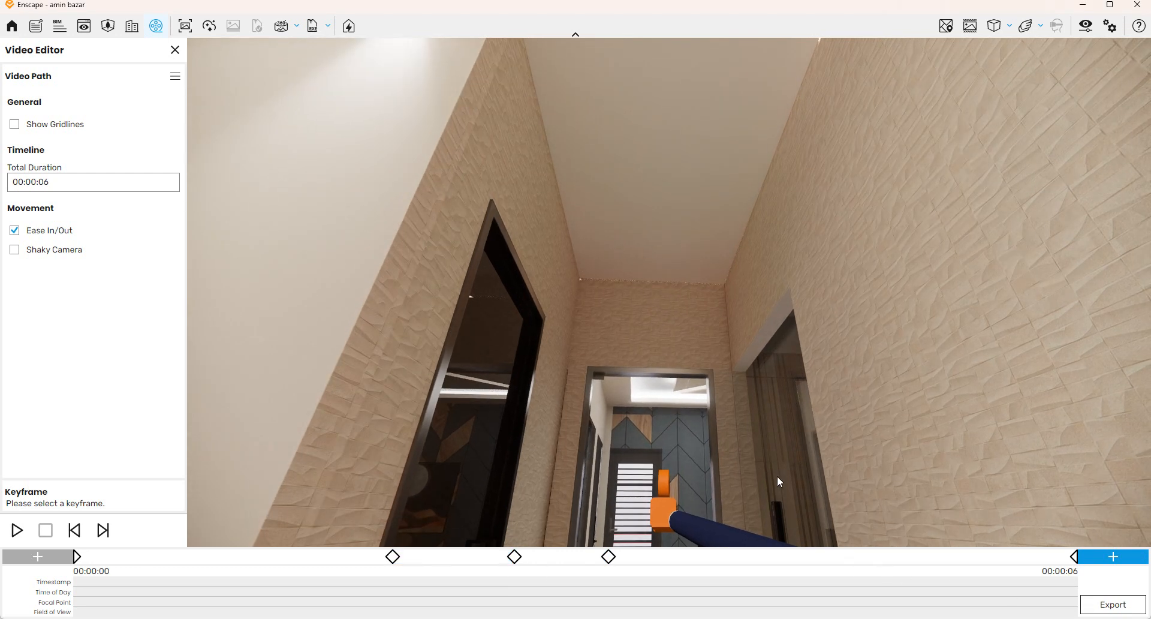
- Examine the glass door and meeting room approach, and compare the camera views stored in the existing keyframes
scroll(764, 479, "up", 2)
mouse_move(737, 490)
left_mouse_down()
mouse_move(653, 447)
mouse_move(739, 484)
left_mouse_up()
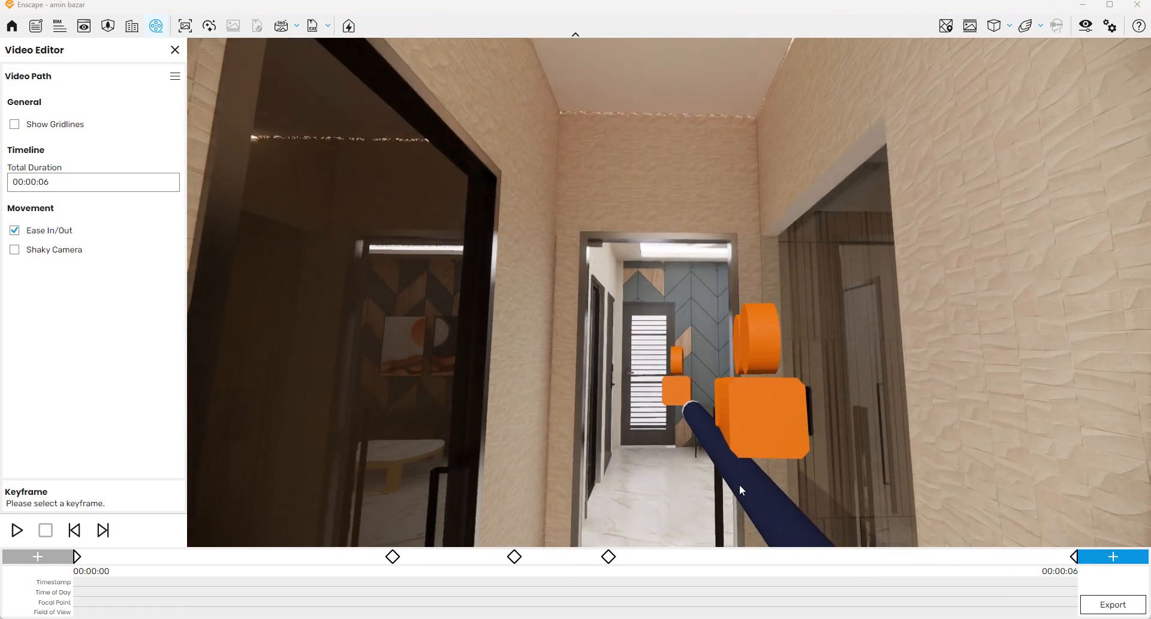
scroll(739, 484, "up", 3)
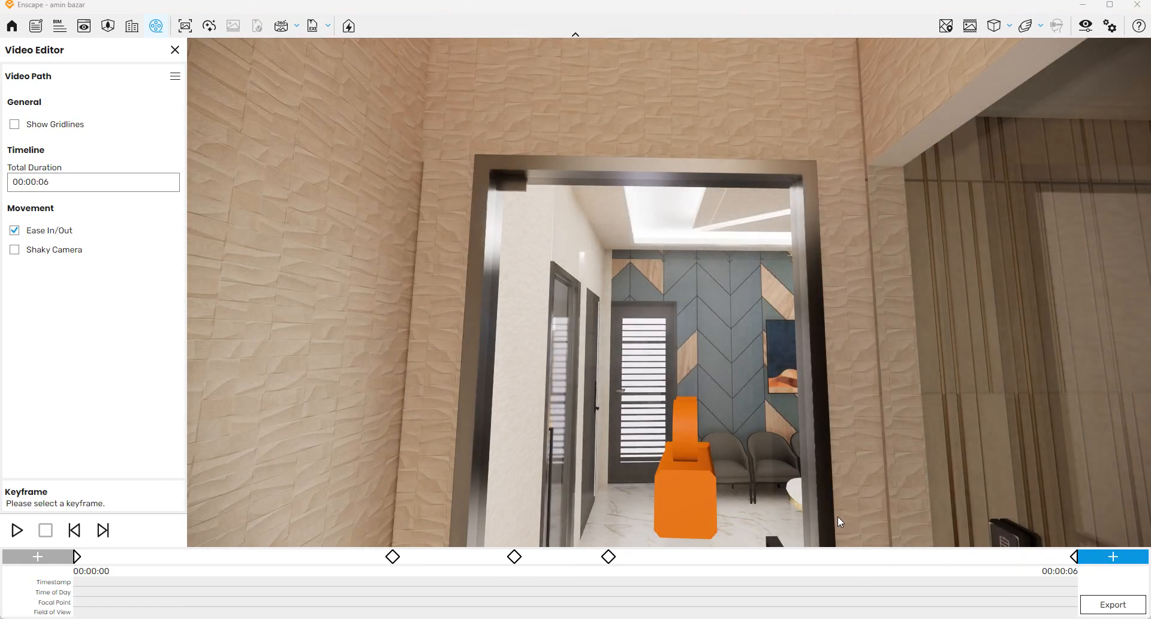
right_click_drag(669, 292, 840, 324)
left_click_drag(839, 324, 941, 485)
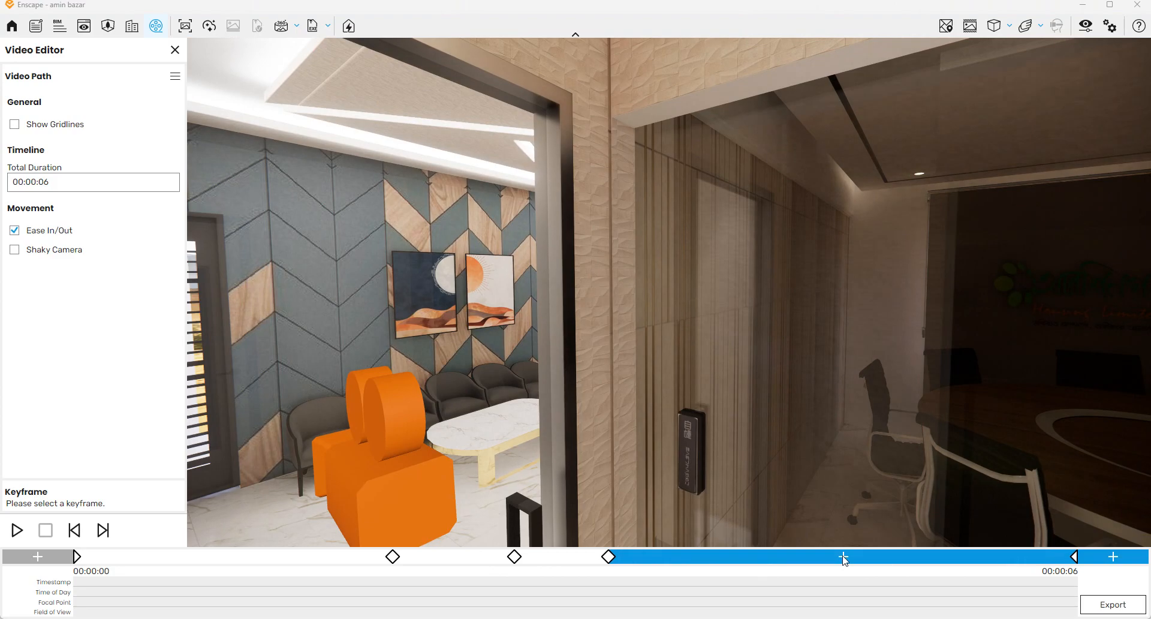
left_click(416, 494)
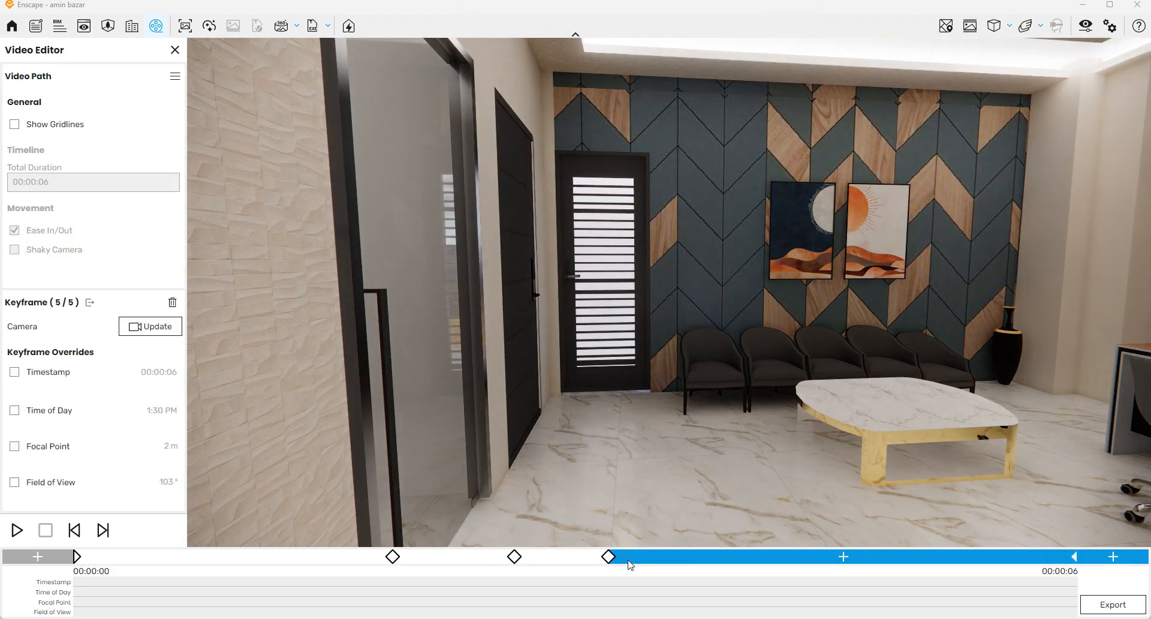
left_click(611, 557)
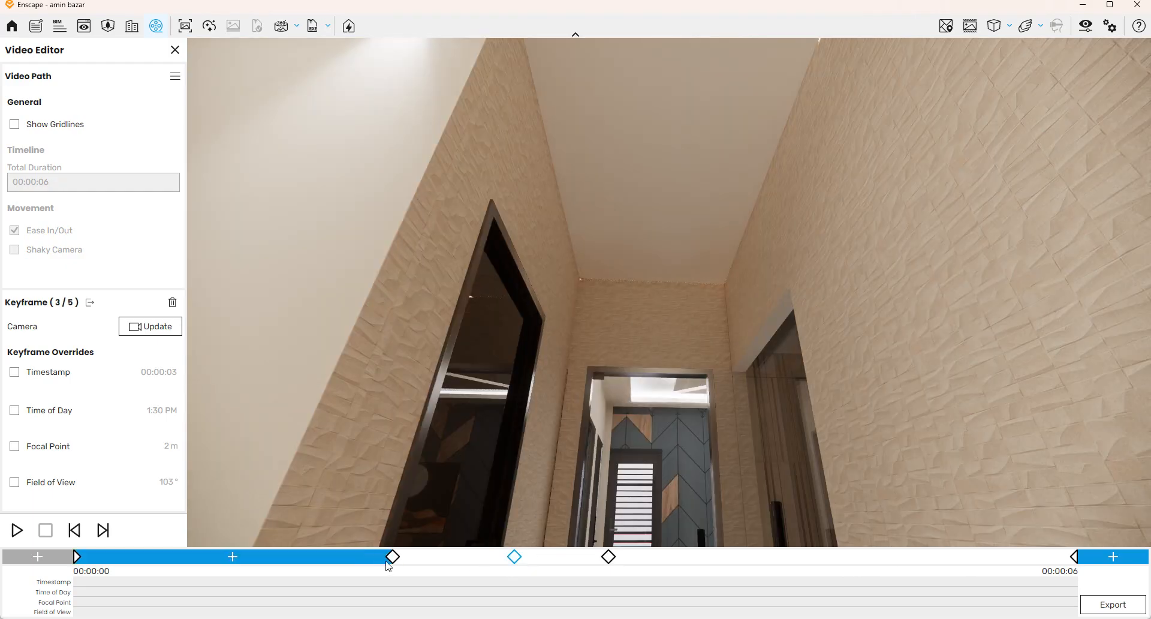
left_click(390, 558)
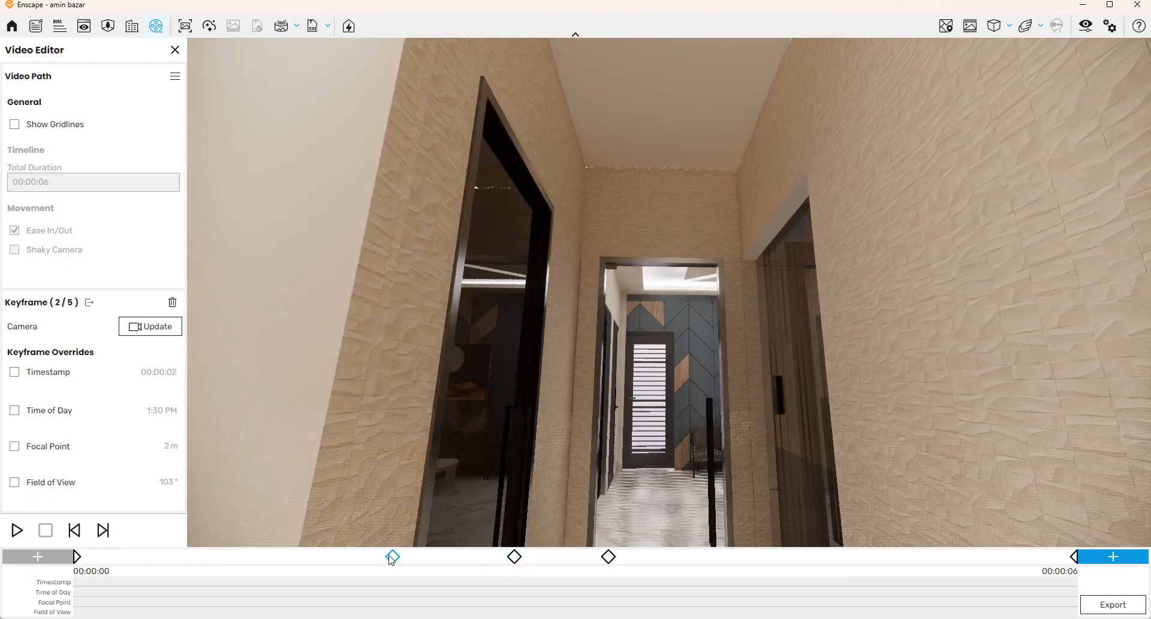
left_click(610, 557)
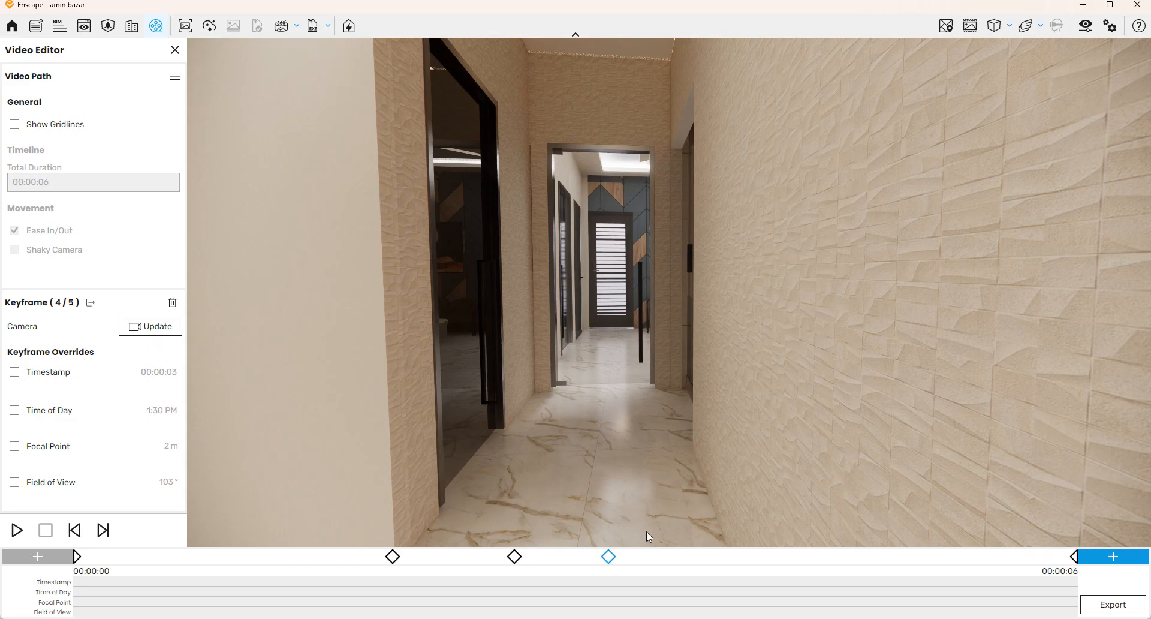
- Insert a keyframe close to the glass door, between the fourth and last keyframes
scroll(646, 531, "up", 2)
mouse_move(815, 555)
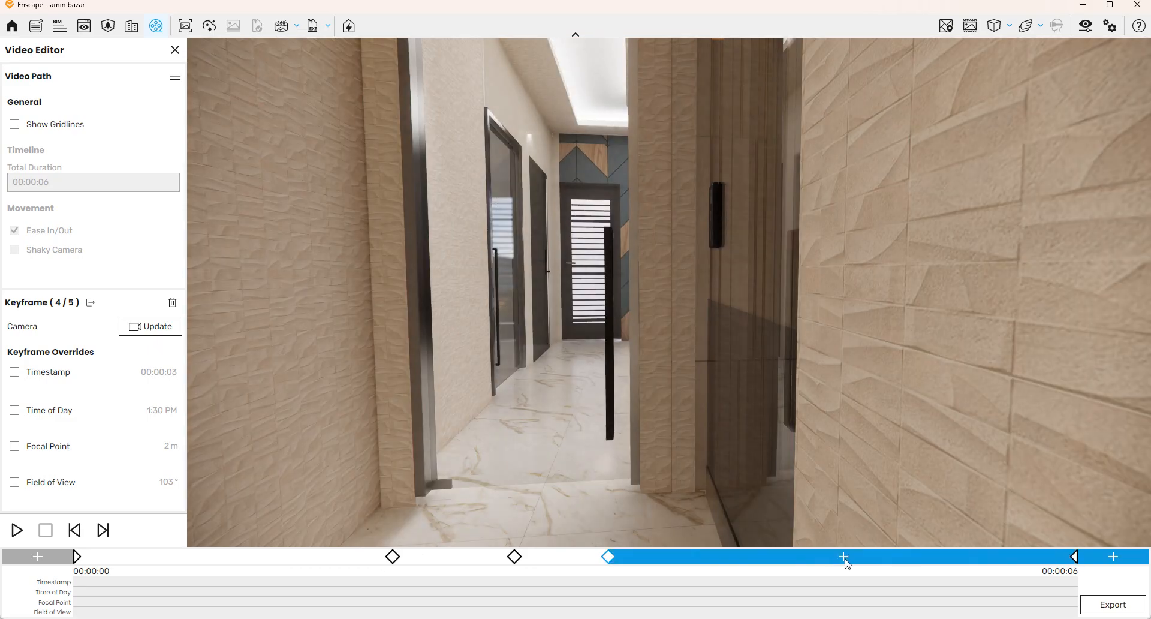
left_click(844, 558)
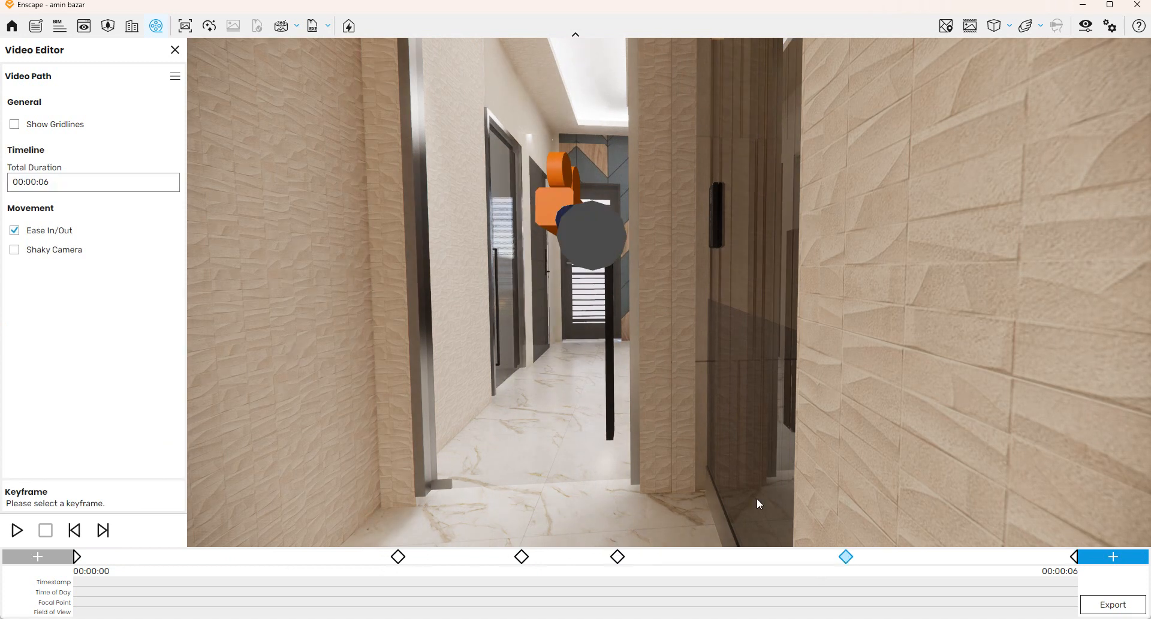
- Insert two more keyframes before the last one, turning from the glass door to face the meeting room through its glass wall
scroll(662, 433, "up", 2)
left_click_drag(907, 461, 864, 465)
left_click(964, 553)
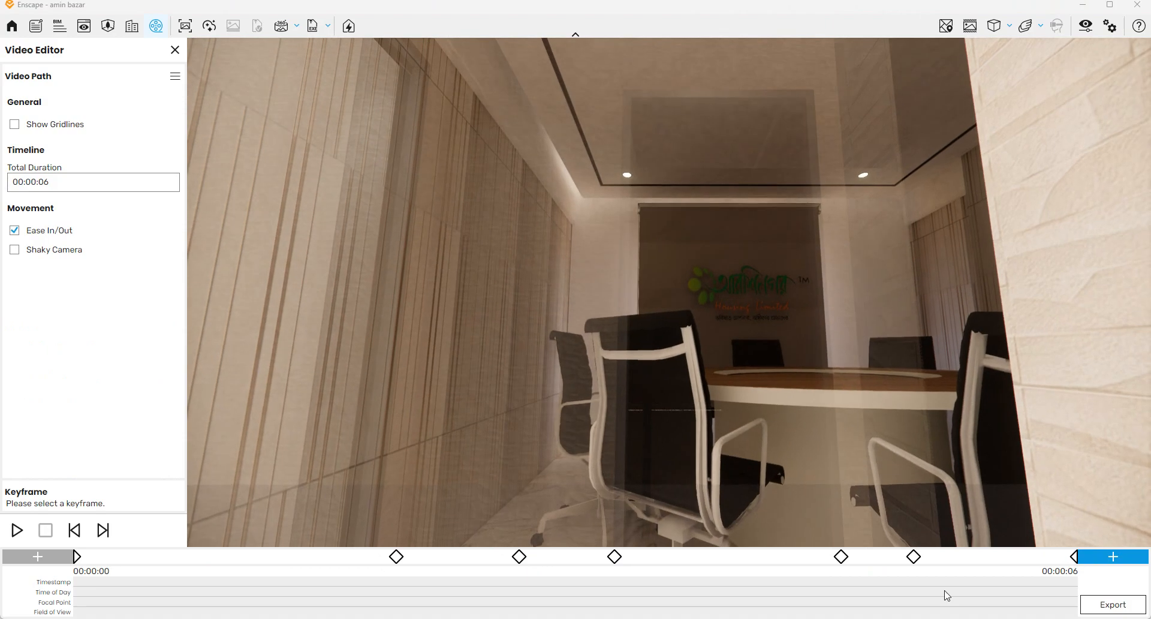
left_click(998, 556)
- Move into the meeting room and insert a keyframe facing the panelled wall, between the seventh and last keyframes
scroll(816, 353, "up", 3)
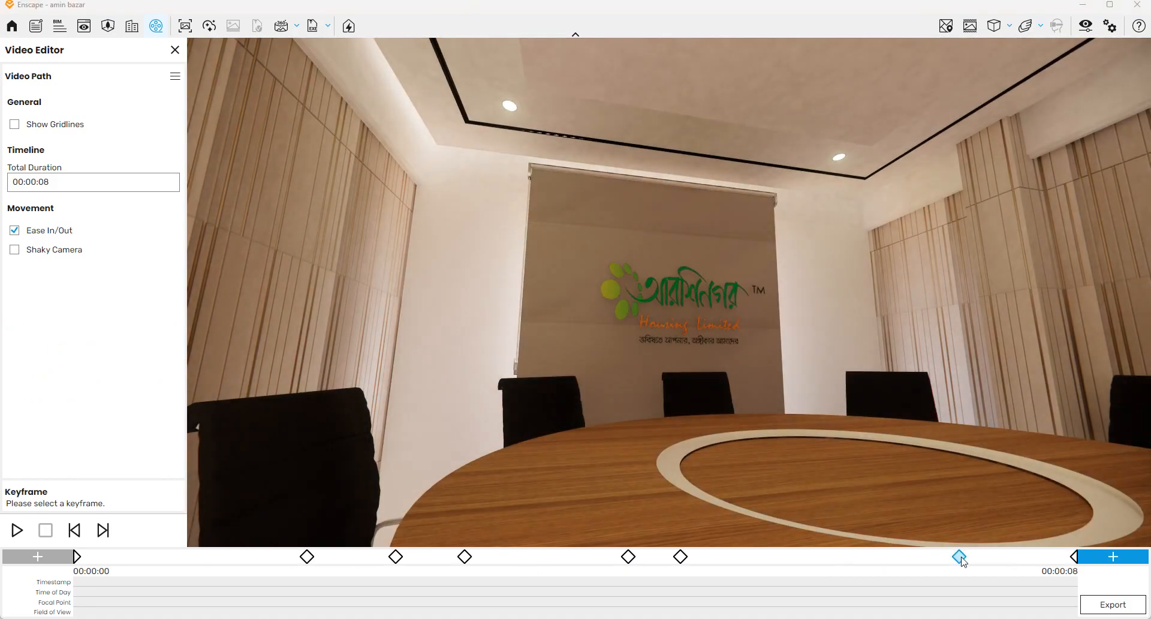
left_click(959, 557)
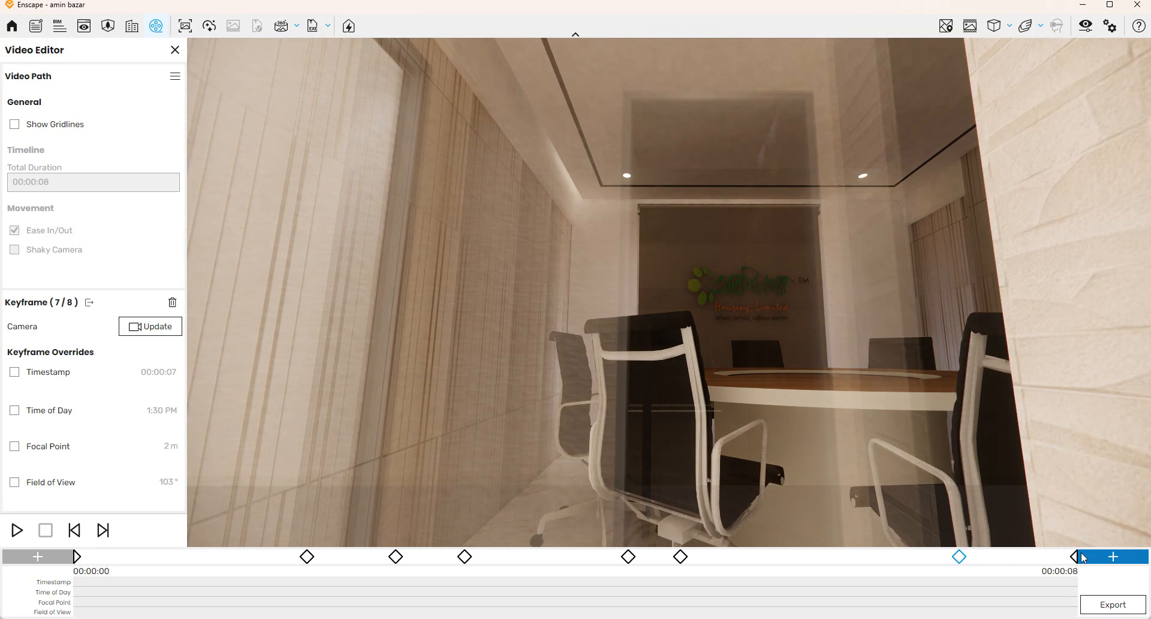
left_click(1075, 557)
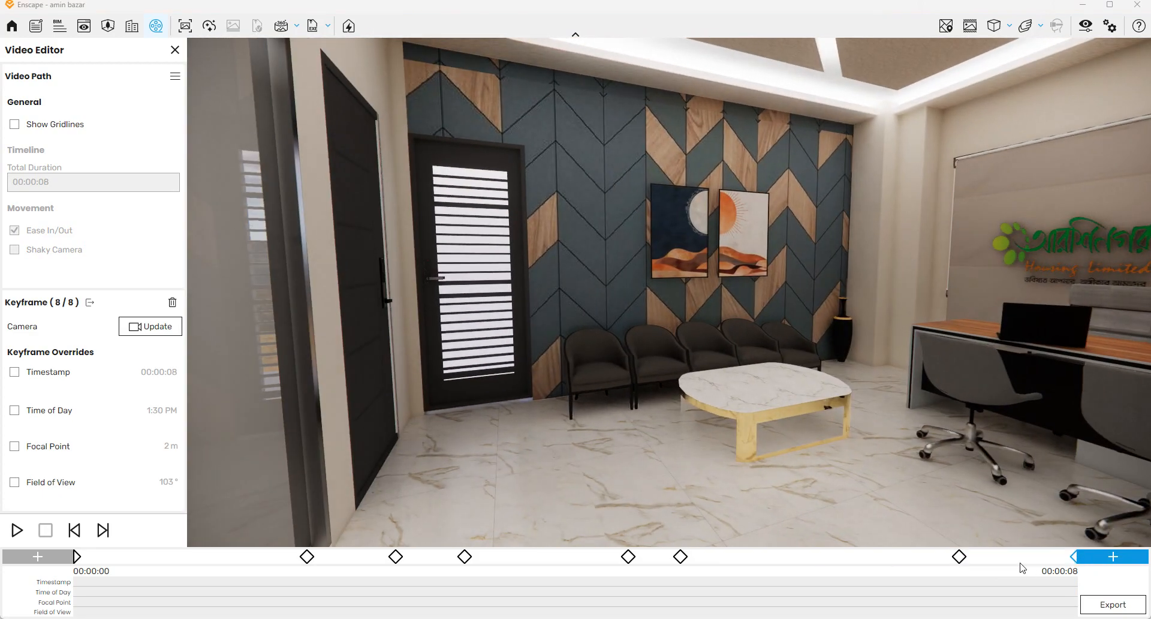
left_click_drag(506, 298, 959, 455)
key("s")
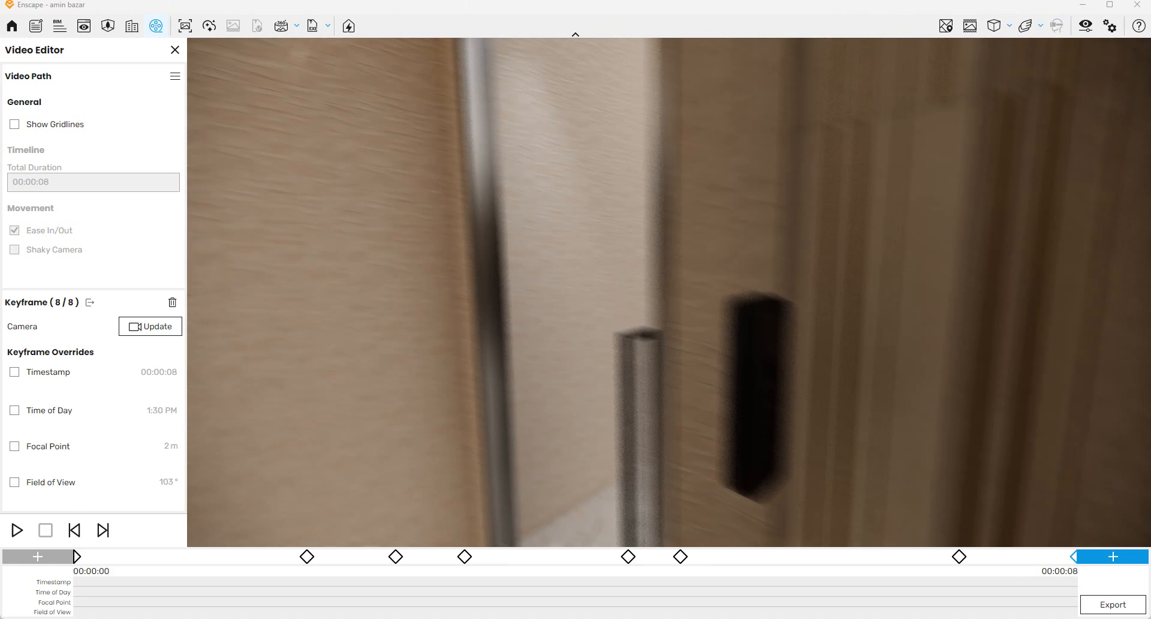
key("s")
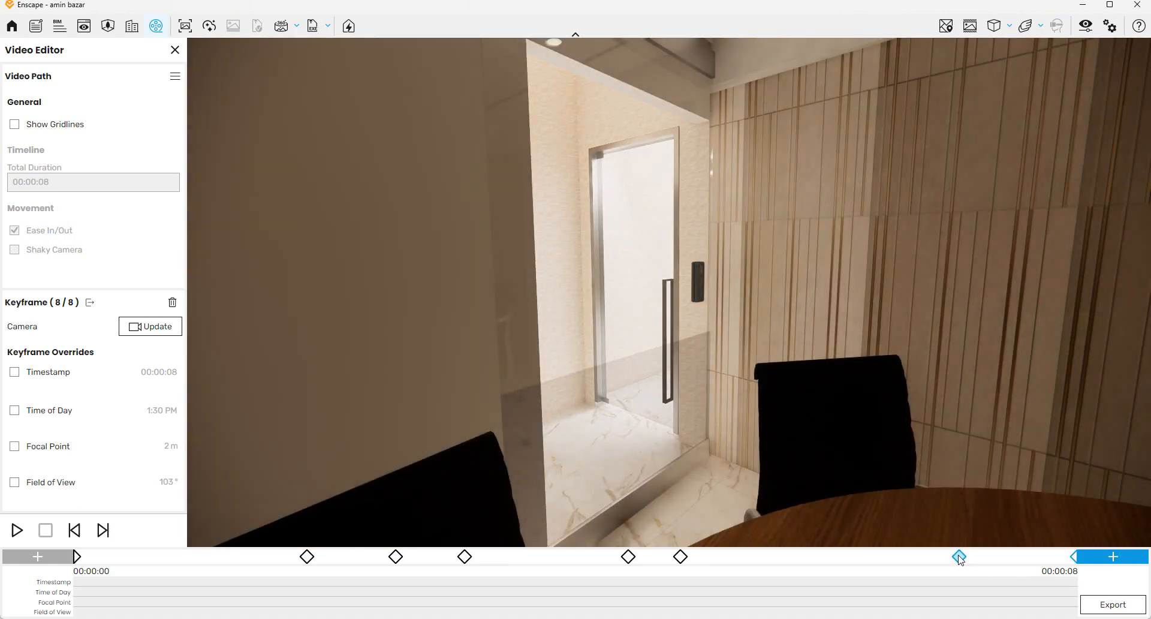
left_click(959, 557)
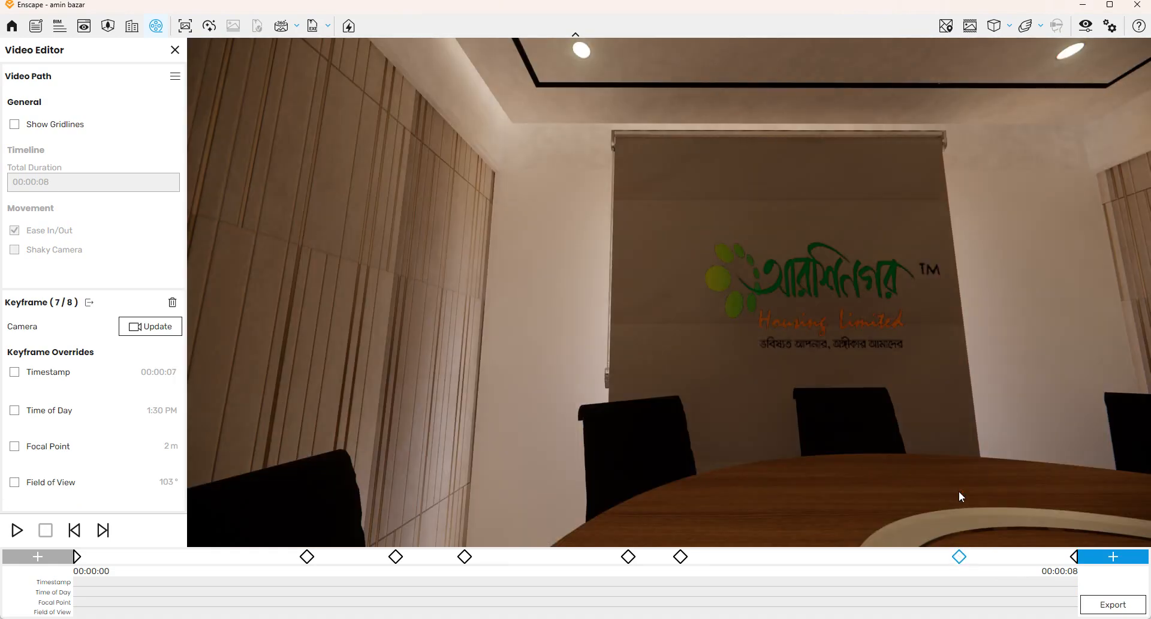
left_click_drag(959, 490, 946, 506)
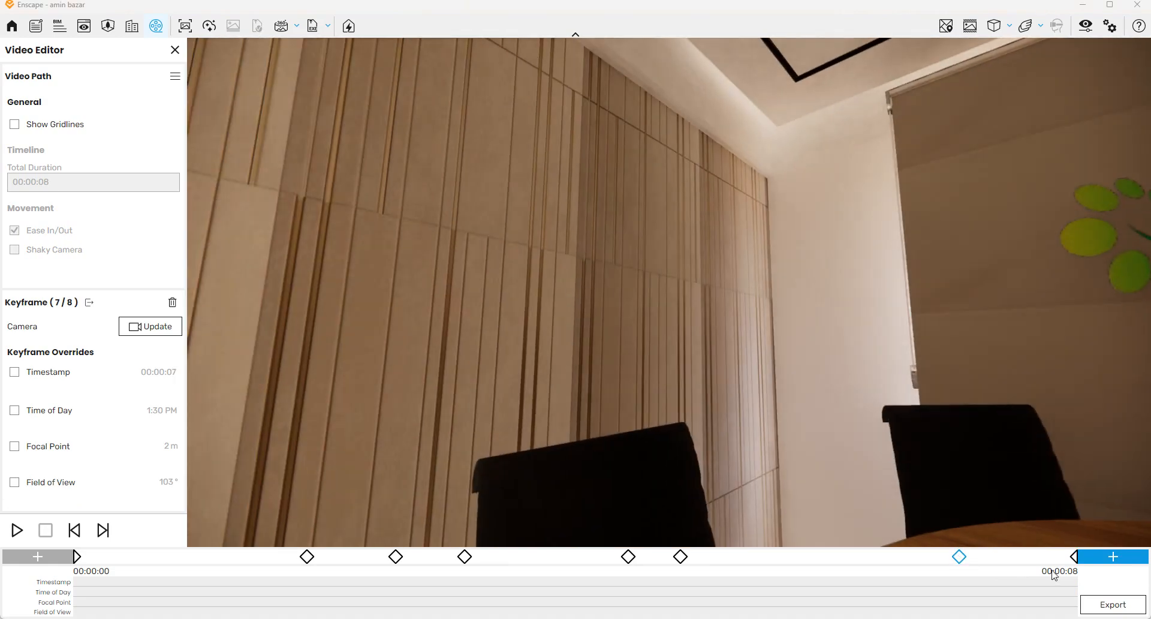
left_click(1016, 557)
- Return to the last keyframe's lounge view and append a keyframe showing the chevron wall, ceiling lights and desk
left_click_drag(863, 479, 1022, 537)
key("w")
left_click(1079, 557)
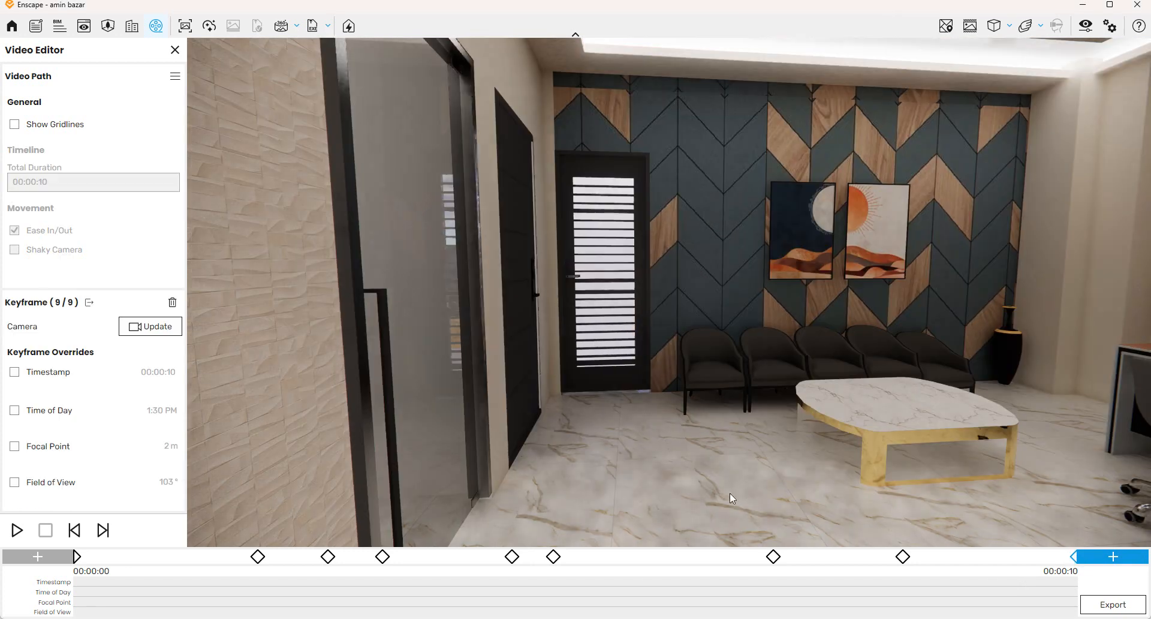
left_click_drag(795, 262, 863, 480)
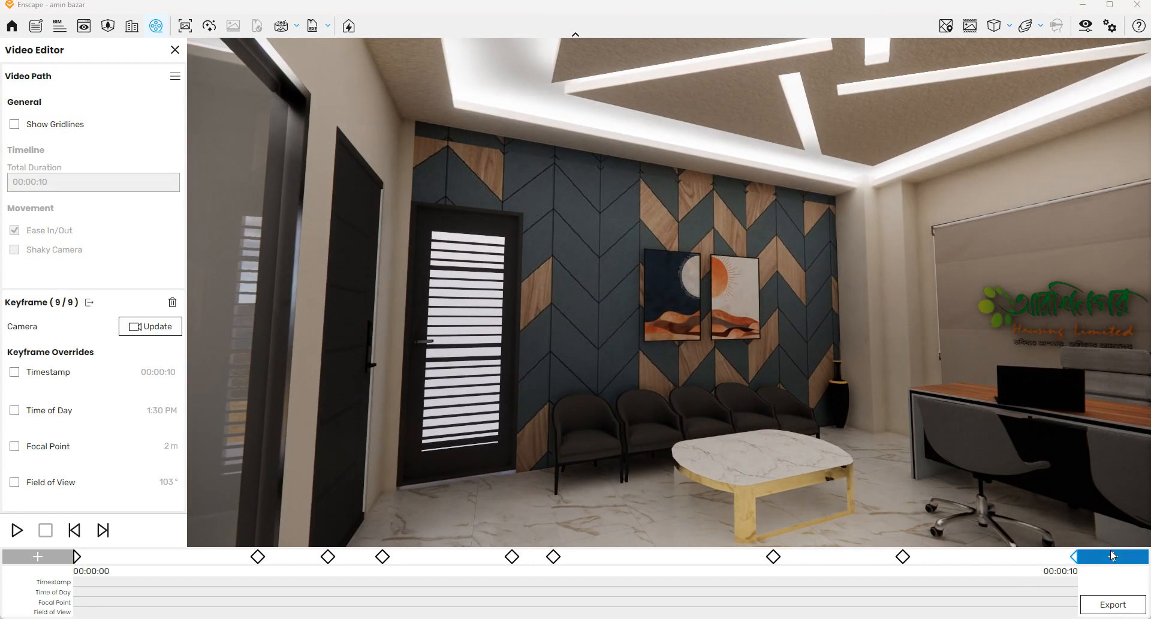
left_click(1113, 557)
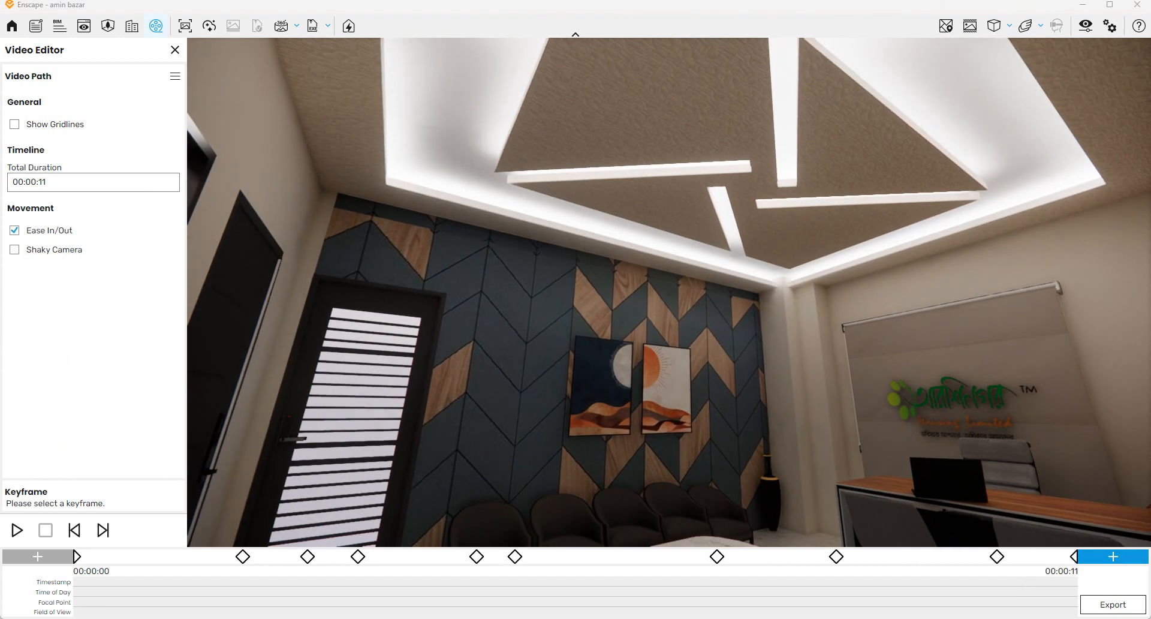
- Append further keyframes at the path's end, covering the lounge's ceiling lights and the desk with the wall cabinet
left_click_drag(734, 316, 738, 473)
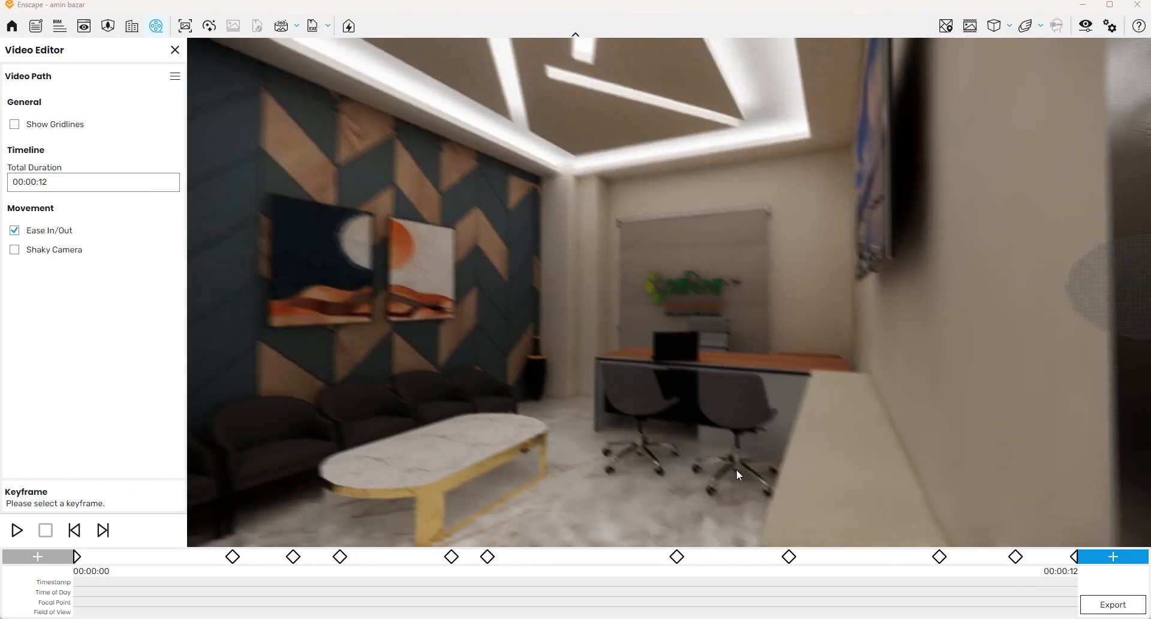
scroll(630, 463, "up", 2)
left_click_drag(630, 463, 789, 467)
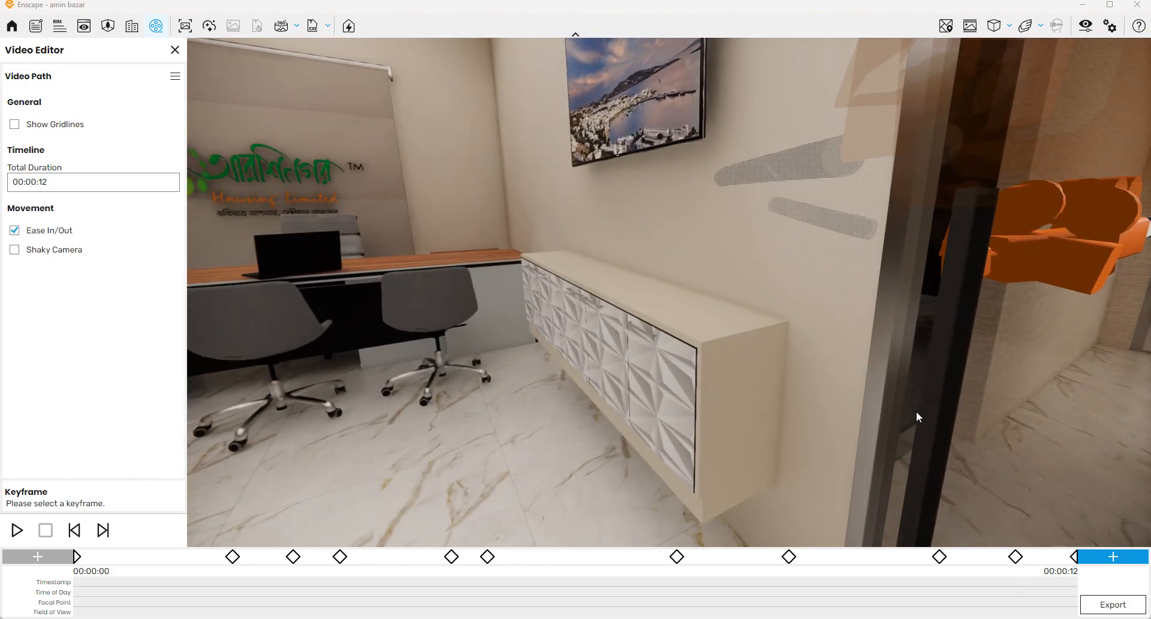
left_click(1138, 561)
- Raise the camera exposure to 78% and check its effect on the desk area, corridor and meeting room
left_click_drag(539, 375, 706, 376)
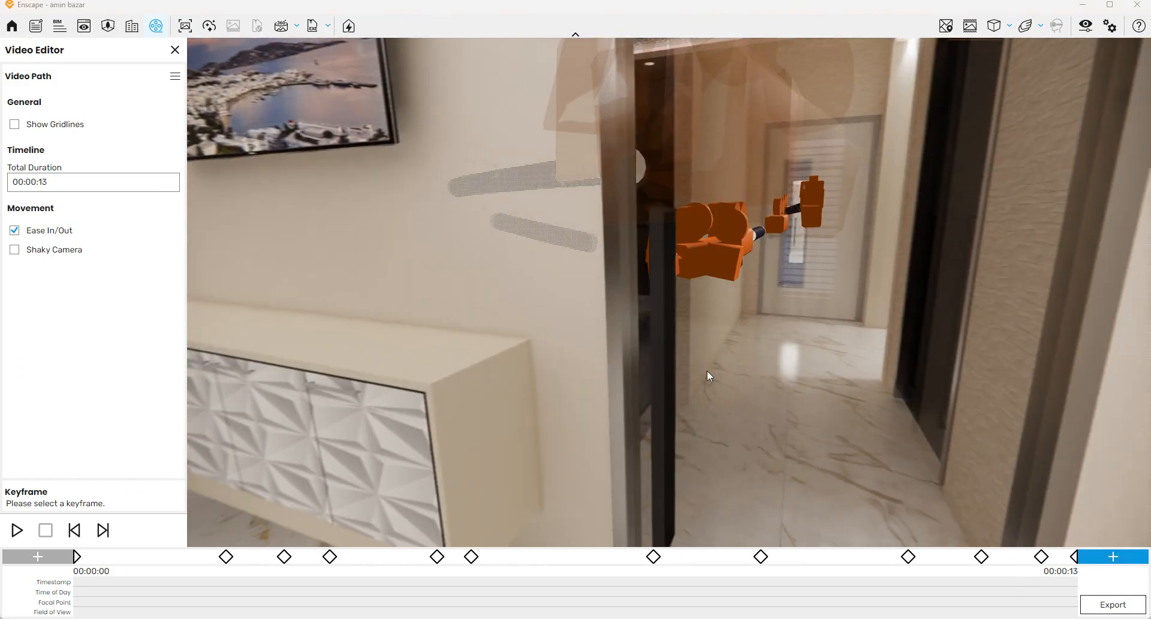
scroll(794, 263, "up", 2)
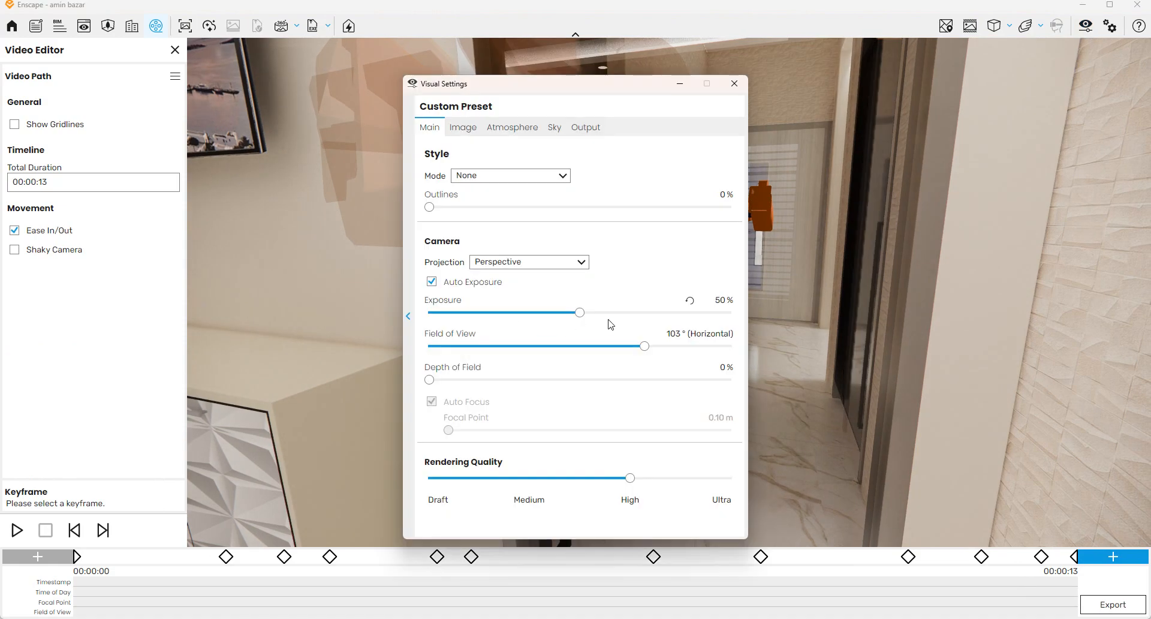
left_click_drag(624, 315, 663, 318)
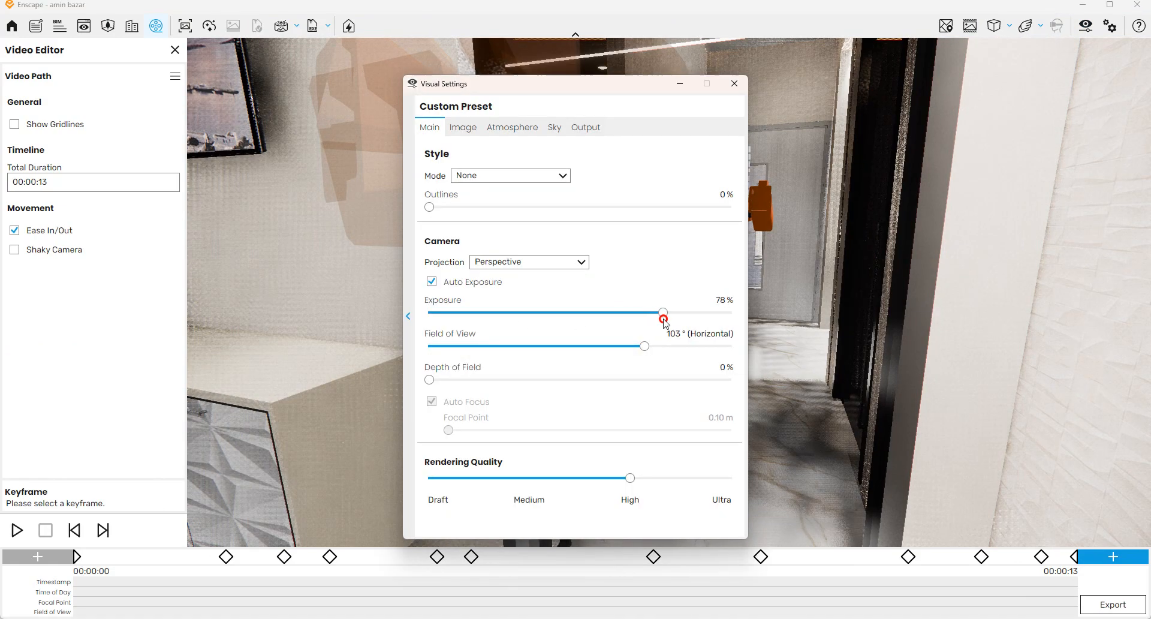
left_click(687, 85)
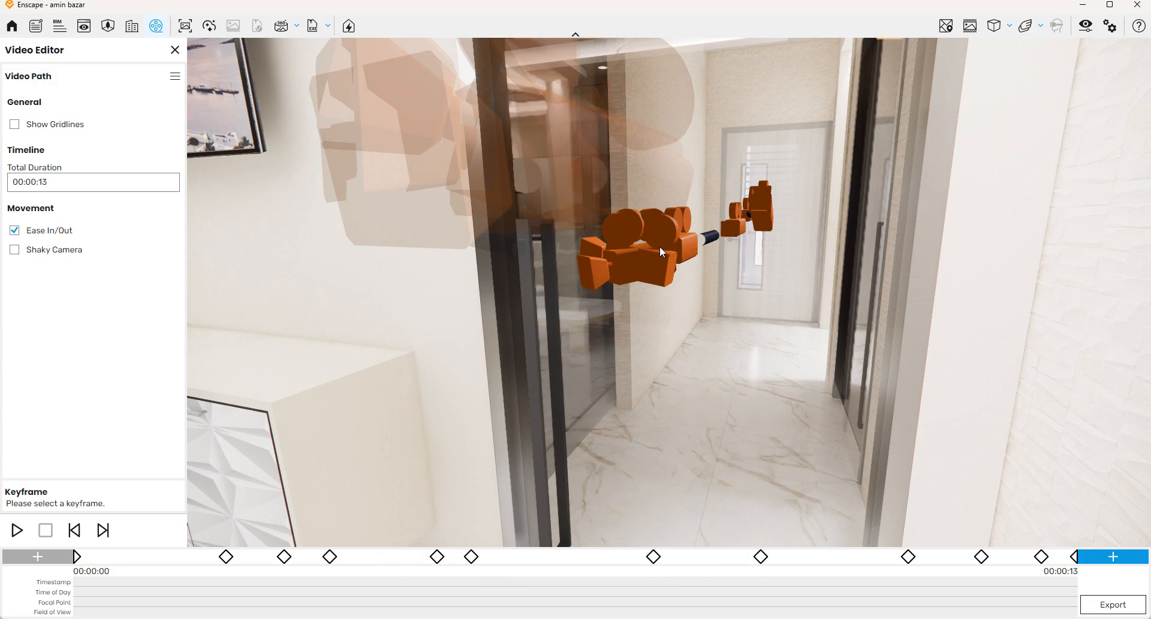
left_click_drag(422, 144, 756, 290)
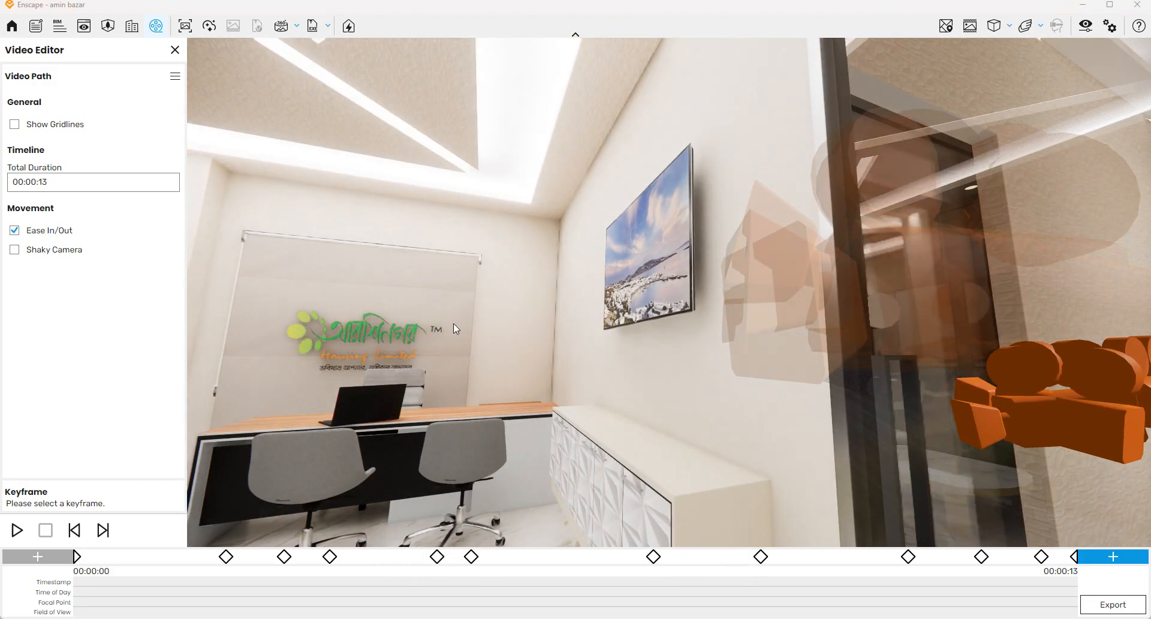
key("s")
left_click_drag(454, 322, 826, 377)
key("w")
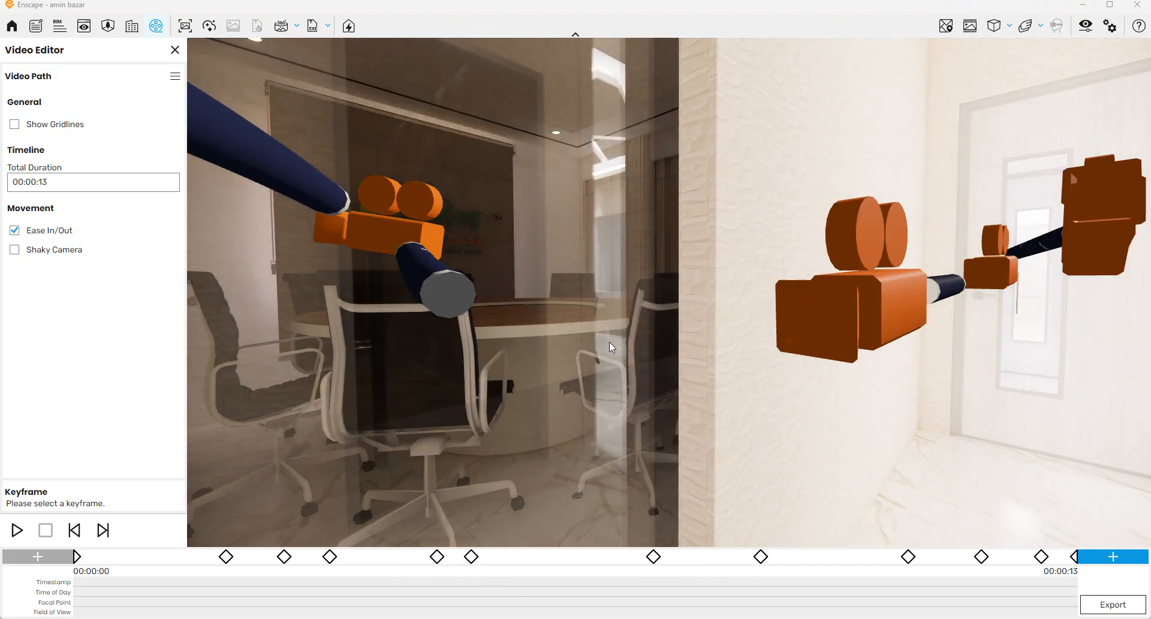
- Set the video path's total duration to 00:01:13
left_click(43, 182)
left_click(95, 203)
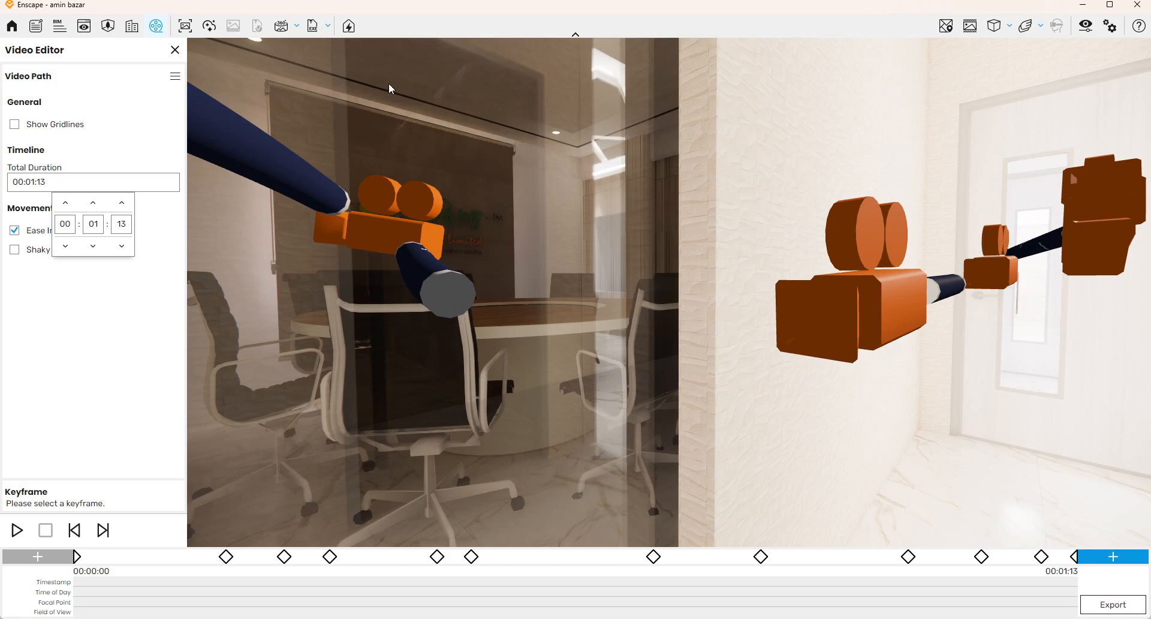
left_click(185, 29)
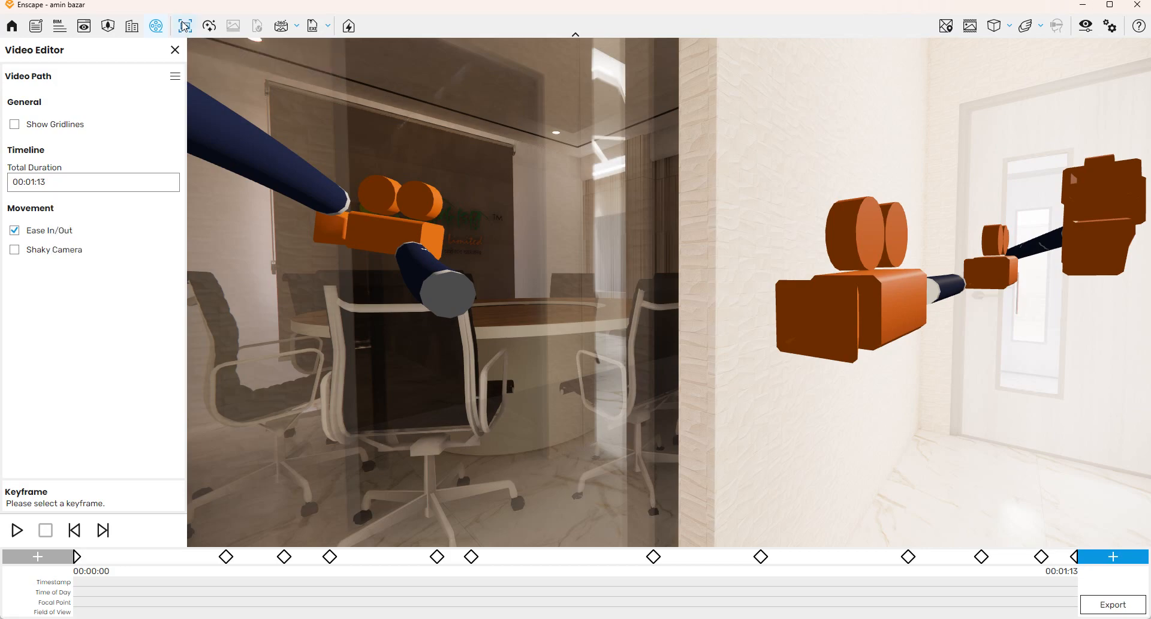
- Save a screenshot of the current meeting-room view as a PNG named 1 in the Pictures folder
left_click(184, 25)
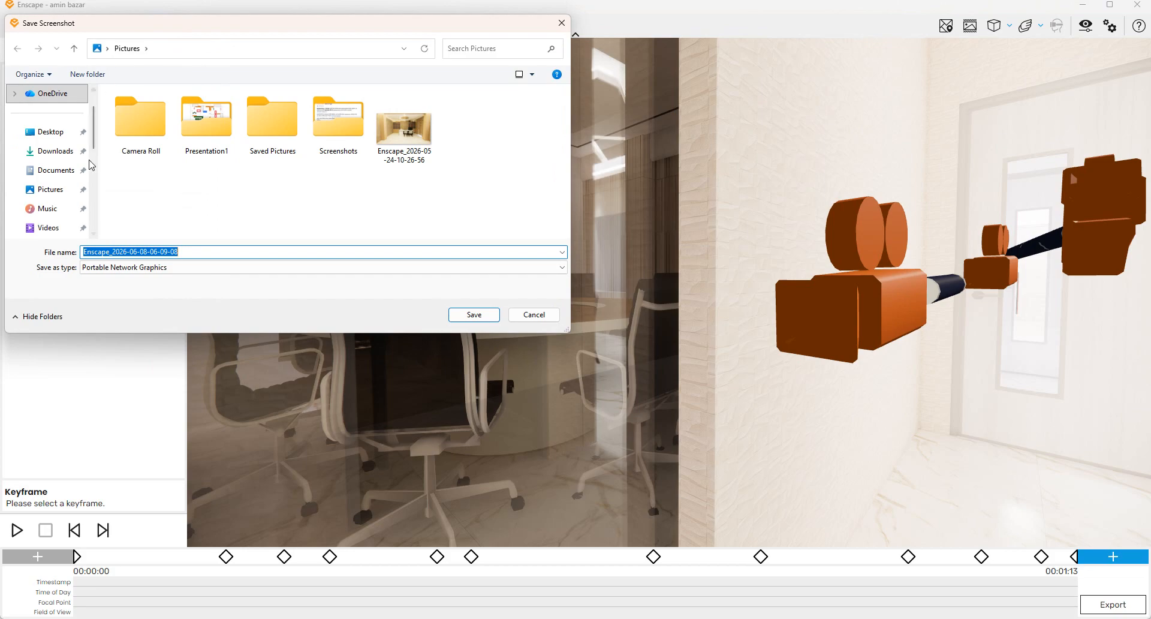
left_click(203, 251)
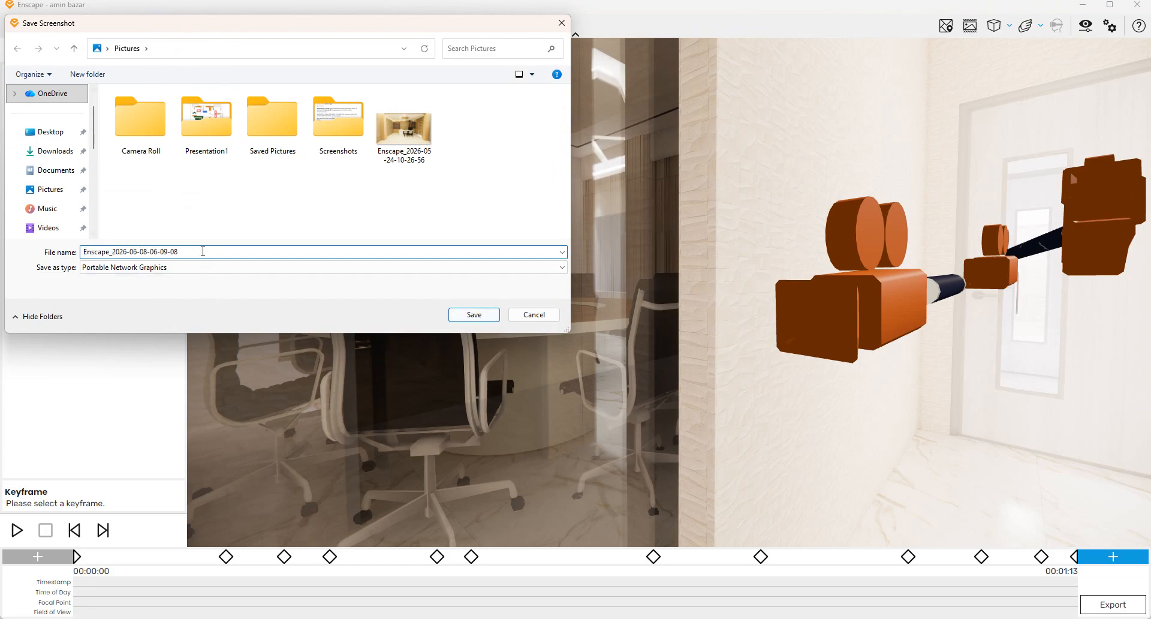
key("ctrl+a")
type("1")
key("Return")
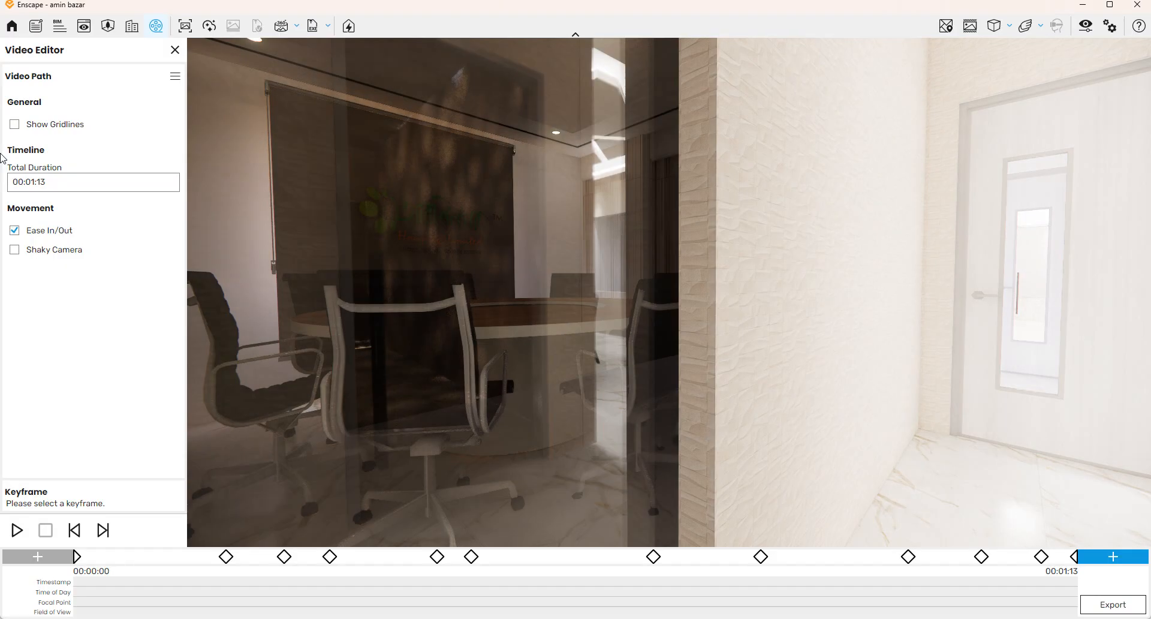
- Examine the sky visual settings and the available horizon sources without changing them
left_click(1085, 26)
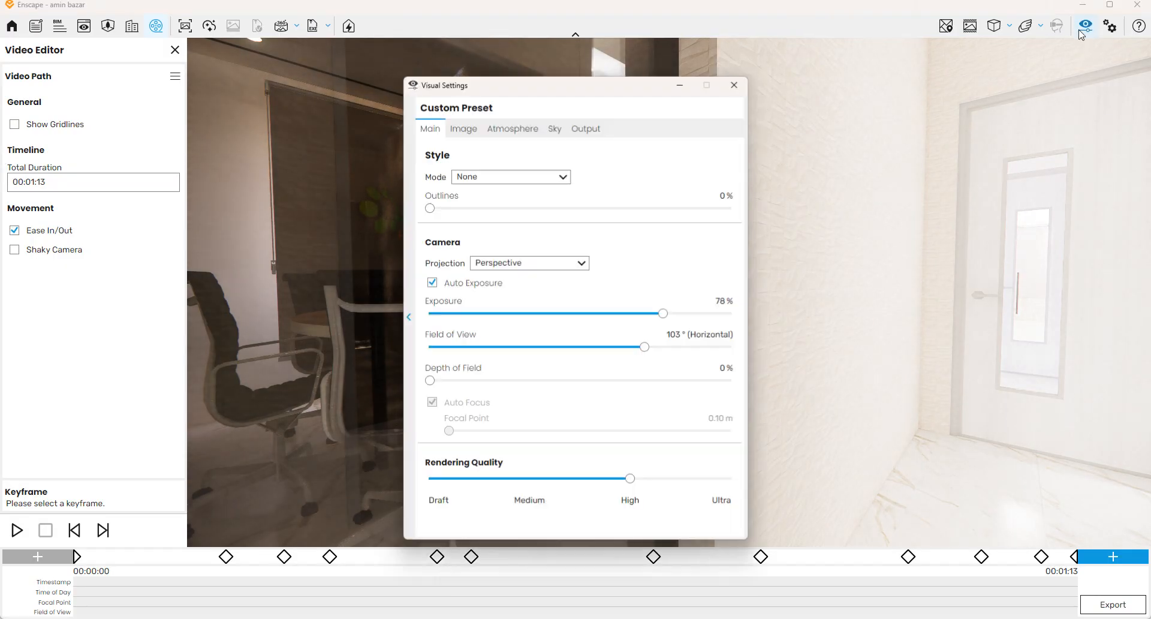
left_click(555, 131)
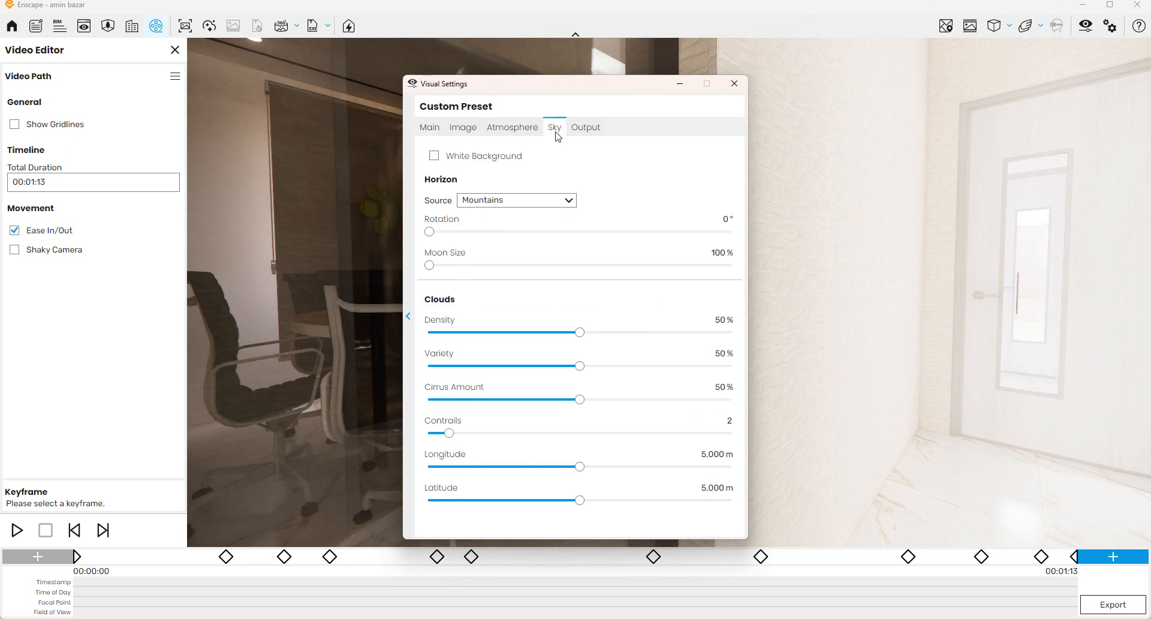
left_click(539, 201)
left_click(612, 175)
left_click(735, 85)
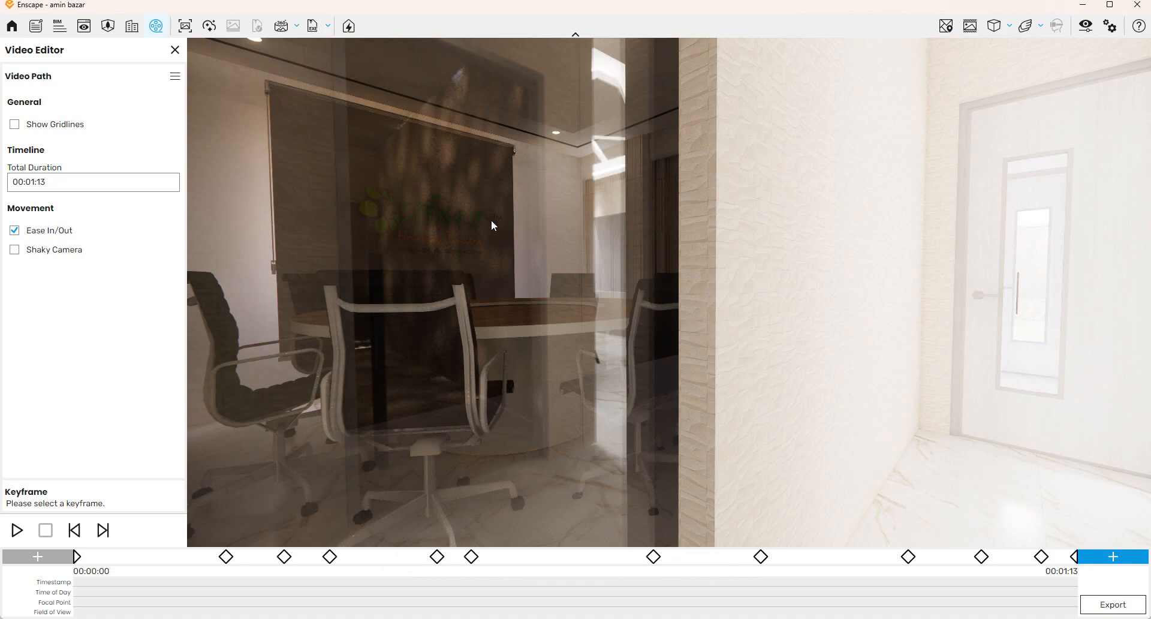
- Examine the rendered walkthrough from the meeting room's glass front past the corridor door to the neighbouring room with the counter
left_click_drag(491, 225, 445, 224)
left_click_drag(999, 212, 766, 295)
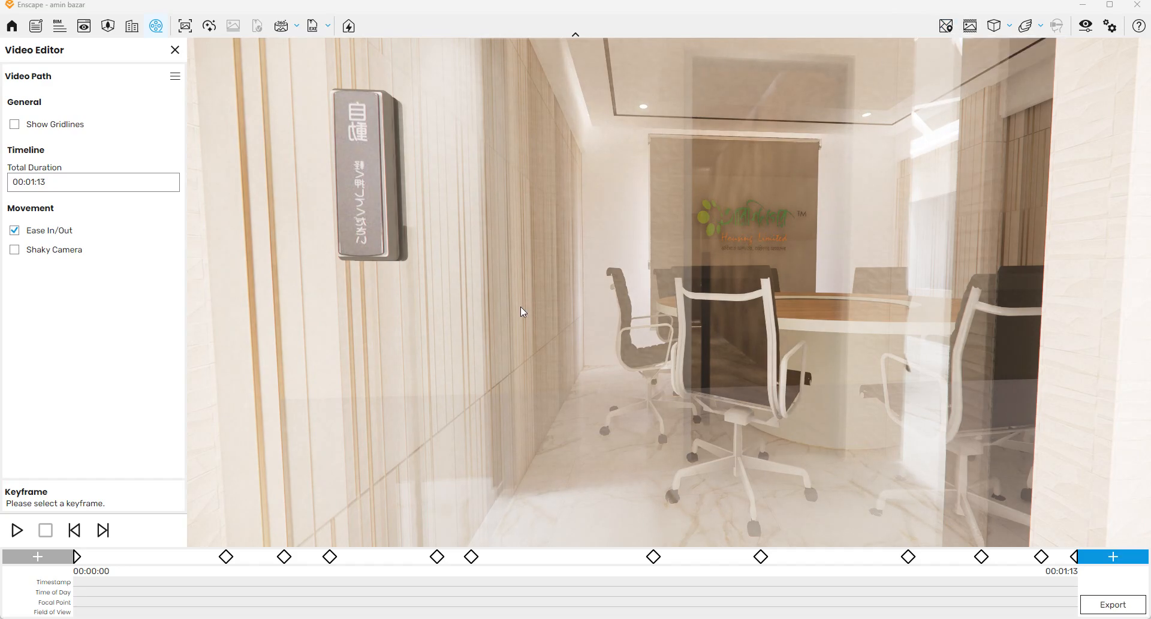
key("d")
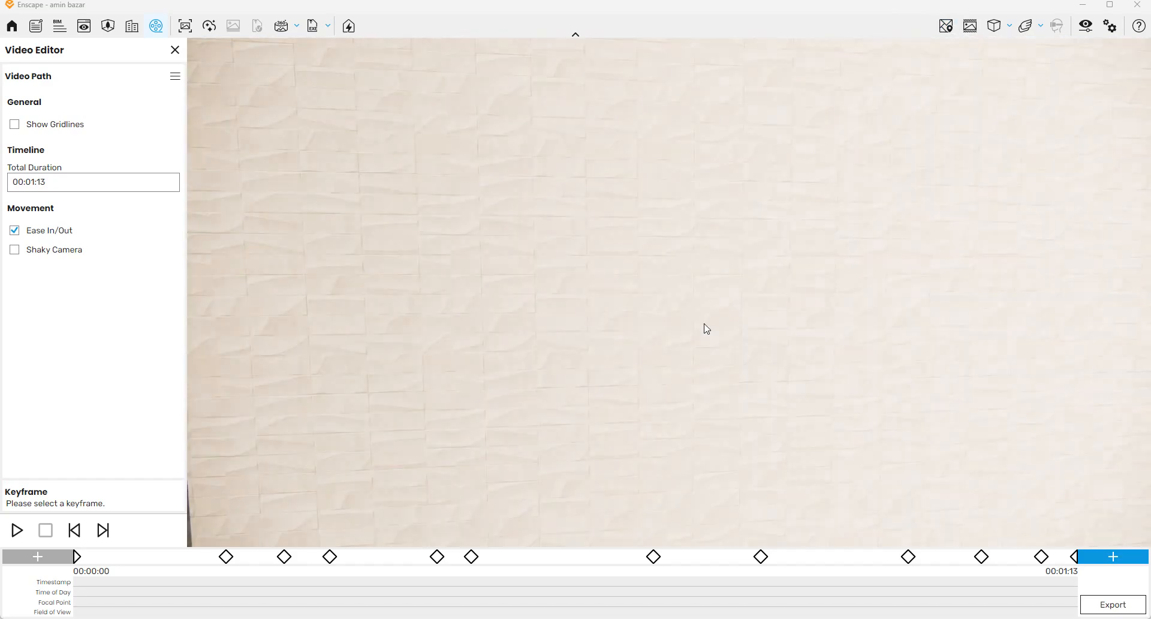
left_click_drag(749, 479, 1148, 450)
left_click_drag(560, 426, 691, 416)
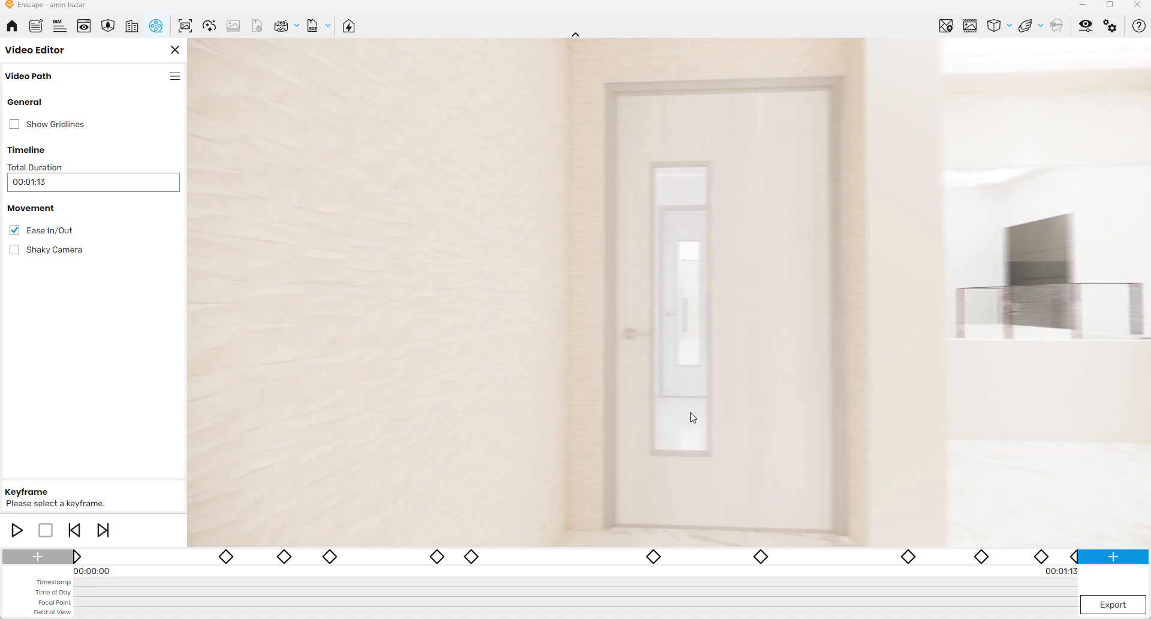
left_click_drag(454, 305, 630, 252)
right_click_drag(375, 287, 726, 199)
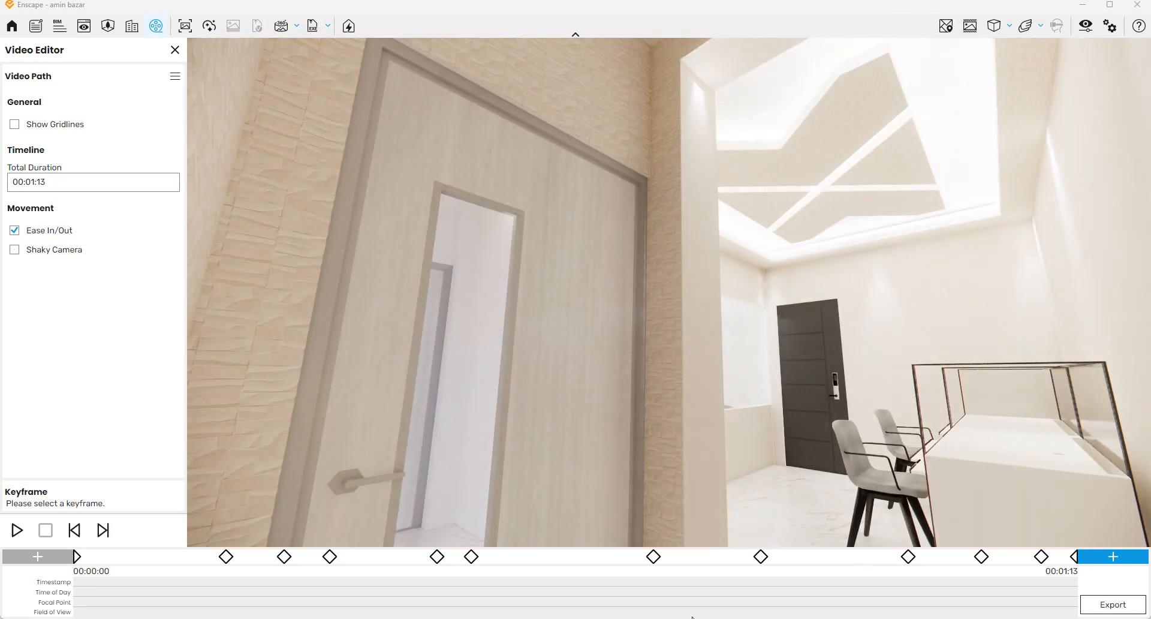
- Switch to SketchUp and move the spotlight under the stone-textured beam downward by about 2 inches
left_click(667, 566)
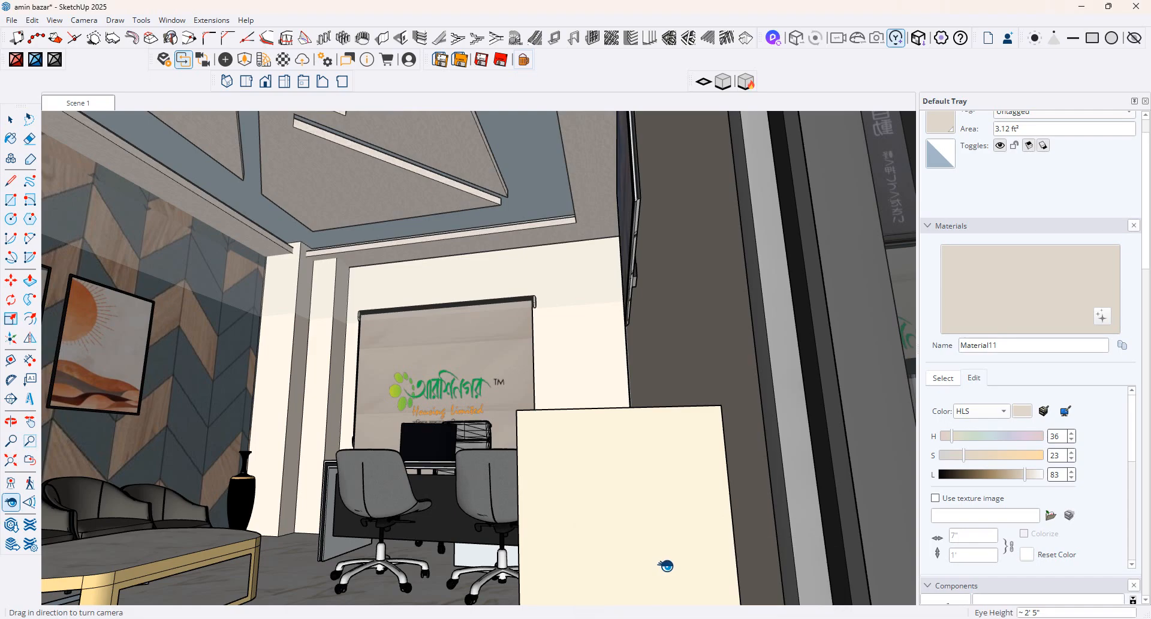
left_click_drag(501, 432, 653, 333)
key("space")
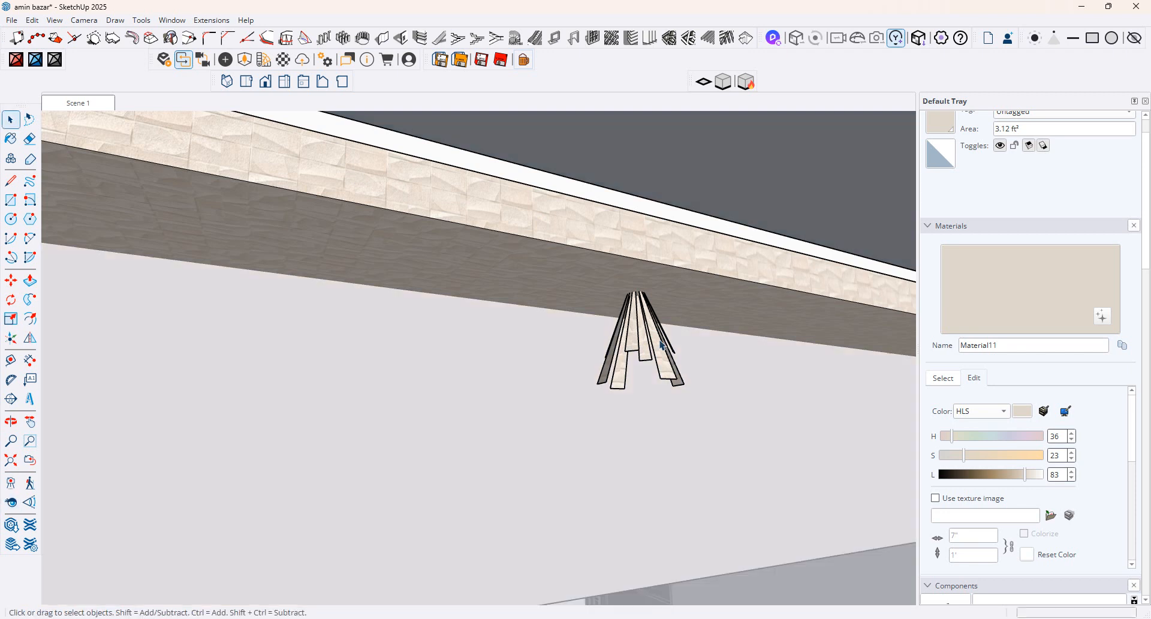
left_click(660, 345)
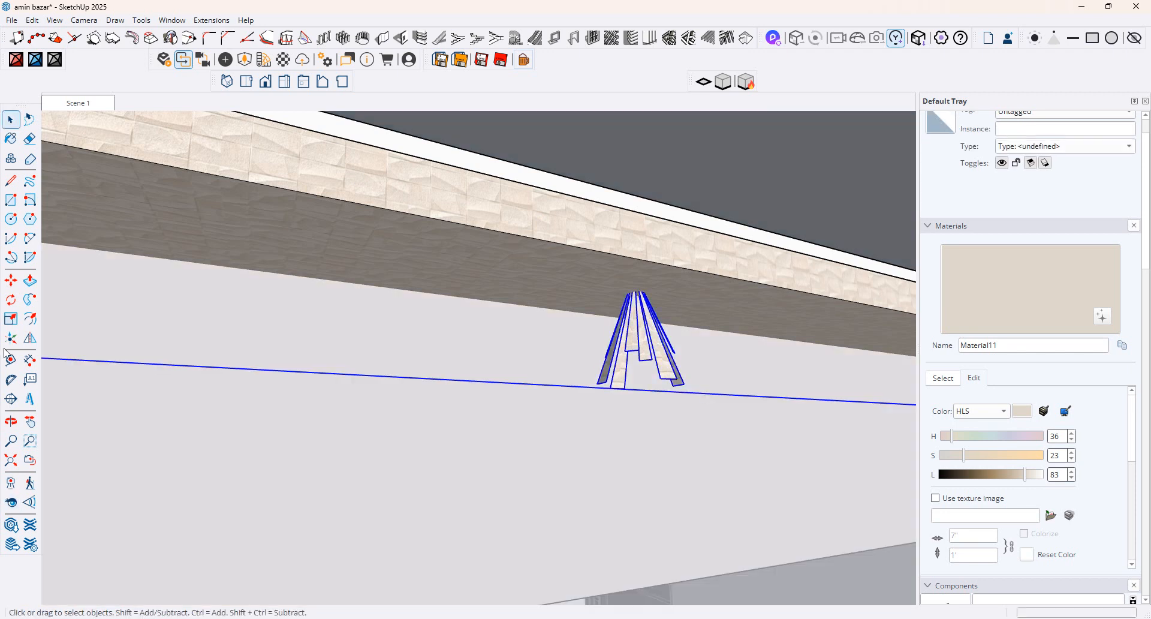
left_click(11, 280)
left_click(712, 366)
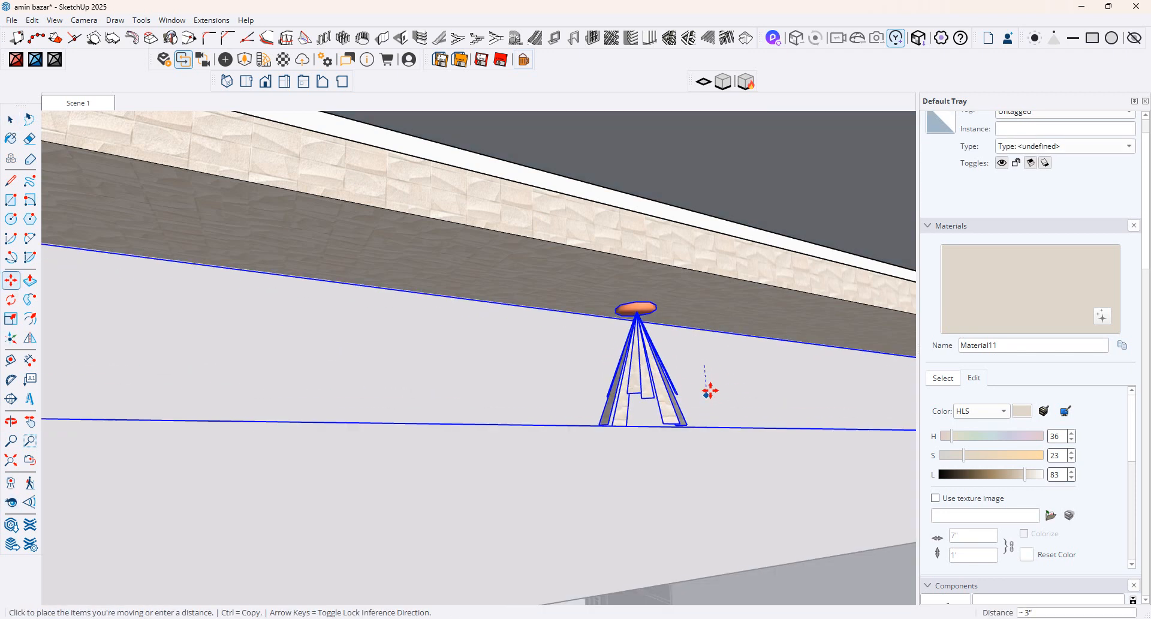
left_click(710, 387)
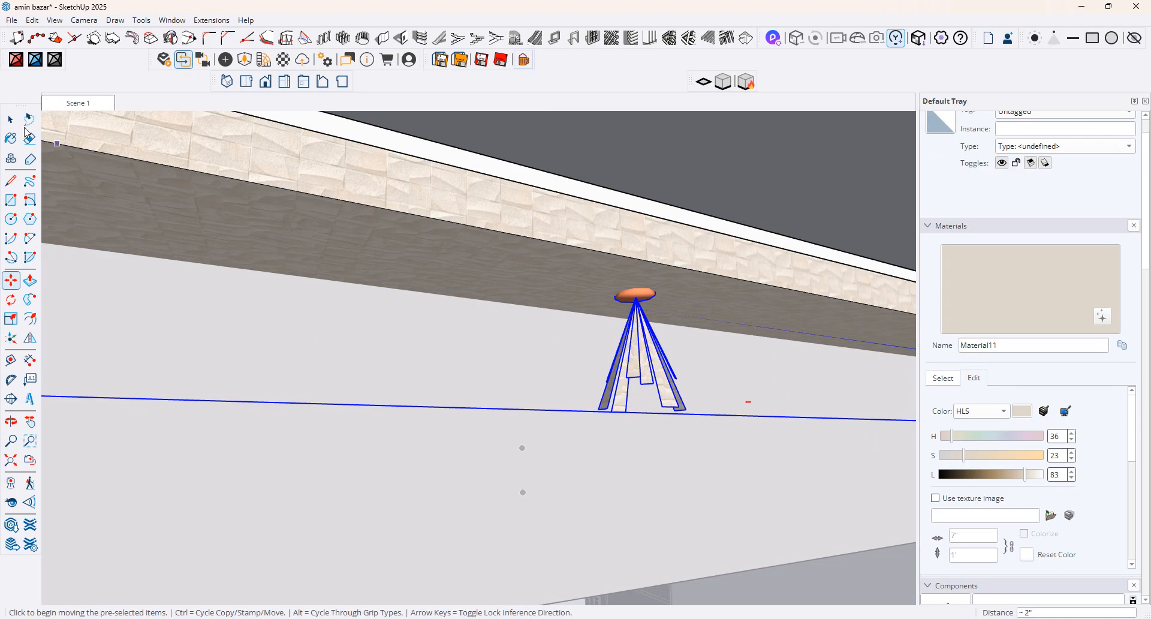
- Open the spotlight's group and paint the spotlight with the solid color B03_Apricot_Glow
left_click(10, 119)
double_click(659, 364)
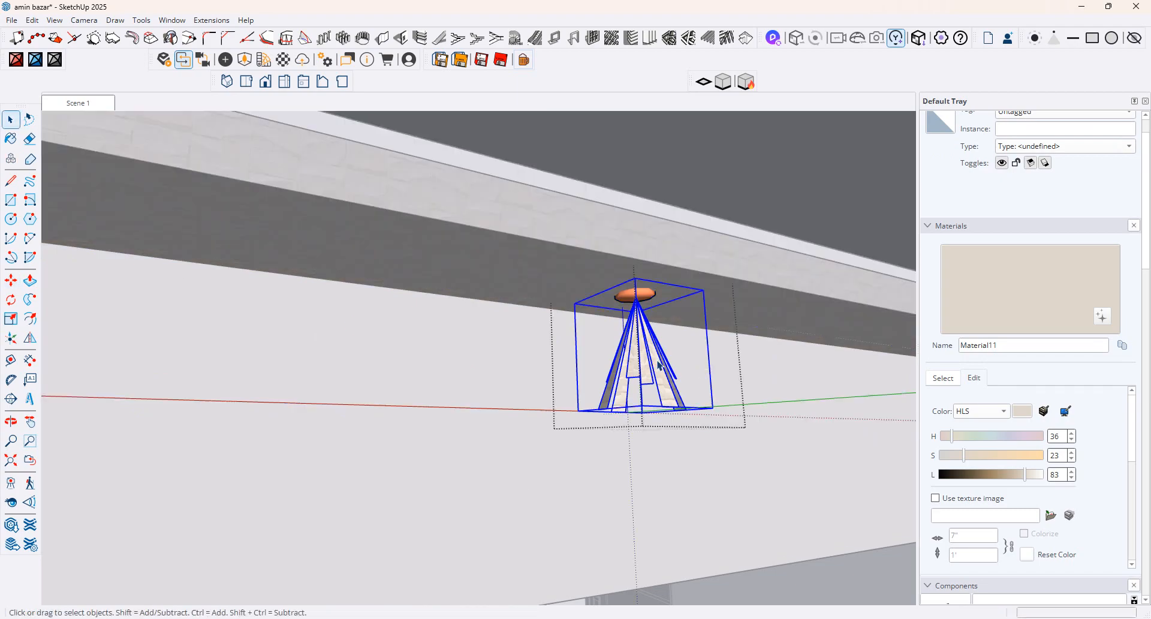
left_click(943, 378)
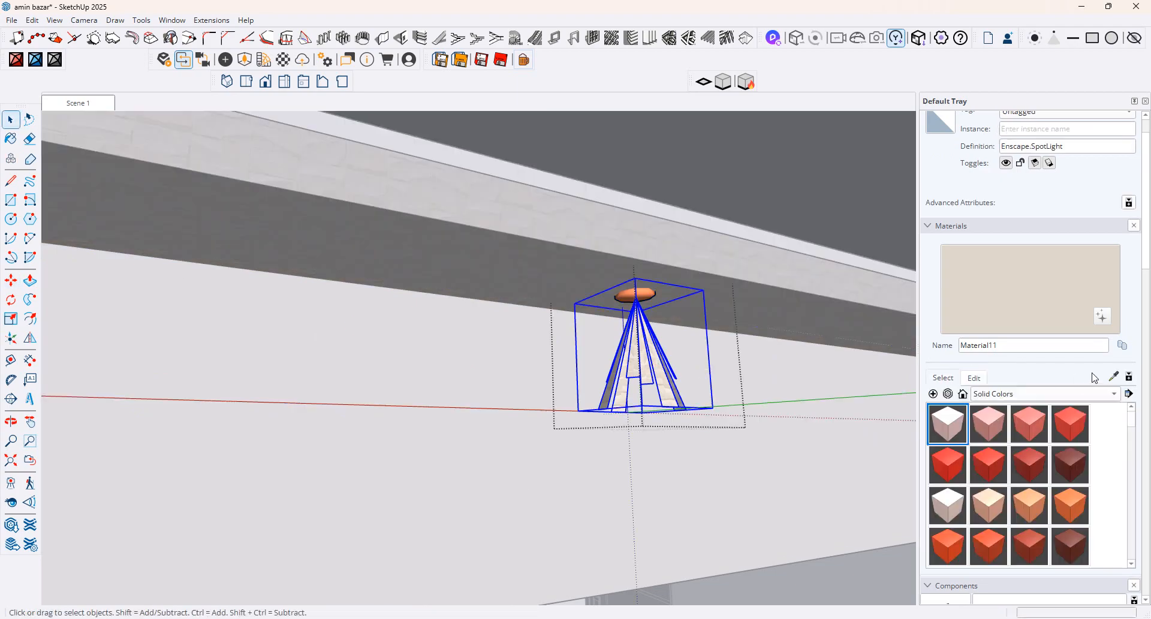
left_click(1029, 503)
left_click(637, 326)
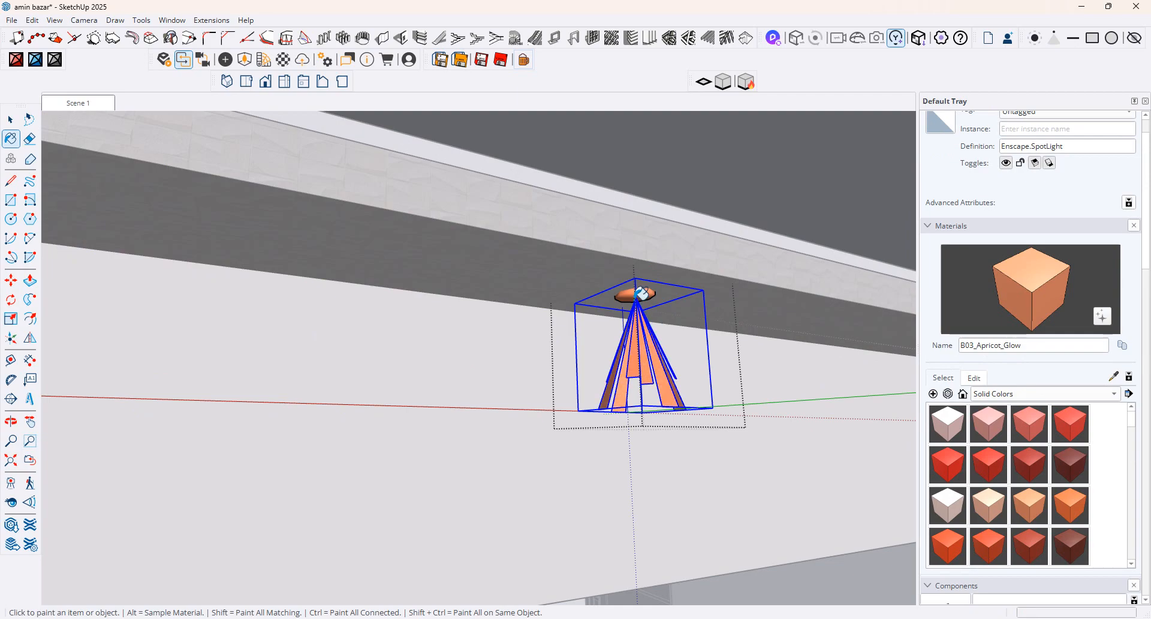
- Set the self-illumination color of B03_Apricot_Glow to pale yellow in the Enscape Material Editor
left_click(282, 63)
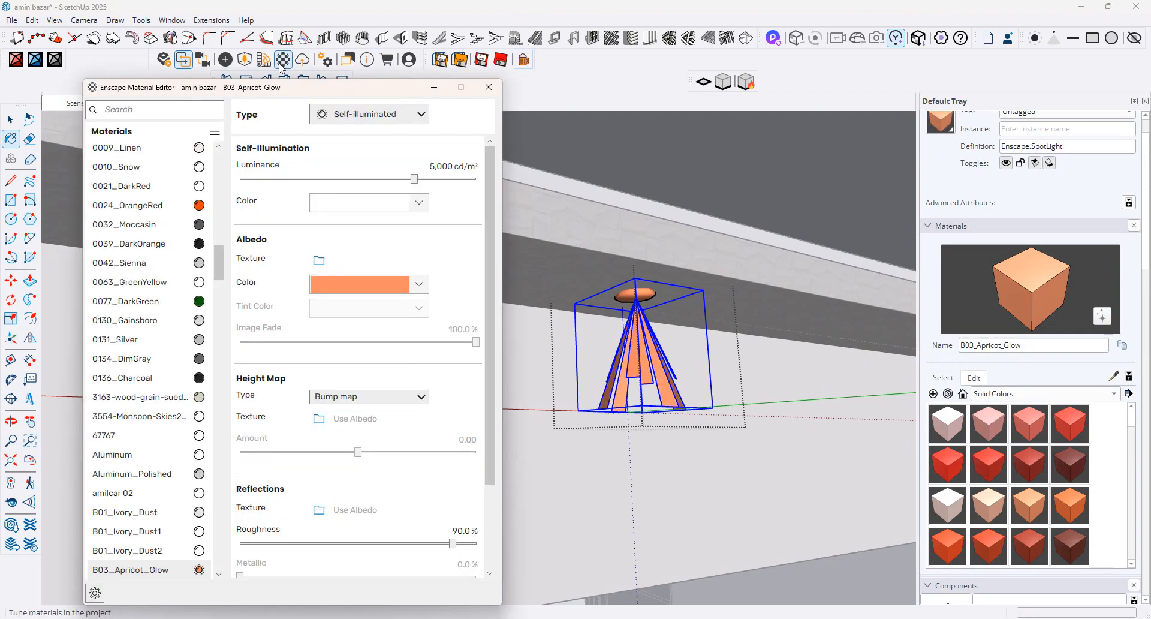
left_click(396, 118)
left_click(396, 118)
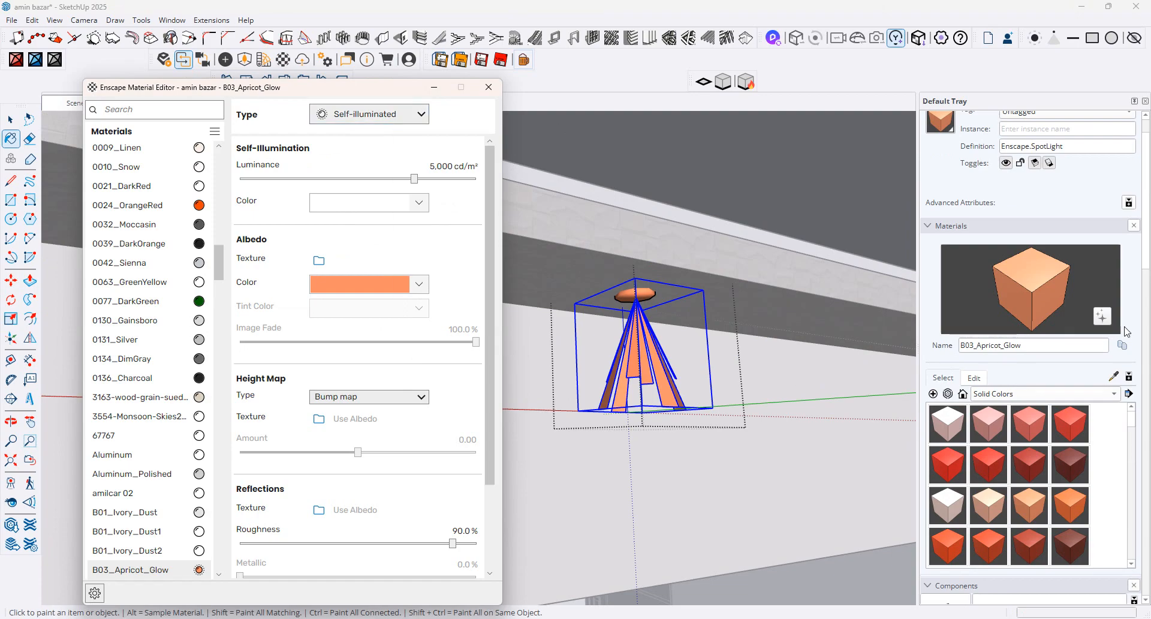
left_click(1025, 346)
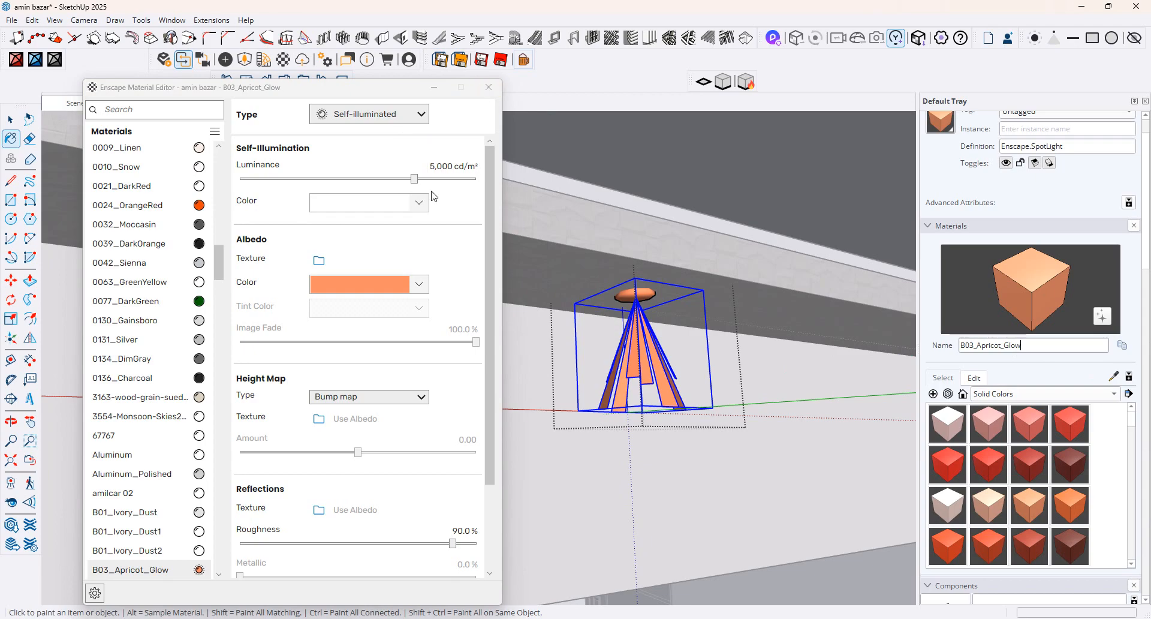
left_click(418, 203)
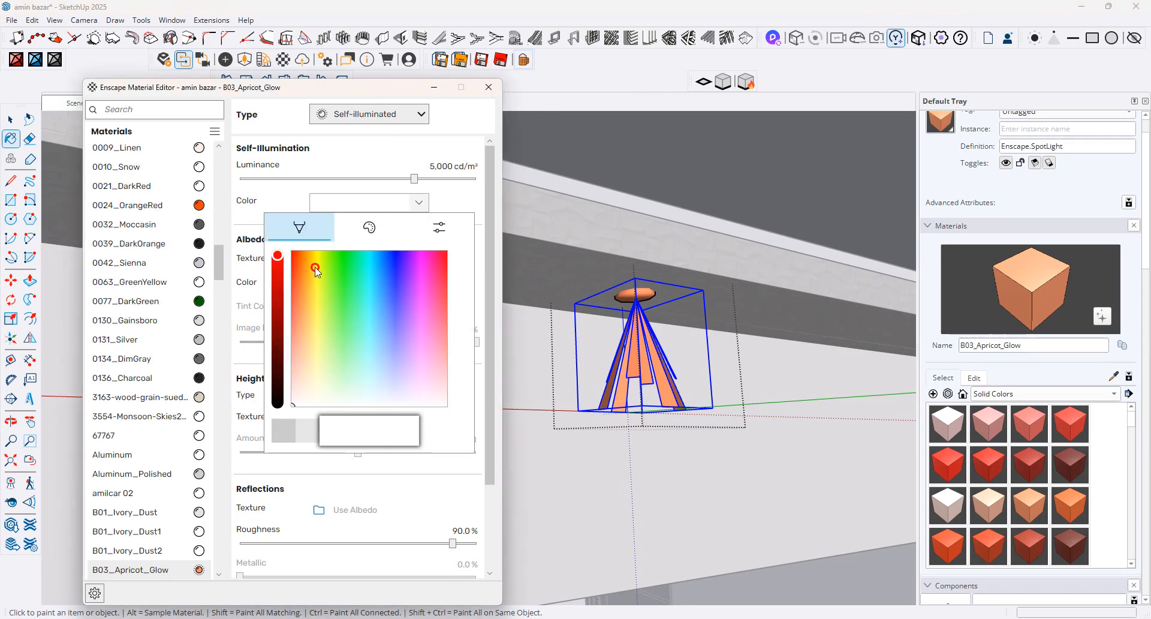
left_click_drag(316, 271, 316, 333)
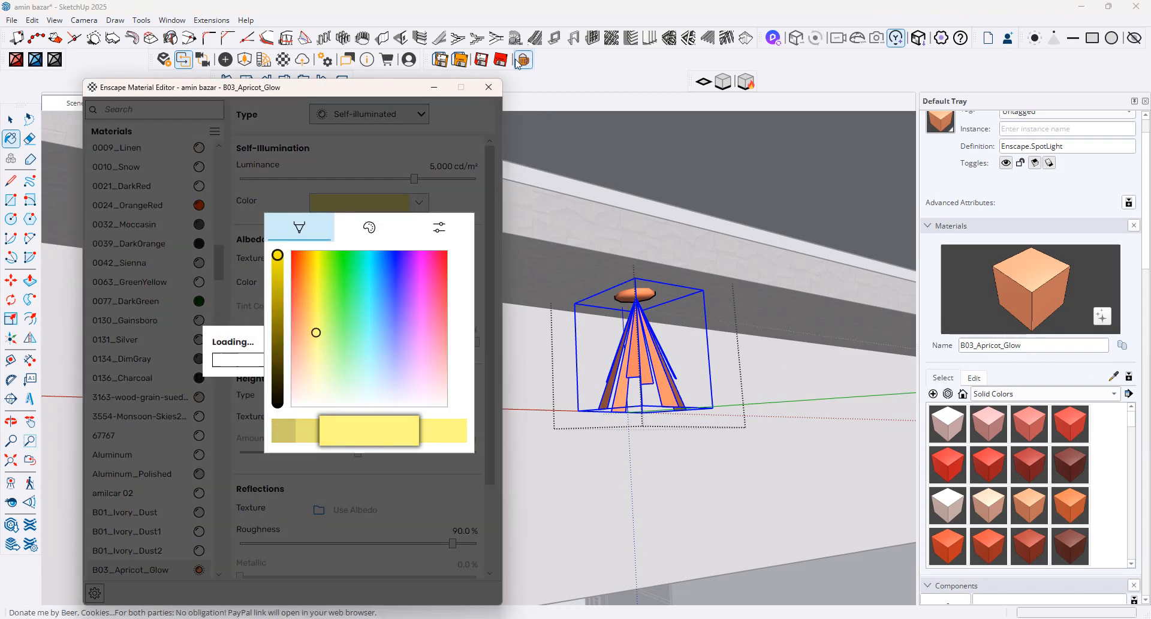
left_click(518, 62)
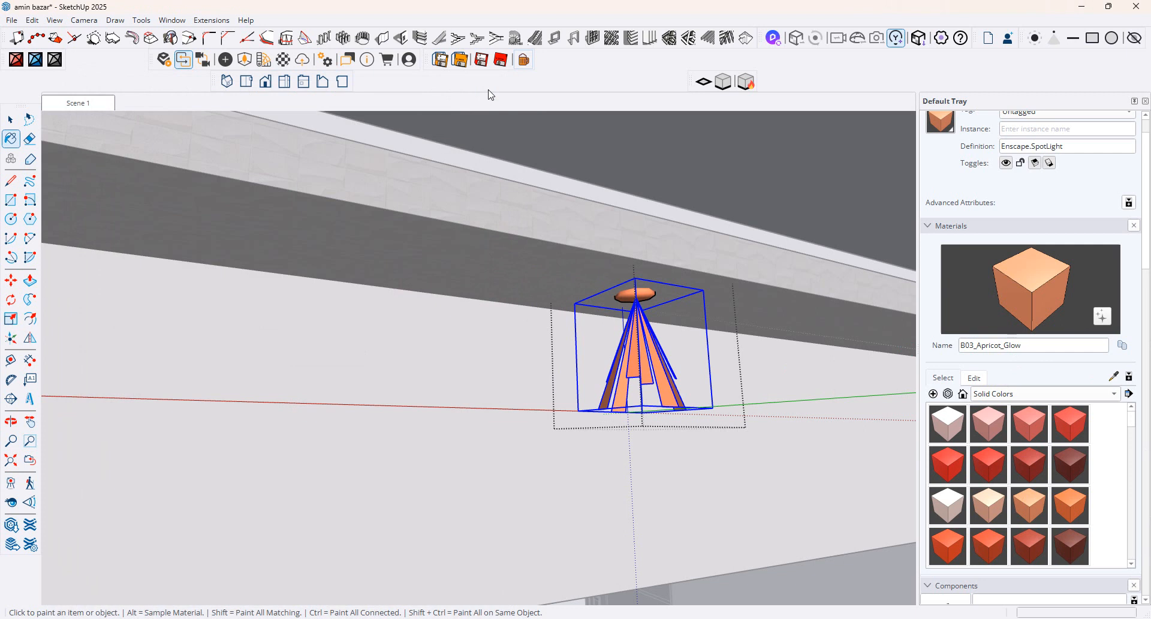
- Bring the plain wall beside the glass door into view and leave the spotlight's group editing
left_click(1027, 348)
left_click(11, 502)
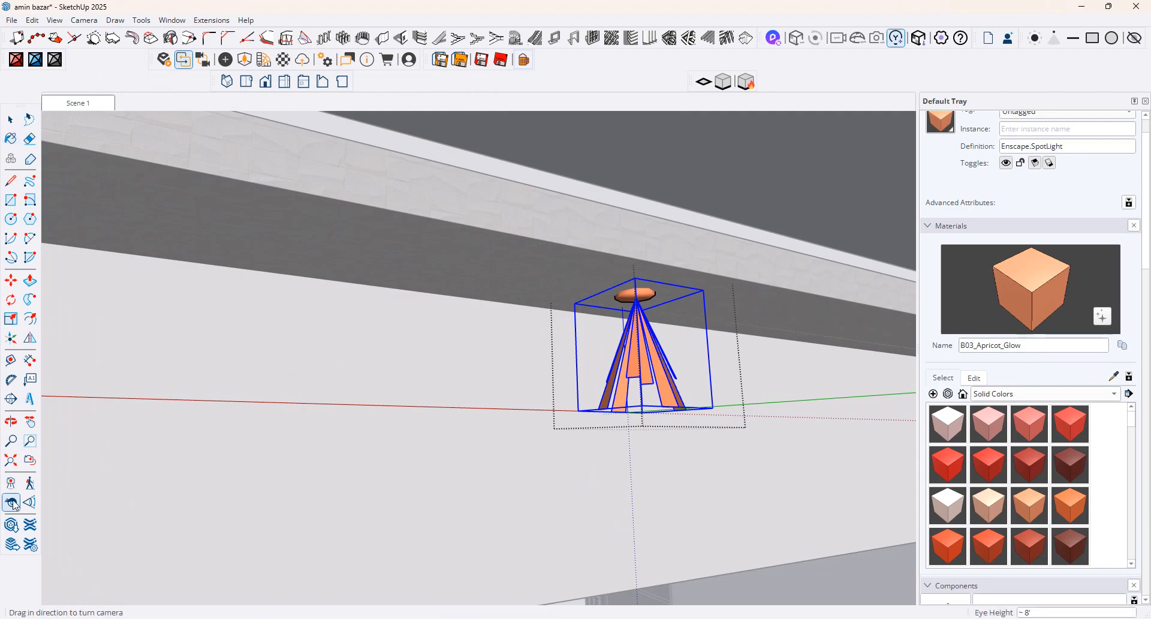
left_click_drag(524, 306, 746, 432)
key("o")
left_click_drag(825, 352, 596, 429)
key("l")
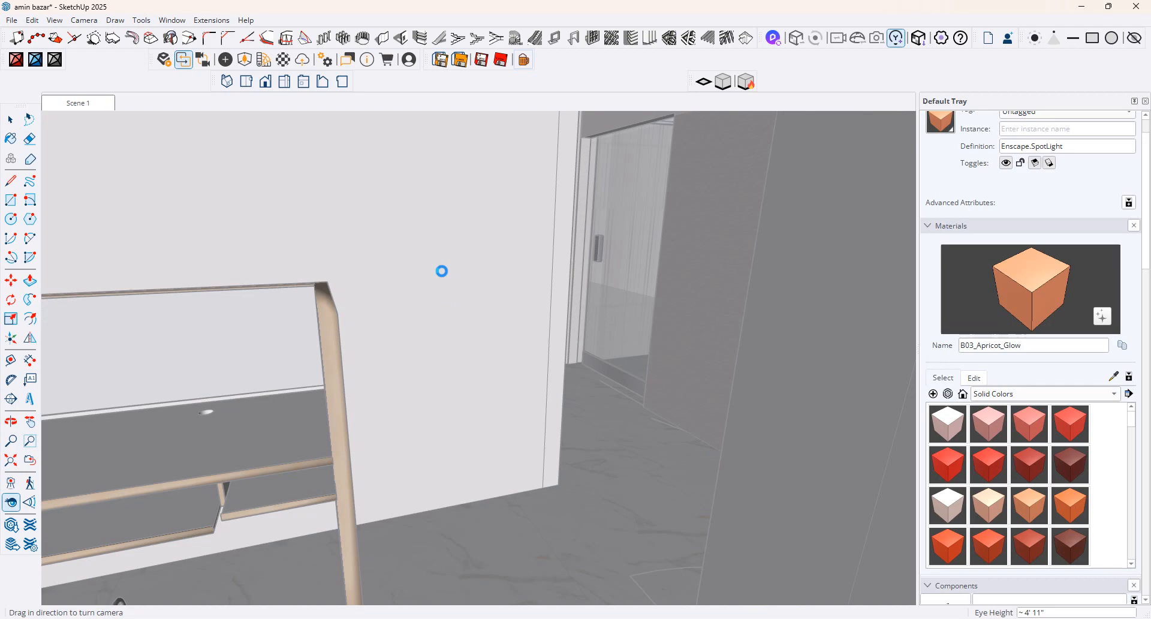
left_click_drag(442, 269, 442, 271)
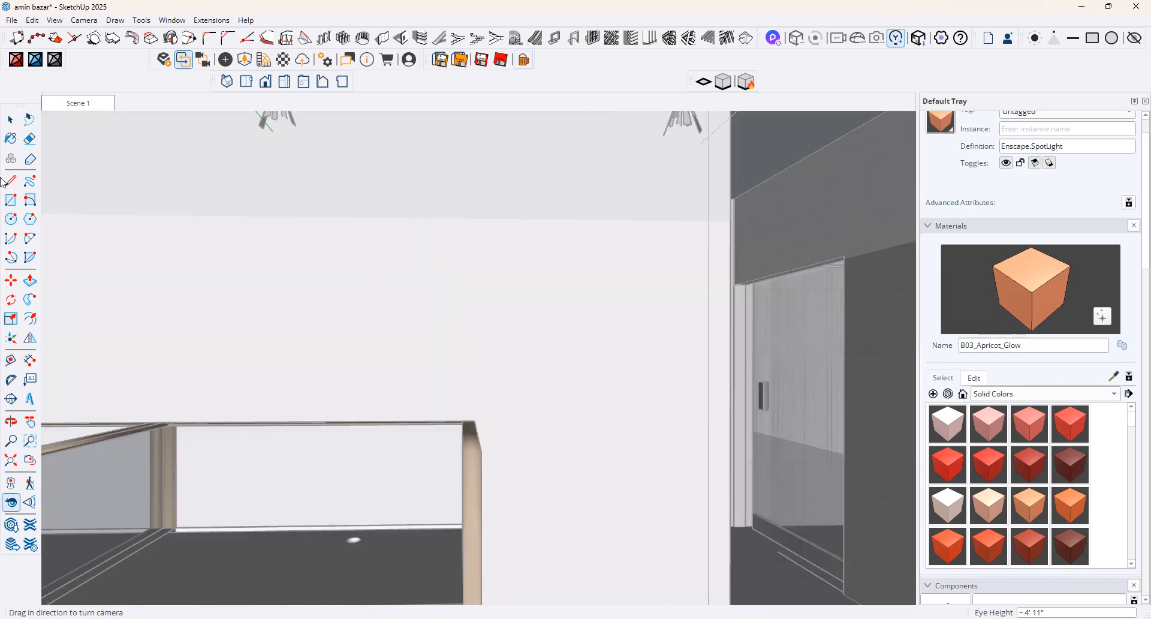
left_click(10, 119)
left_click(373, 257)
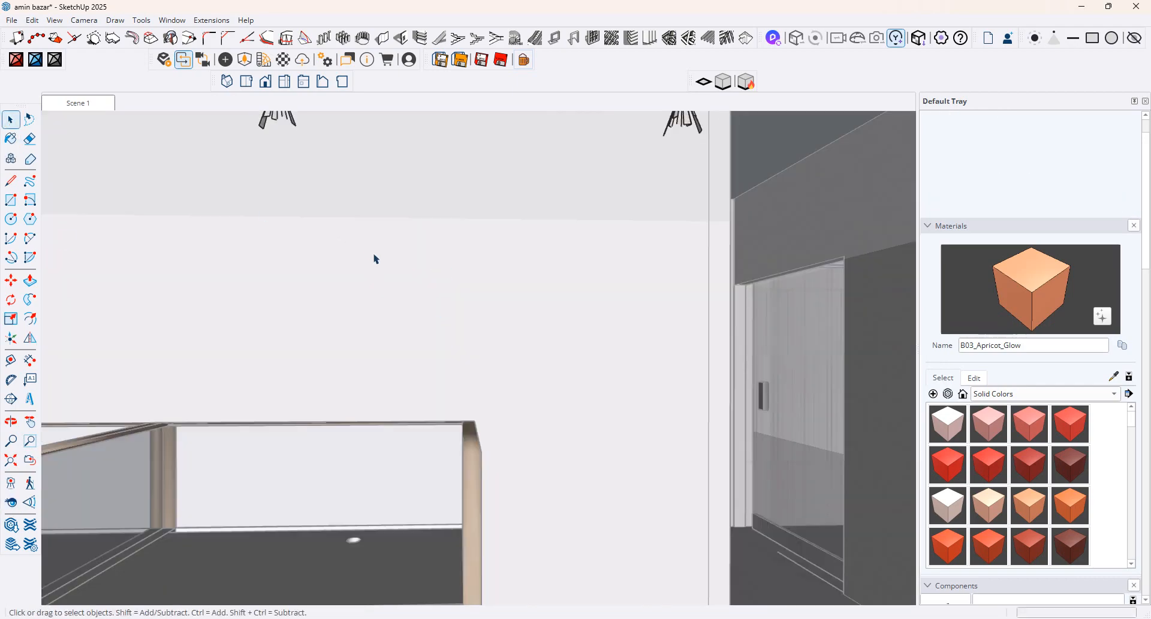
left_click(538, 307)
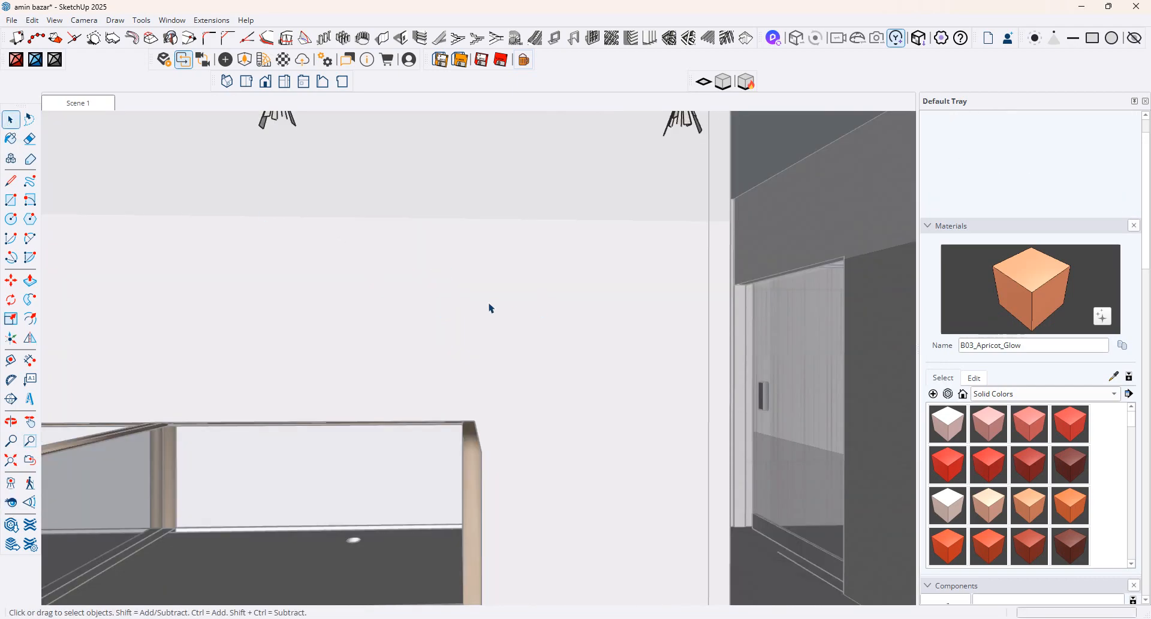
- Open the Enscape Material Library and compare the materials in the Wallpaper category
left_click(264, 60)
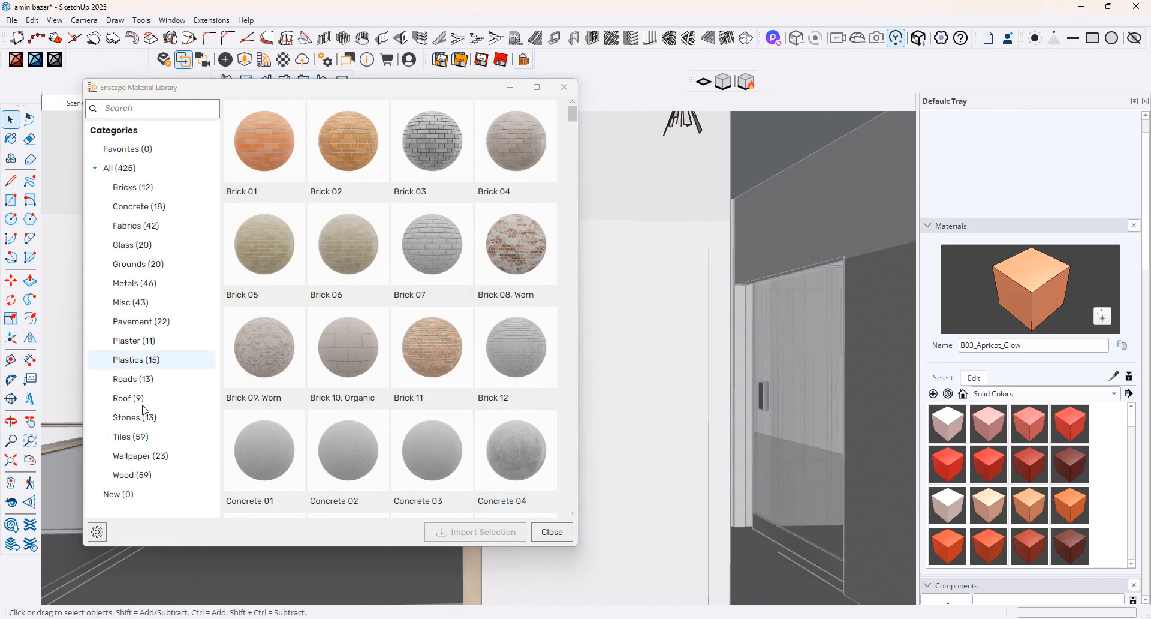
left_click(154, 457)
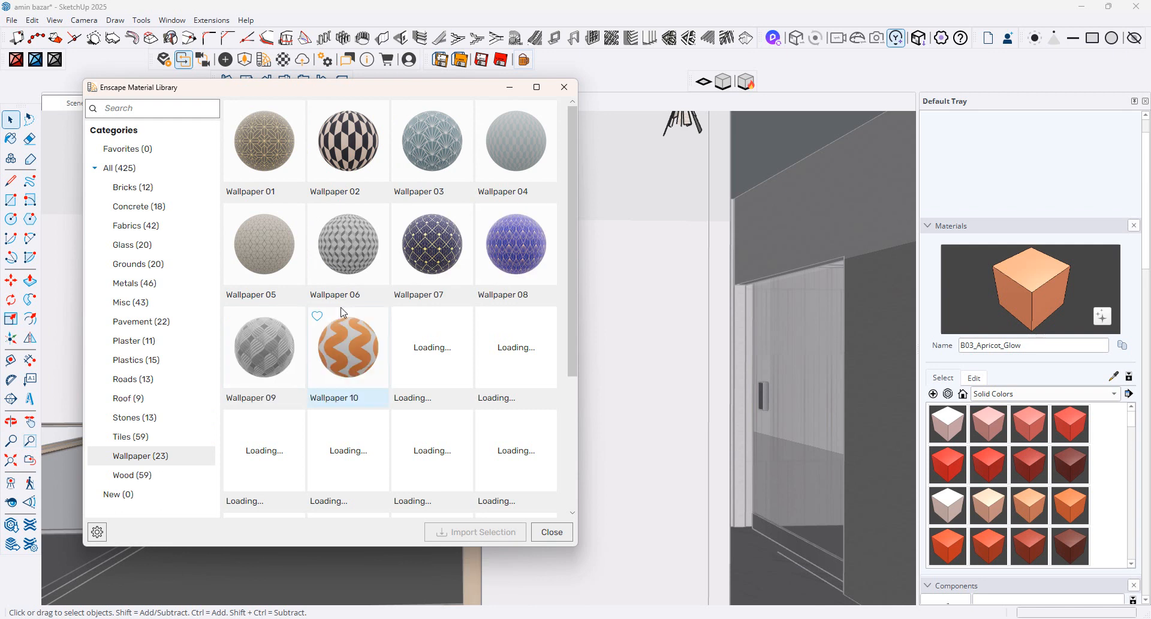
scroll(343, 312, "down", 2)
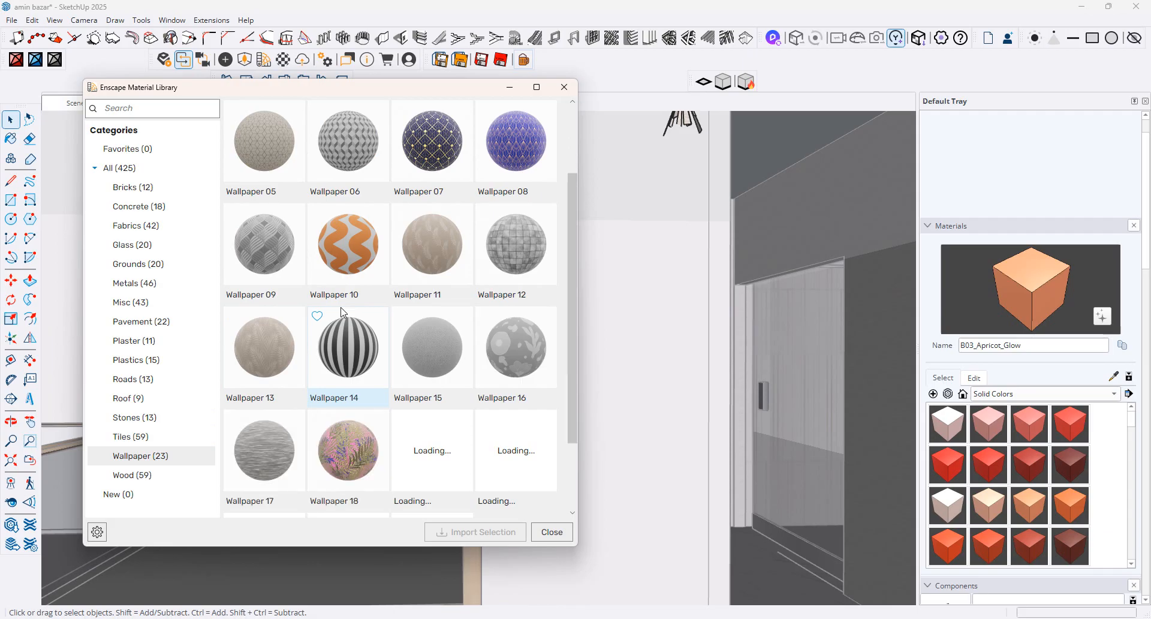
scroll(344, 314, "down", 2)
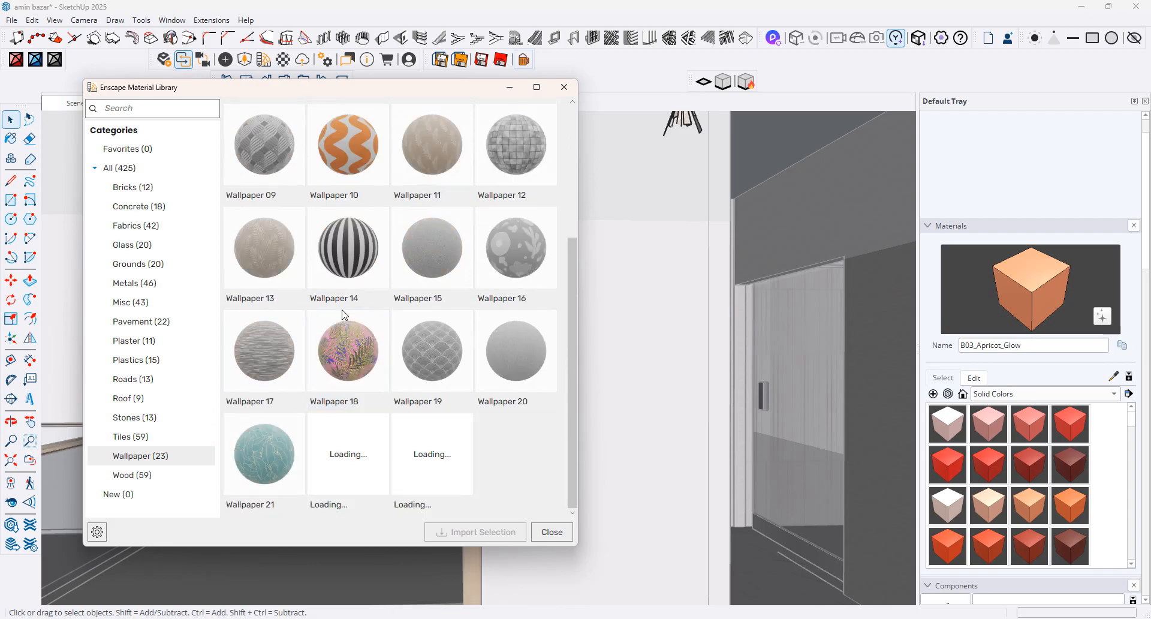
scroll(343, 314, "up", 3)
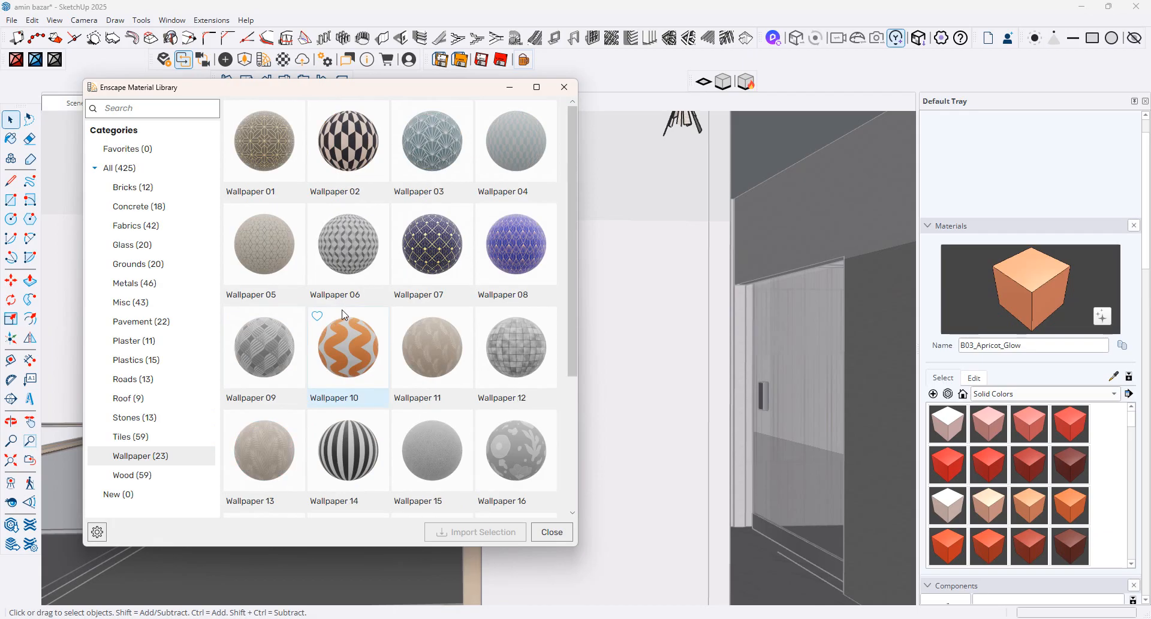
scroll(344, 314, "down", 2)
scroll(343, 314, "up", 1)
left_click(445, 359)
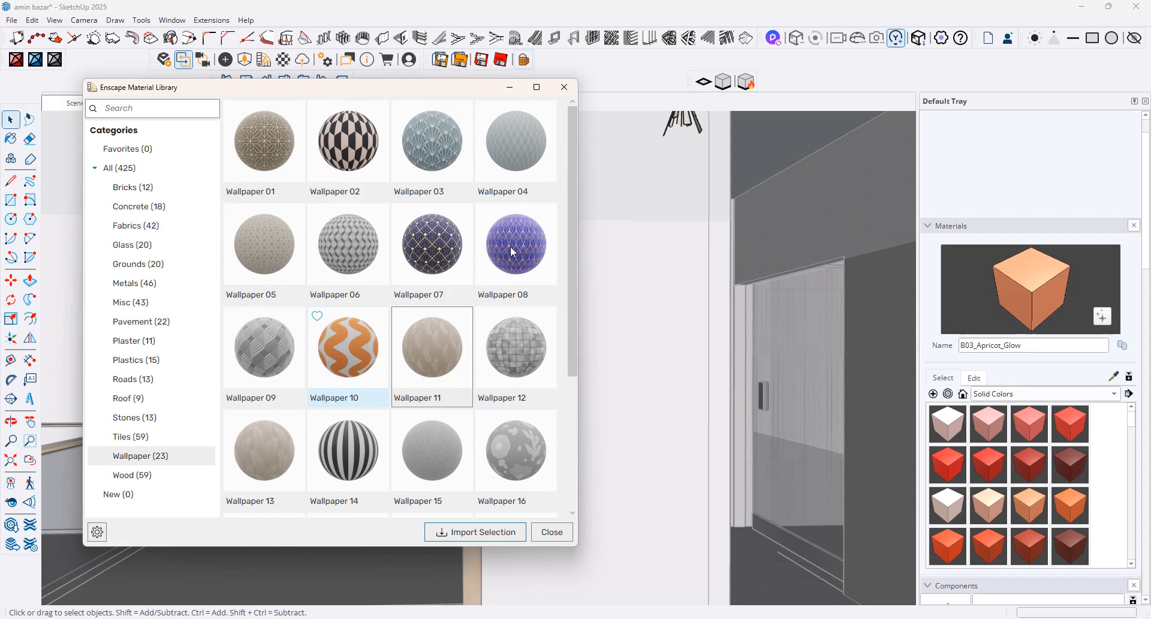
scroll(489, 405, "down", 2)
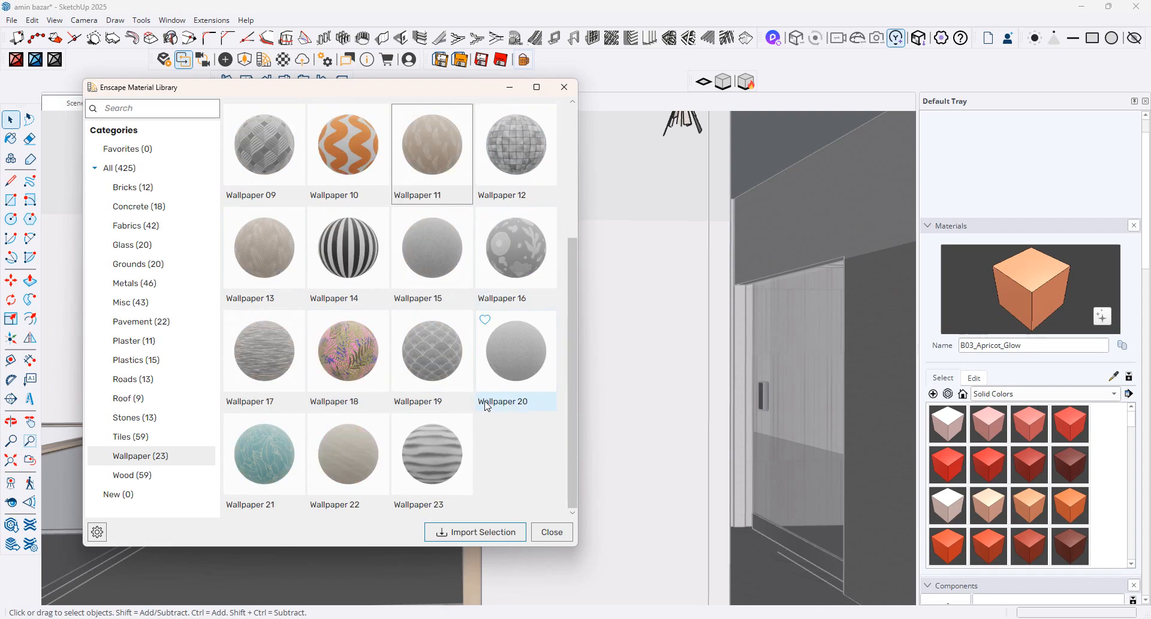
scroll(489, 402, "up", 2)
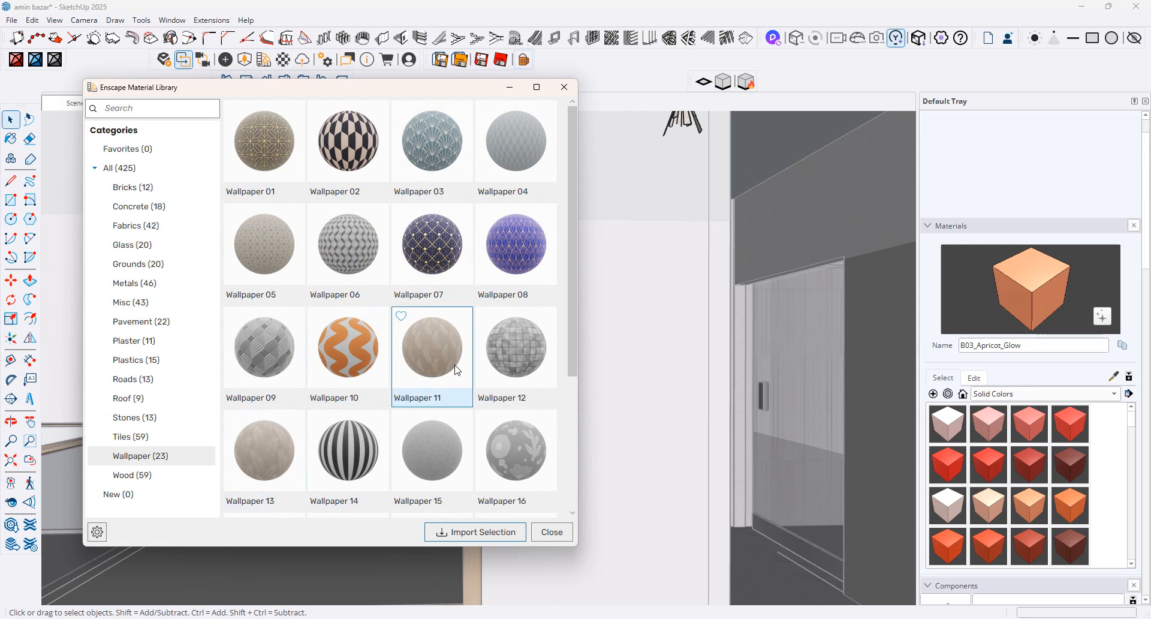
left_click(376, 356)
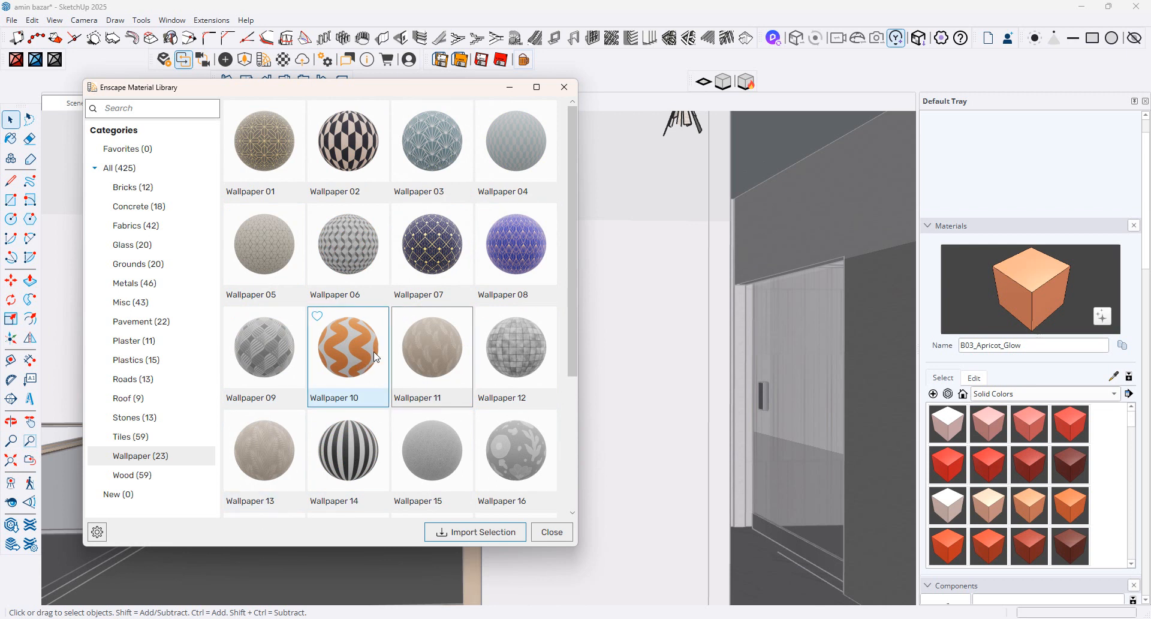
left_click(440, 355)
left_click(337, 351)
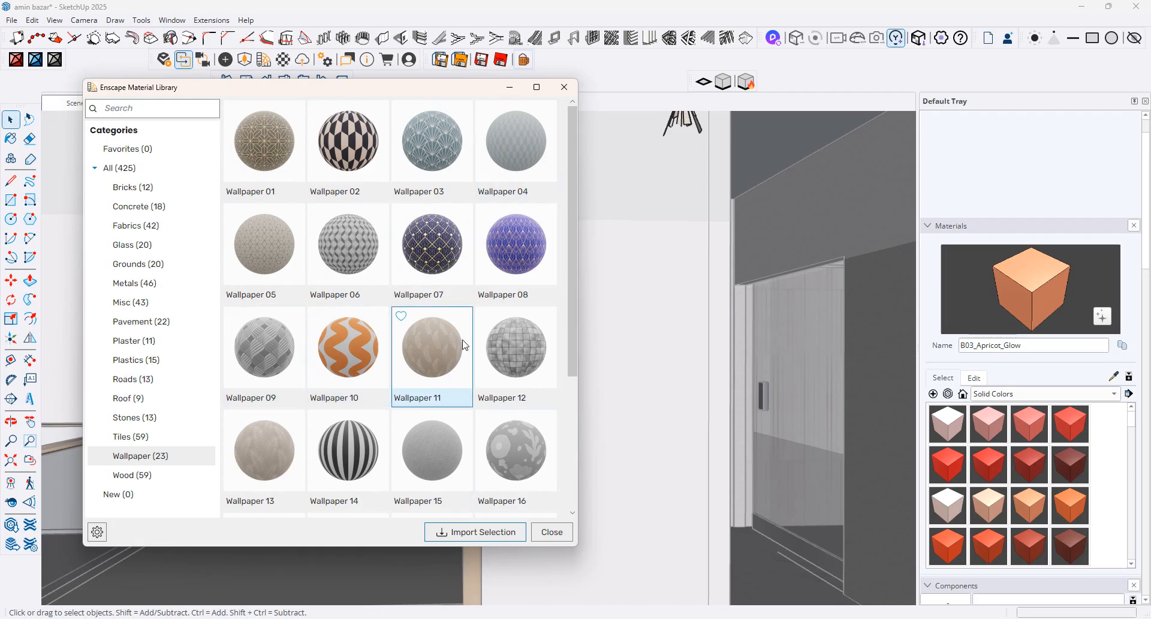
scroll(496, 375, "down", 5)
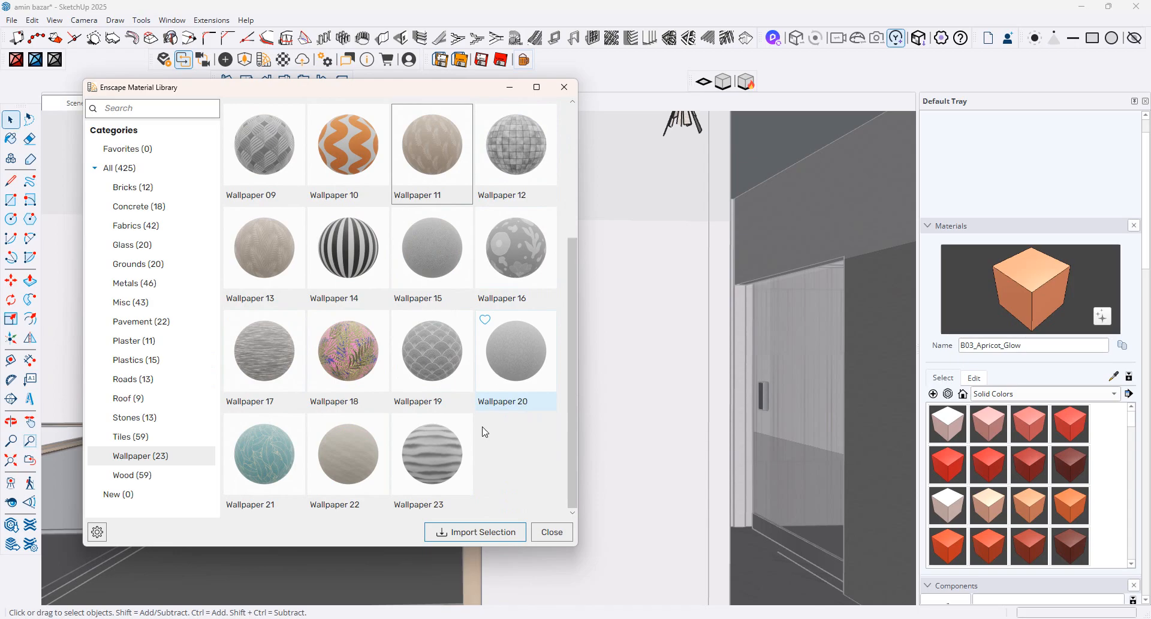
scroll(391, 364, "up", 2)
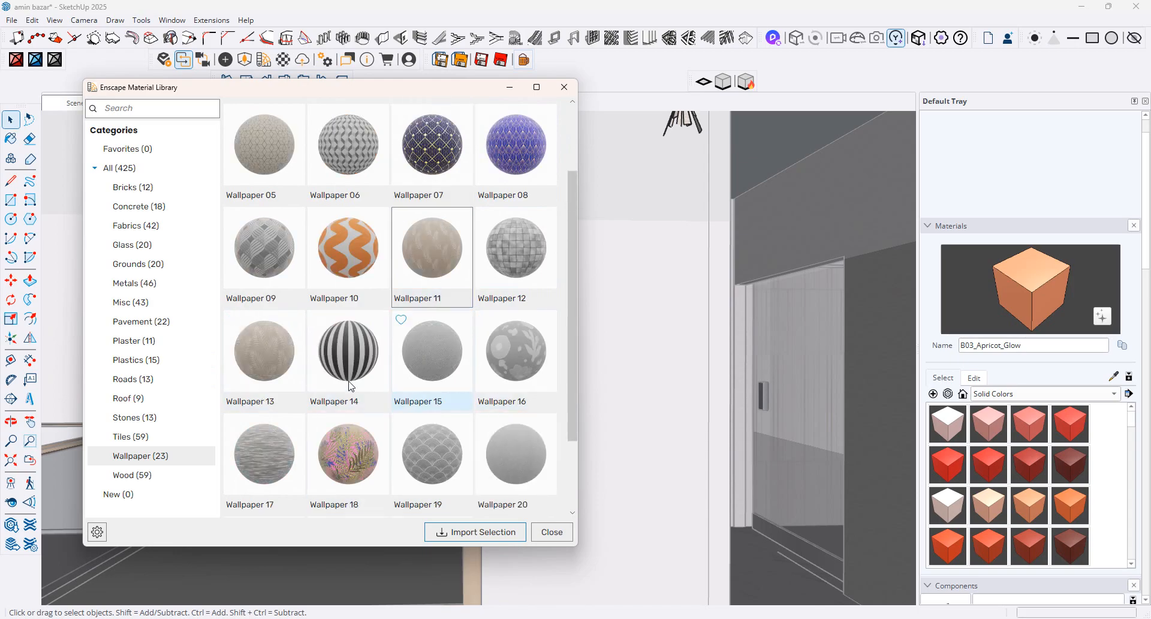
- Import Wallpaper 13 from the Enscape Material Library into the model and close the library
left_click(275, 362)
left_click(500, 538)
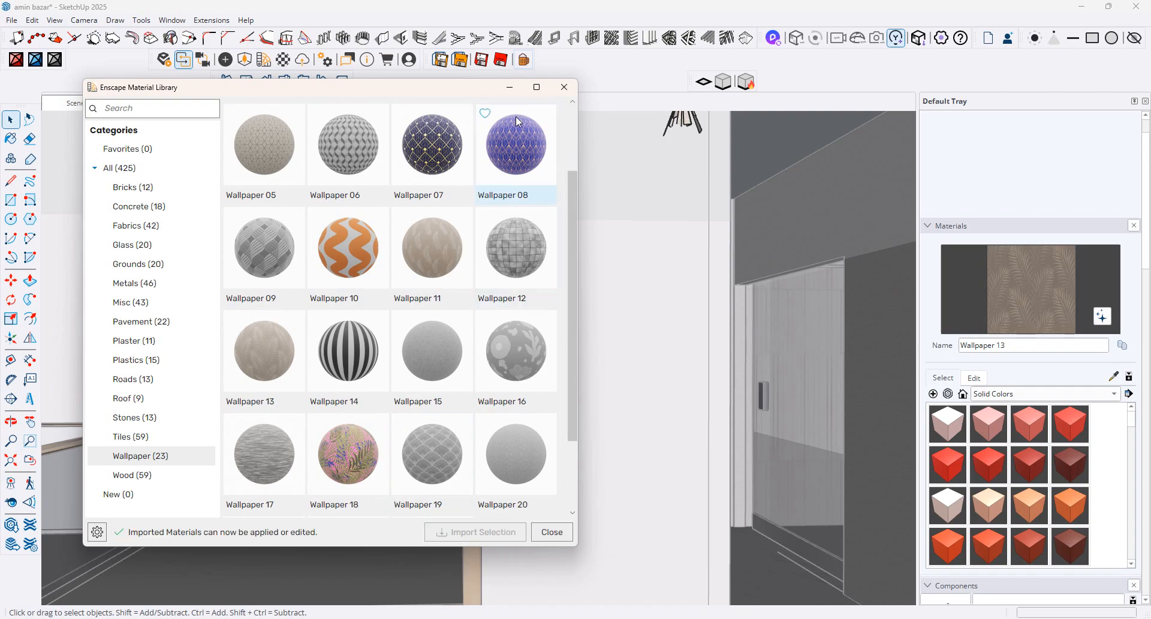
left_click(551, 532)
left_click(1005, 327)
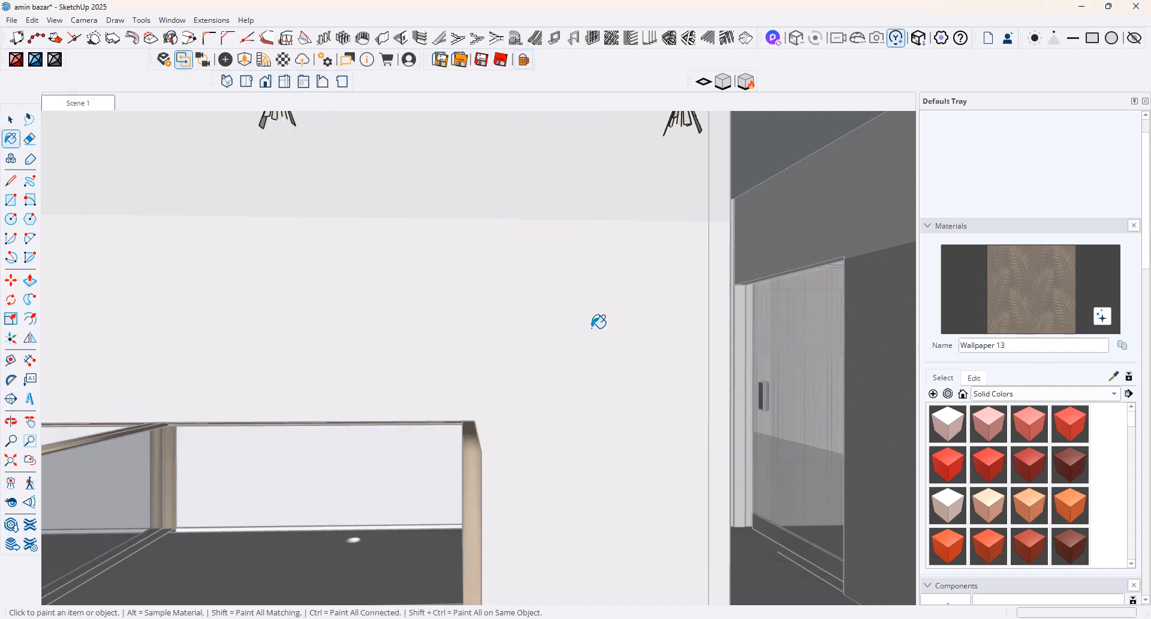
left_click(10, 119)
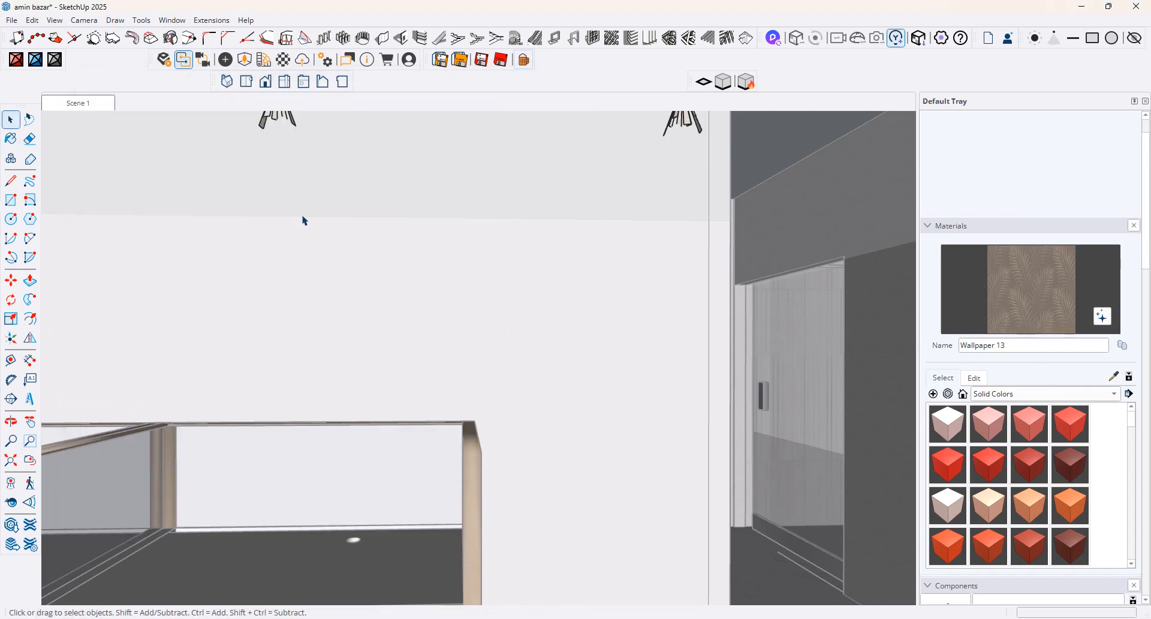
- Bring the plain wall behind the glass-partitioned workstations into view inside the office
middle_click_drag(302, 221, 344, 326)
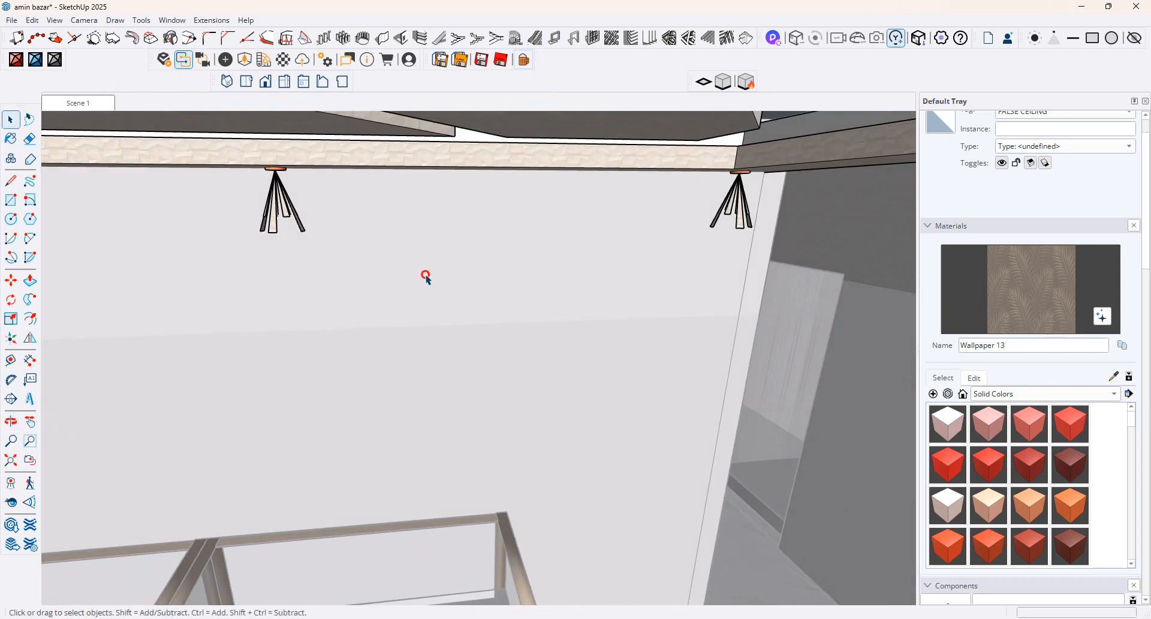
middle_click_drag(426, 277, 567, 501)
scroll(567, 501, "down", 5)
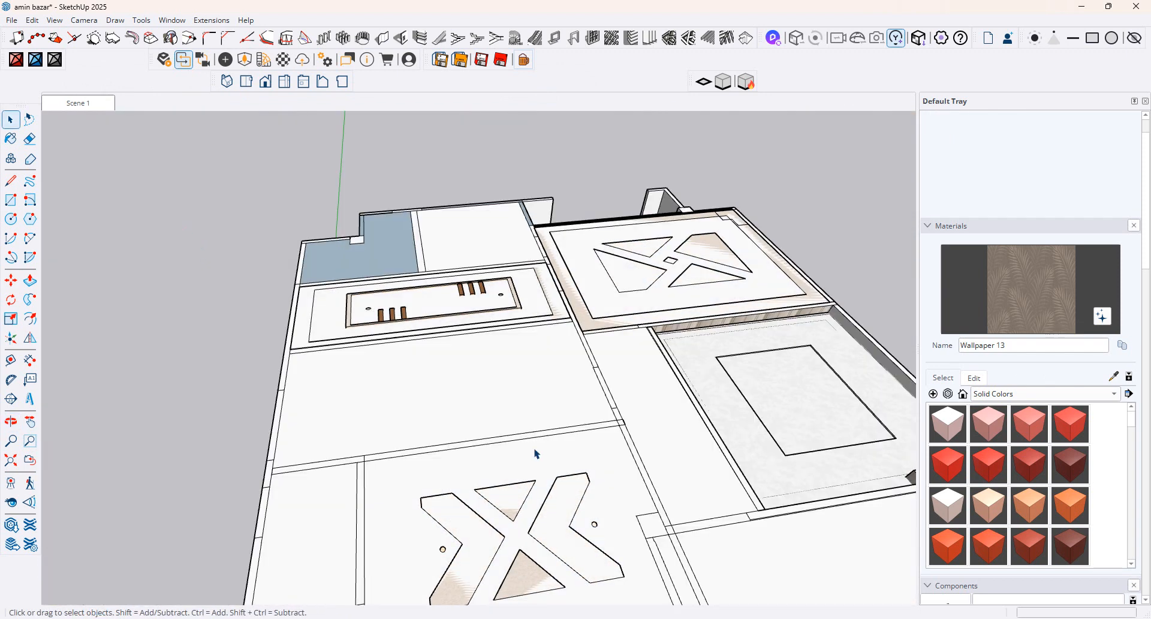
middle_click_drag(534, 457, 1121, 444)
key("space")
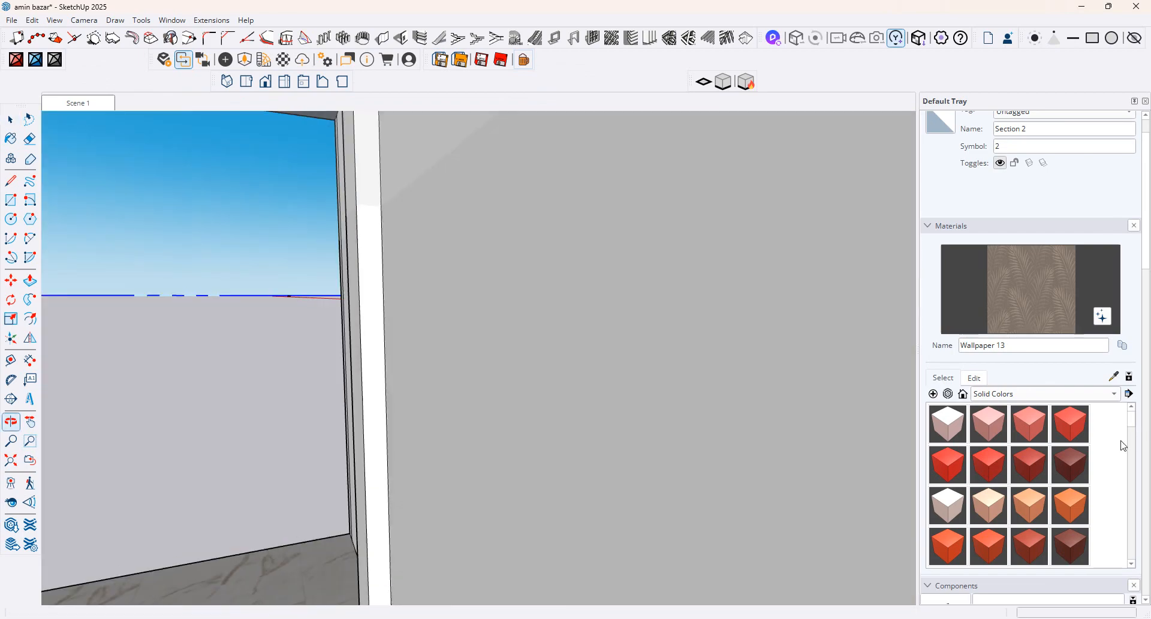
left_click(10, 501)
left_click_drag(457, 417, 54, 52)
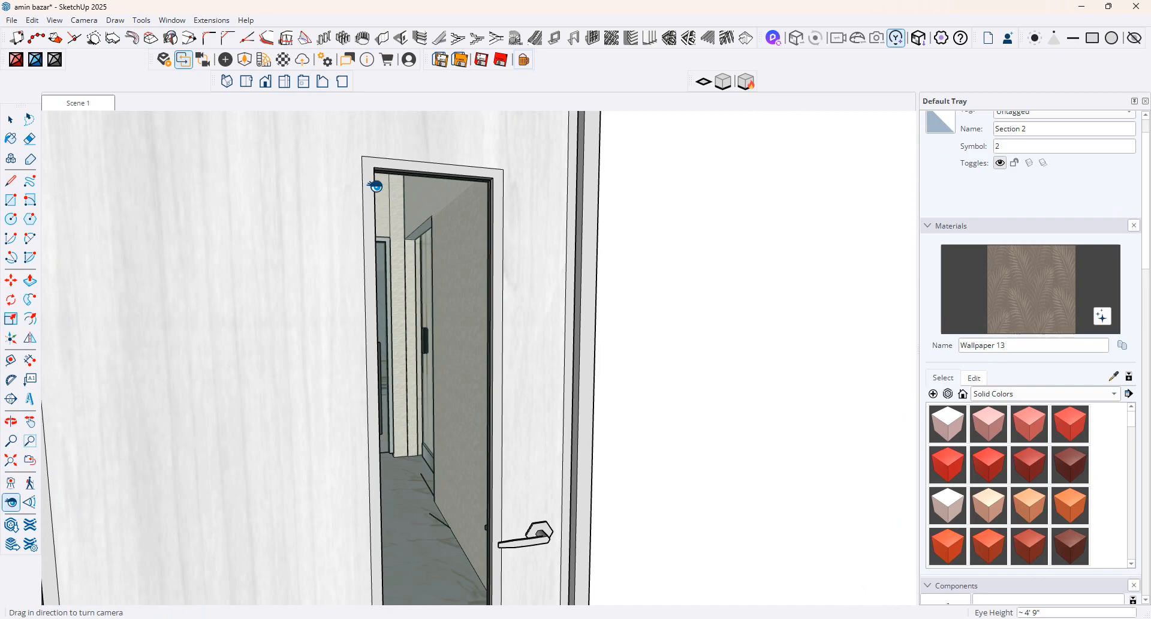
left_click_drag(377, 187, 214, 238)
middle_click_drag(576, 334, 924, 311)
left_click_drag(438, 318, 197, 309)
left_click_drag(491, 276, 534, 246)
- Paint the wall behind the workstations and the narrow strip beside it with Wallpaper 13
left_click(18, 125)
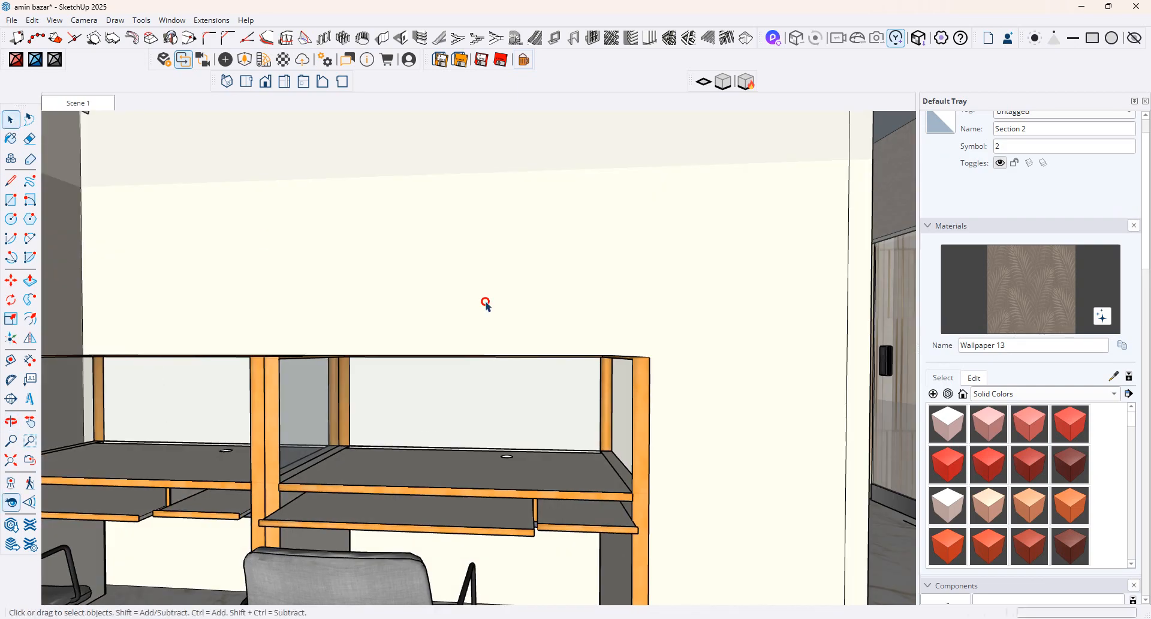
left_click(486, 306)
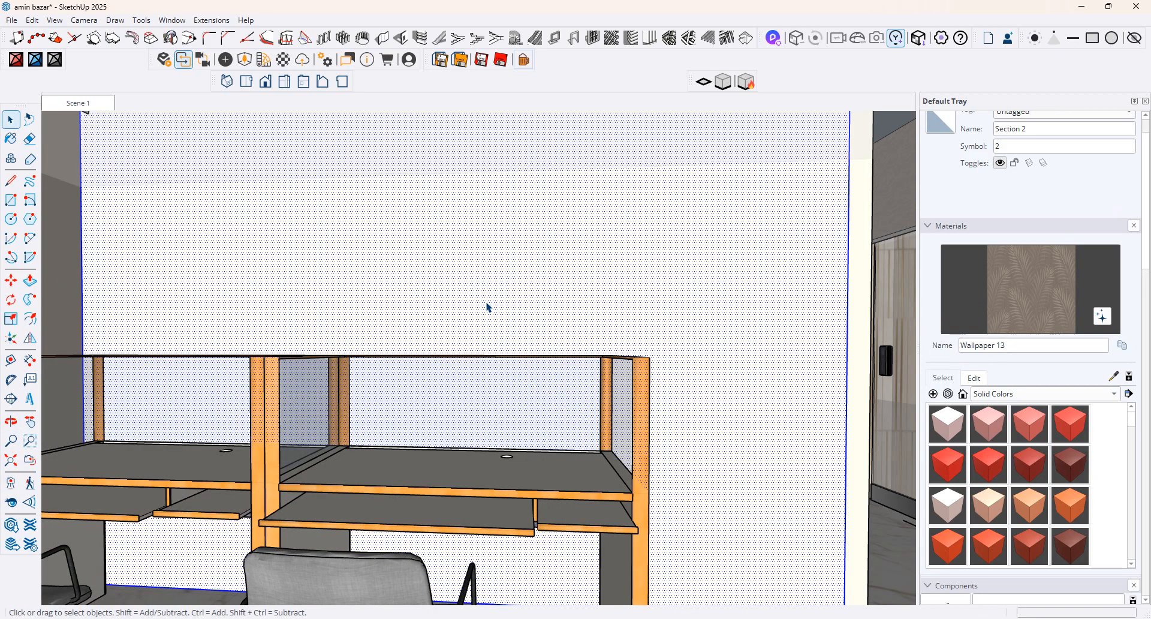
left_click(1002, 324)
left_click(761, 277)
left_click(867, 308)
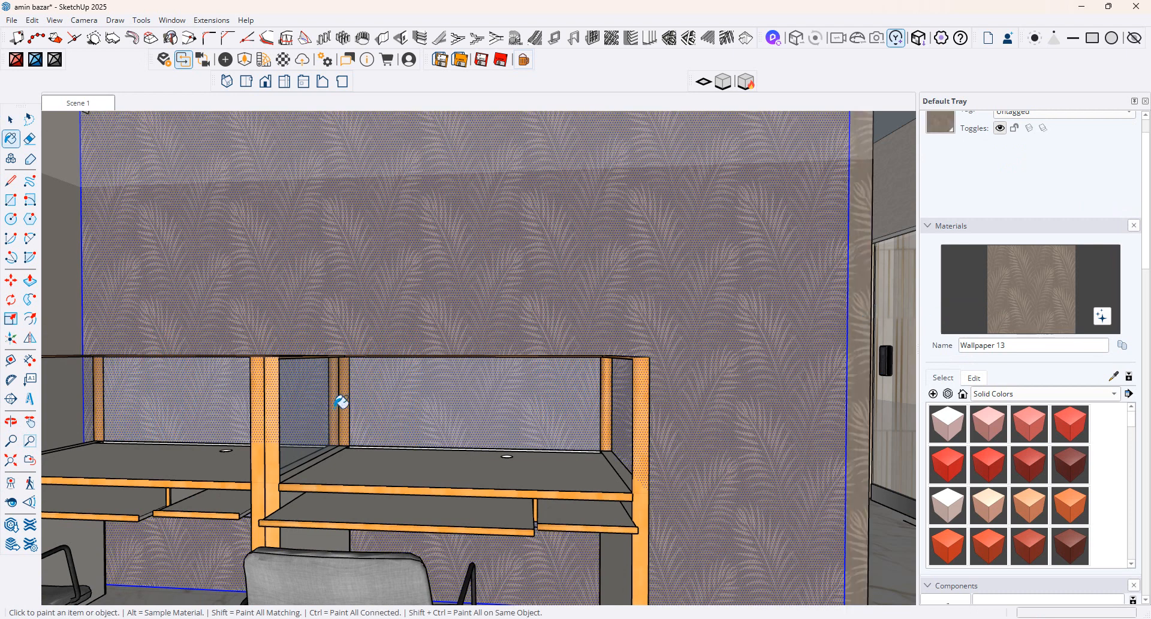
- Edit the Wallpaper 13 material's color, setting its lightness to 91 and its saturation to 31
left_click(11, 502)
left_click_drag(514, 304, 404, 342)
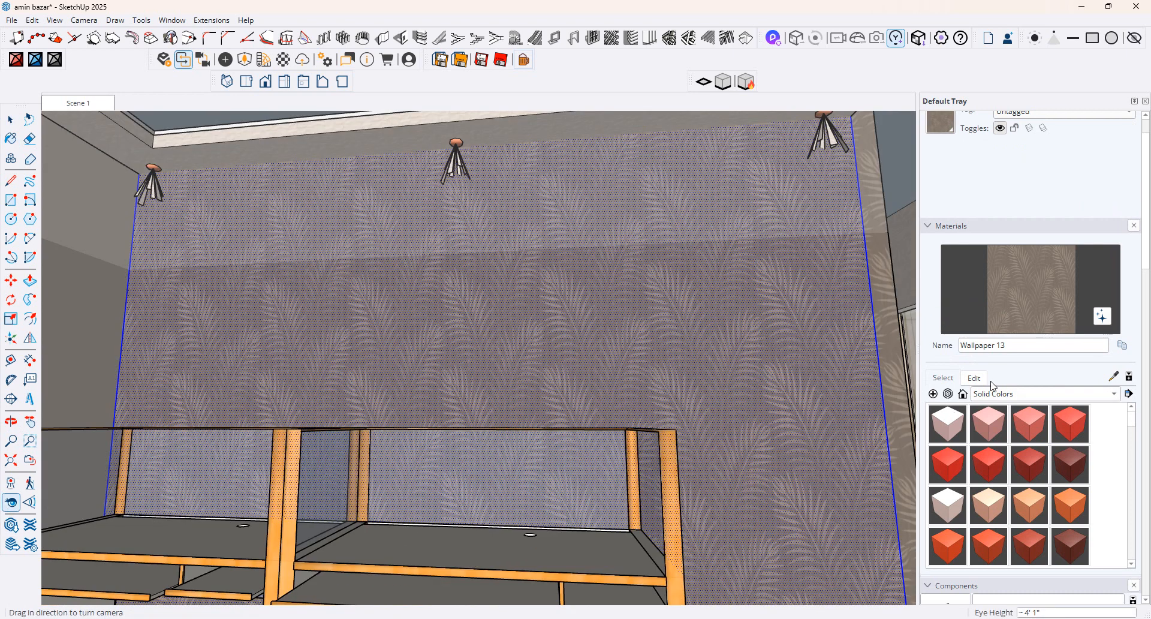
left_click(976, 378)
left_click_drag(1016, 473, 1036, 475)
left_click(10, 120)
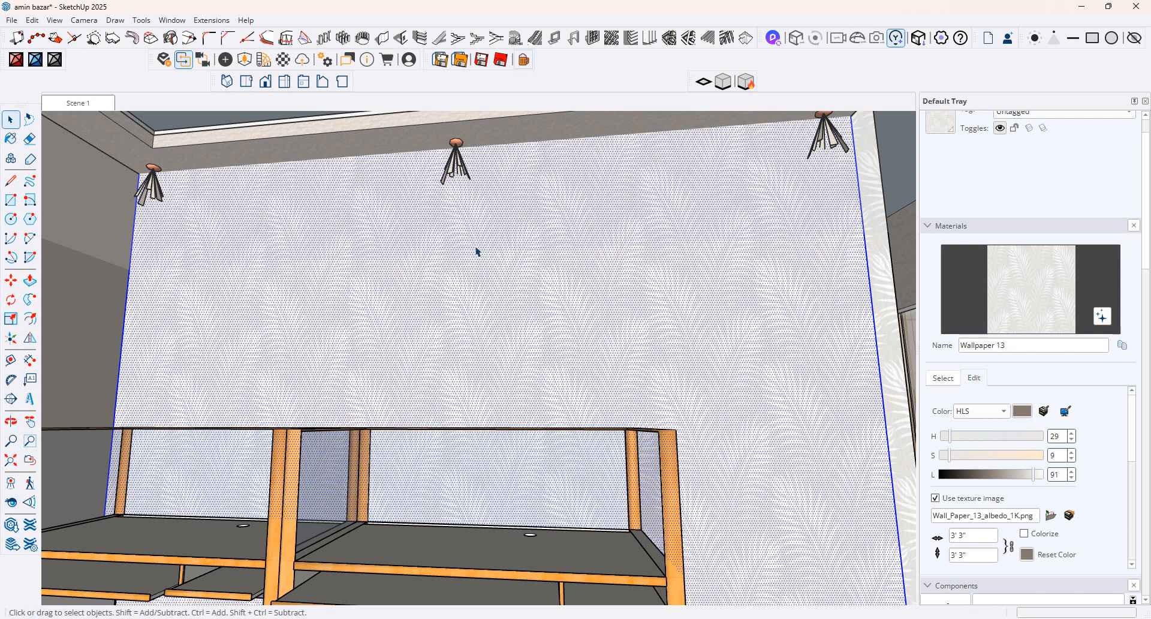
middle_click_drag(535, 290, 524, 316)
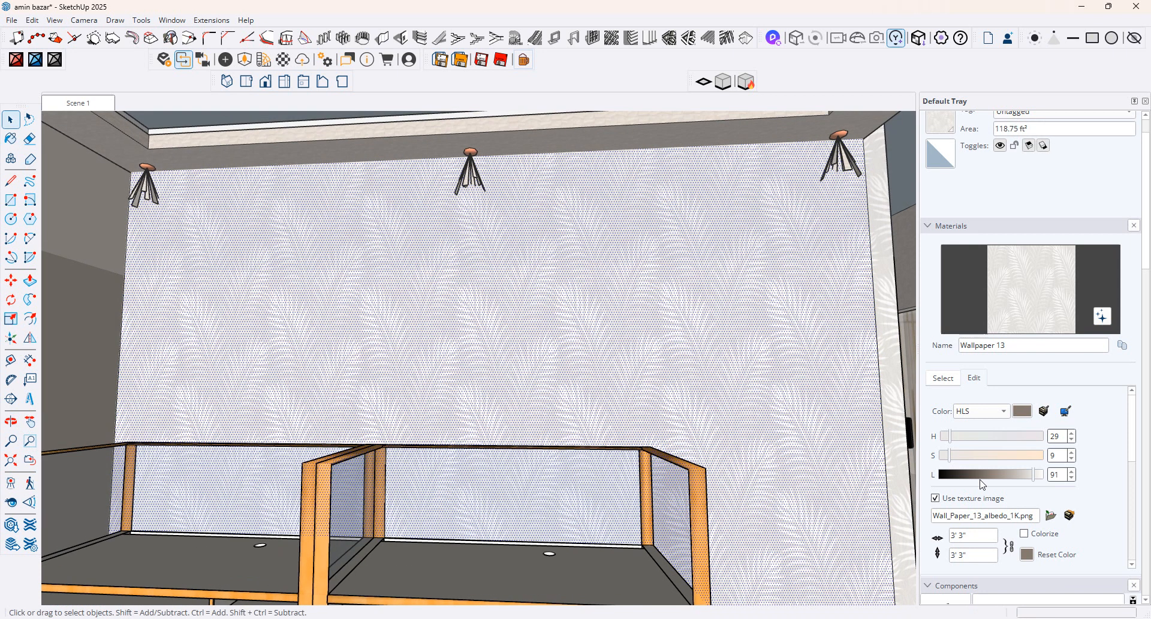
left_click(970, 456)
middle_click_drag(335, 359, 340, 368)
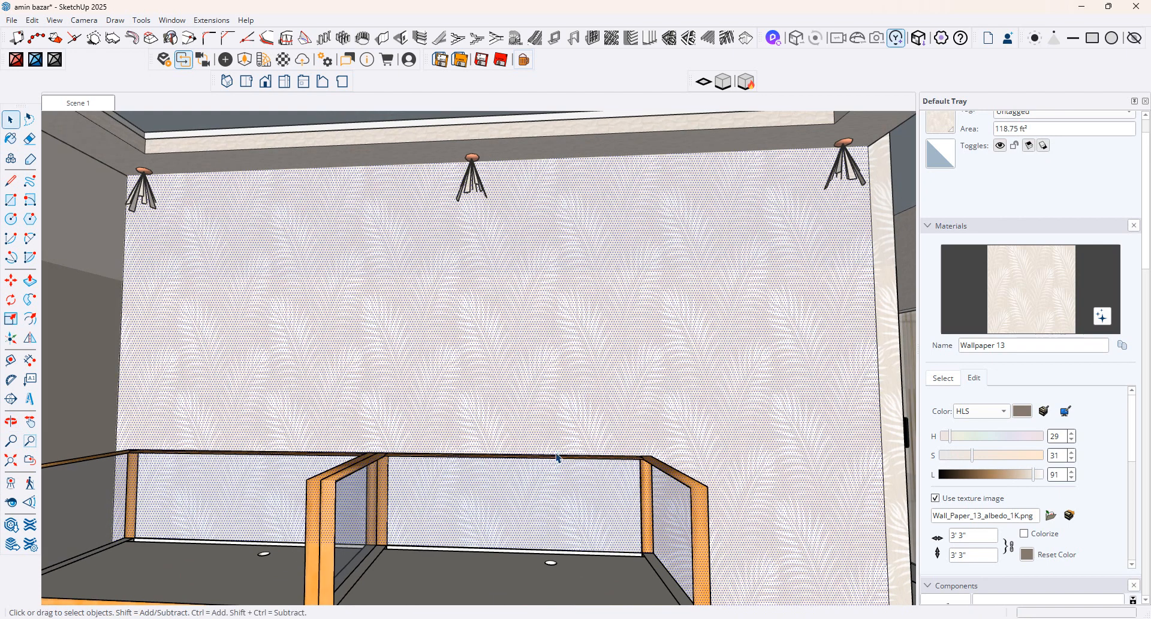
- Turn the view to the workstation desks and search the Enscape Asset Library for "laptop"
left_click(11, 501)
left_click_drag(385, 324, 444, 348)
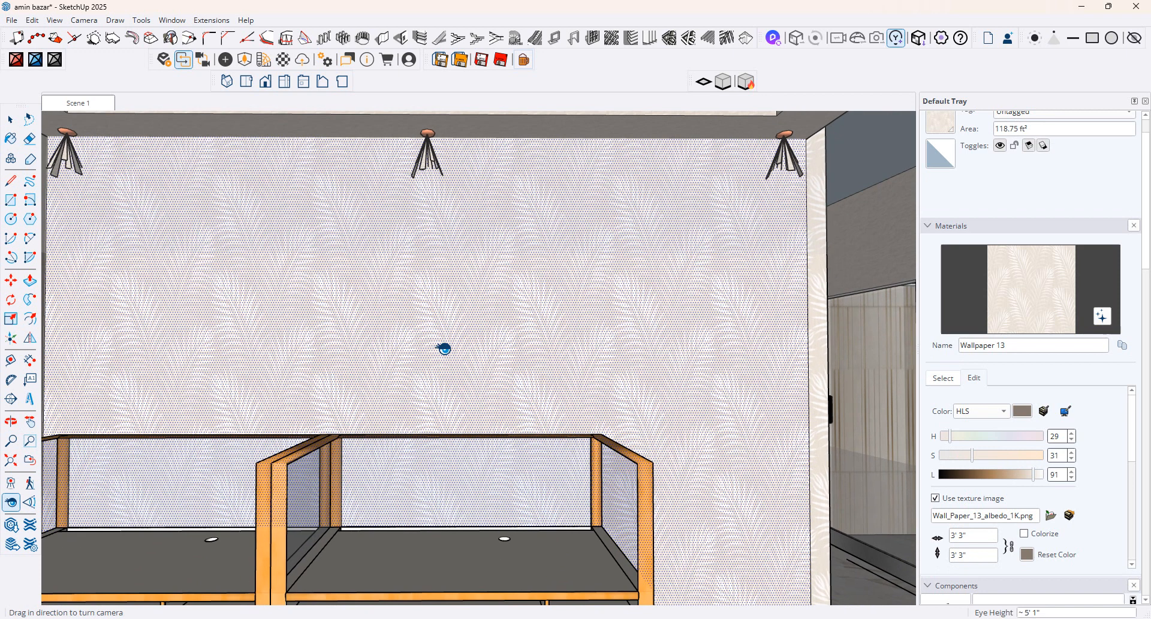
left_click_drag(201, 416, 58, 472)
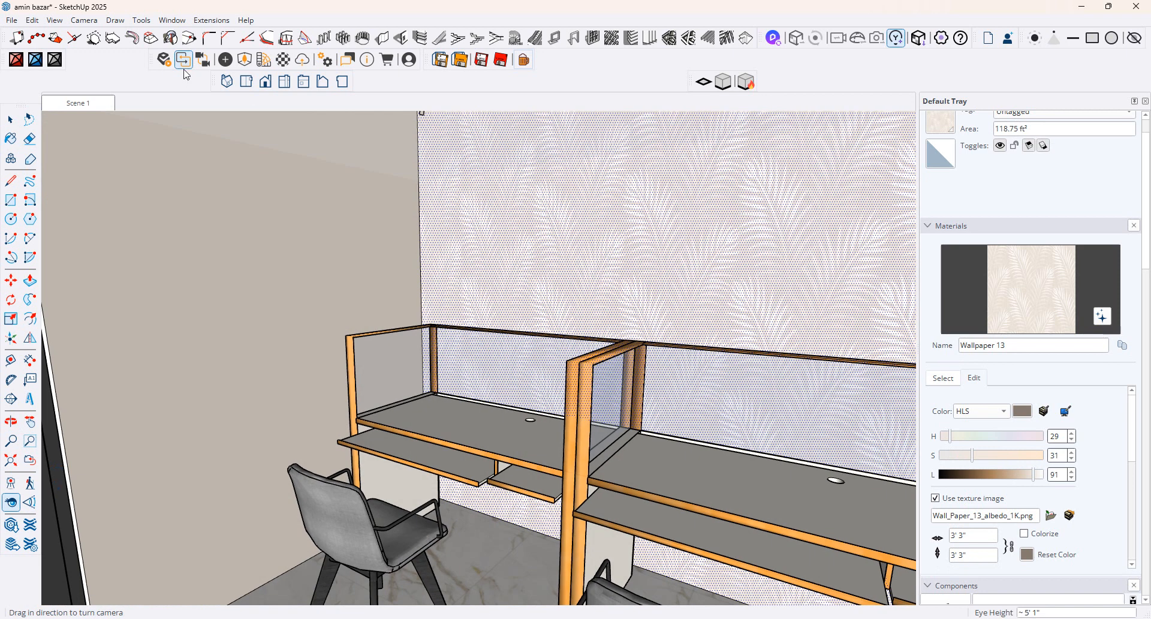
left_click(242, 63)
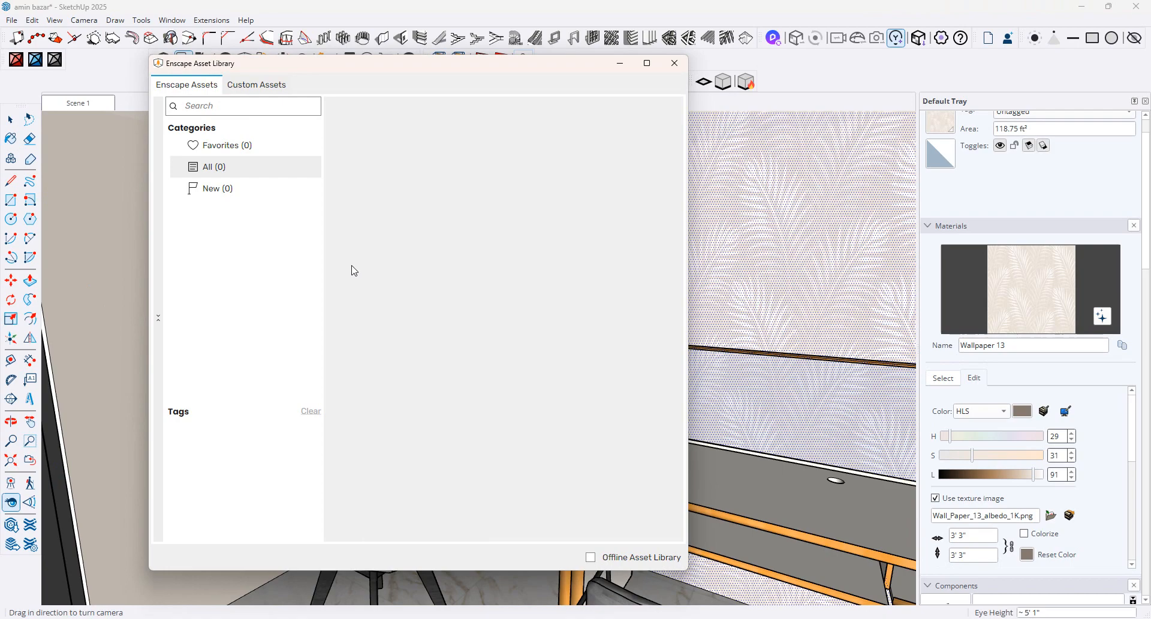
left_click(248, 104)
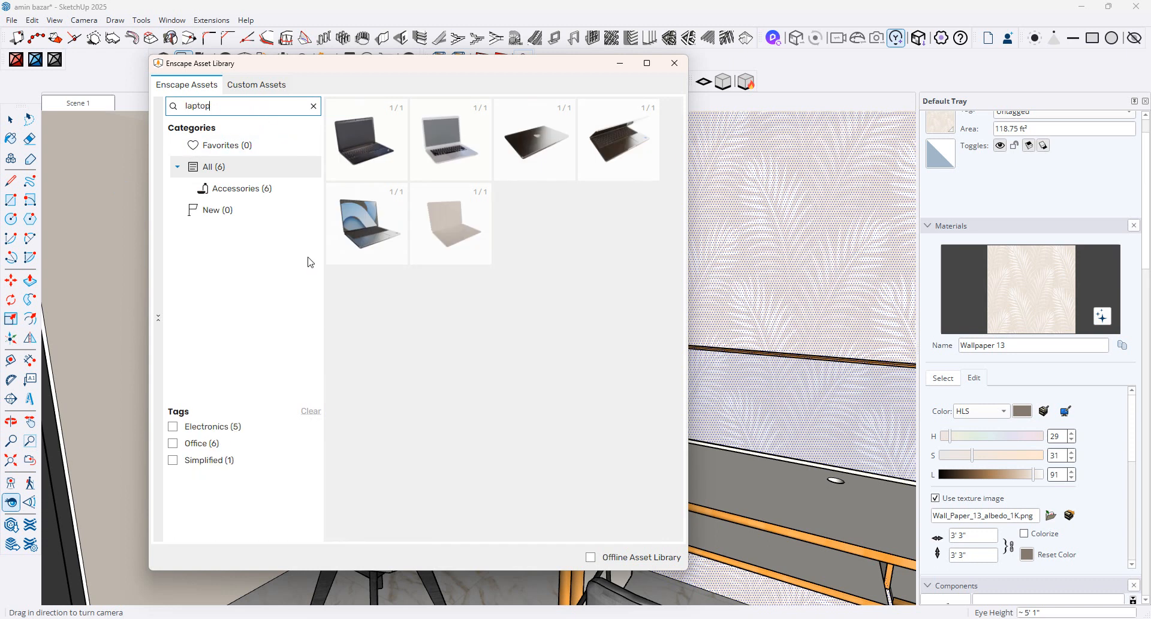
mouse_move(379, 163)
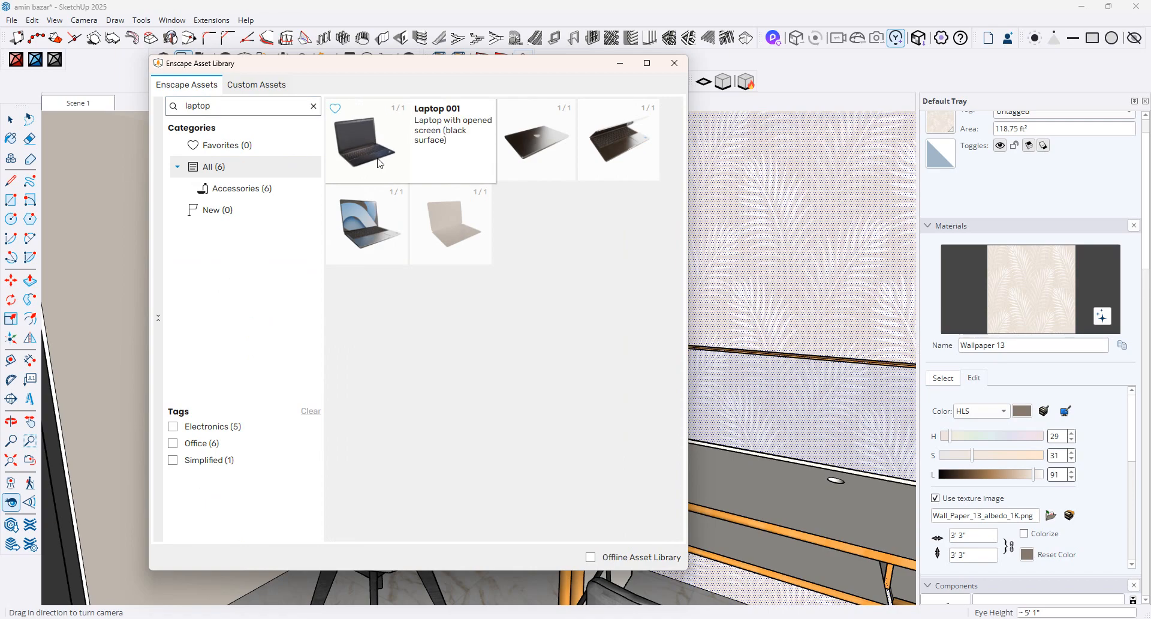
- Place the Laptop 001 asset on each of the two workstation desks, end placement and close the asset library
left_click(379, 163)
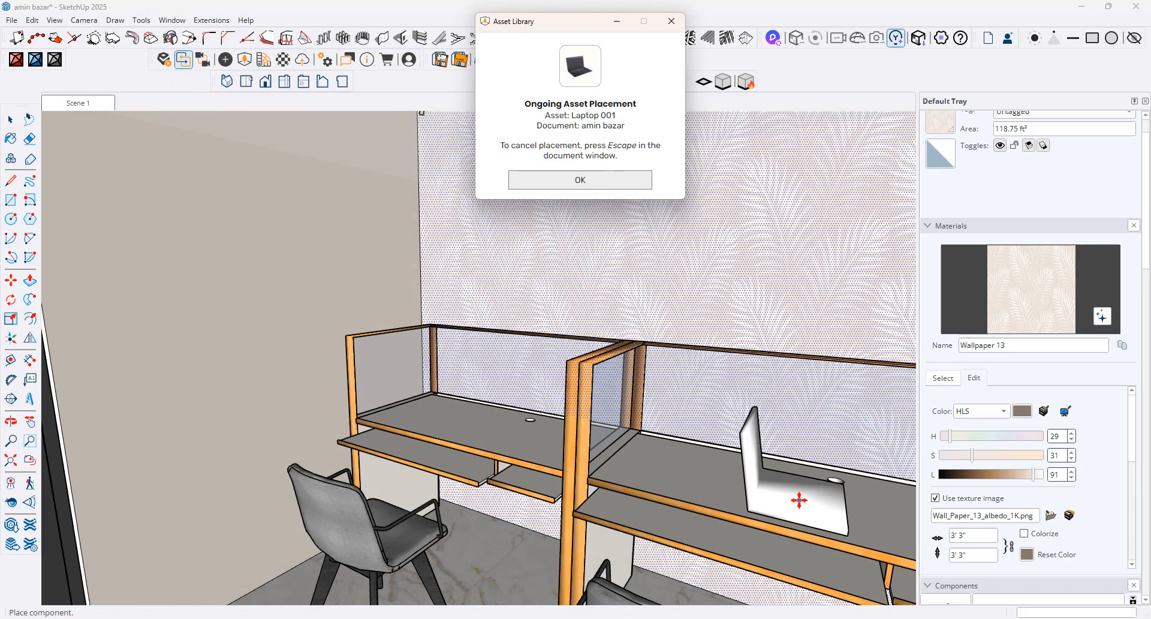
left_click(473, 412)
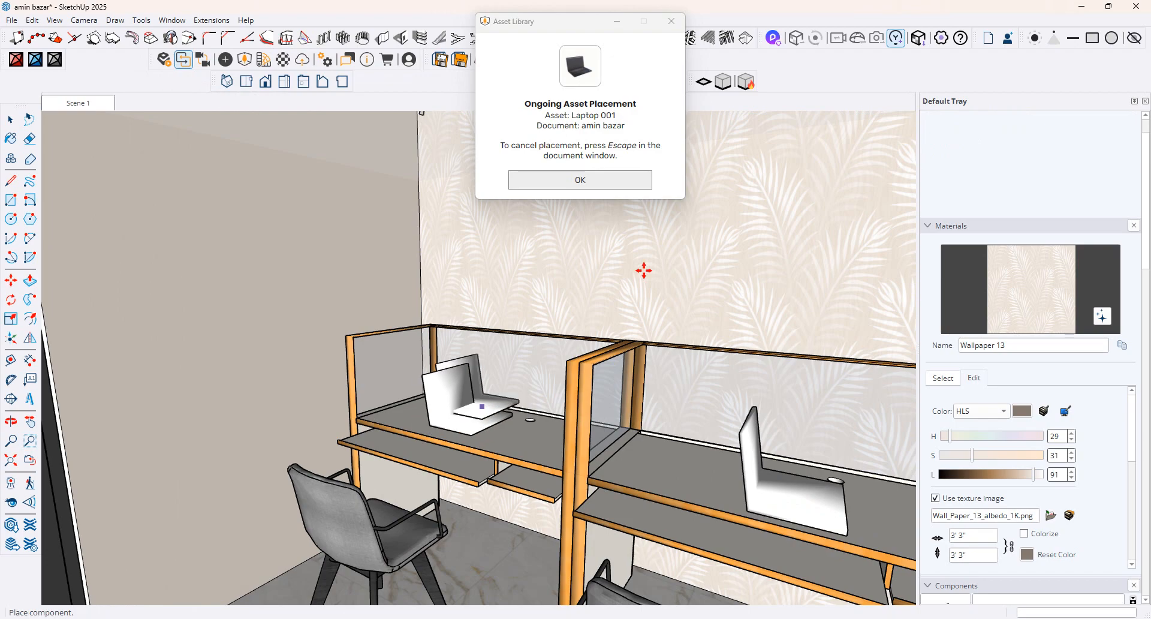
left_click(599, 180)
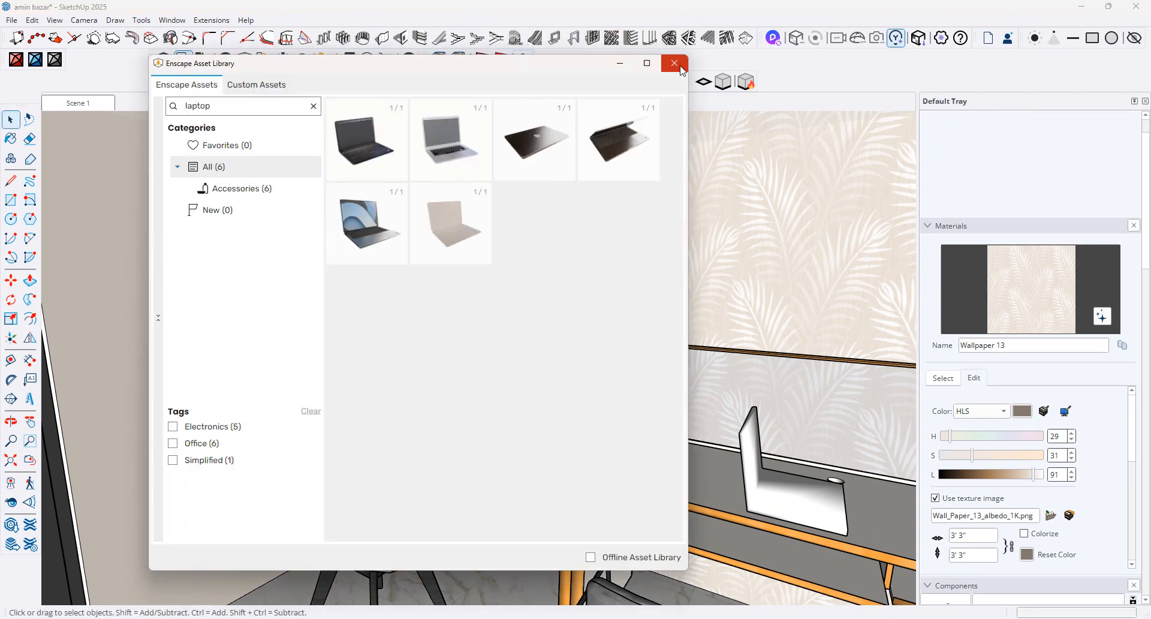
left_click(681, 63)
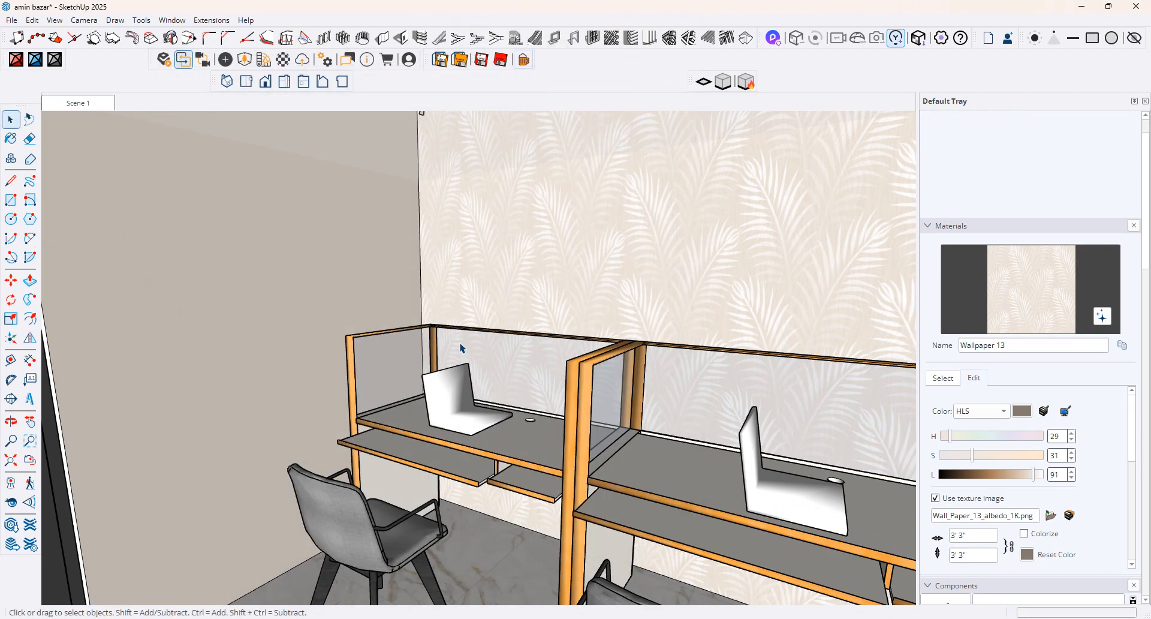
- Rotate the Laptop 001 on the corner desk so that it faces that desk's chair
left_click(467, 393)
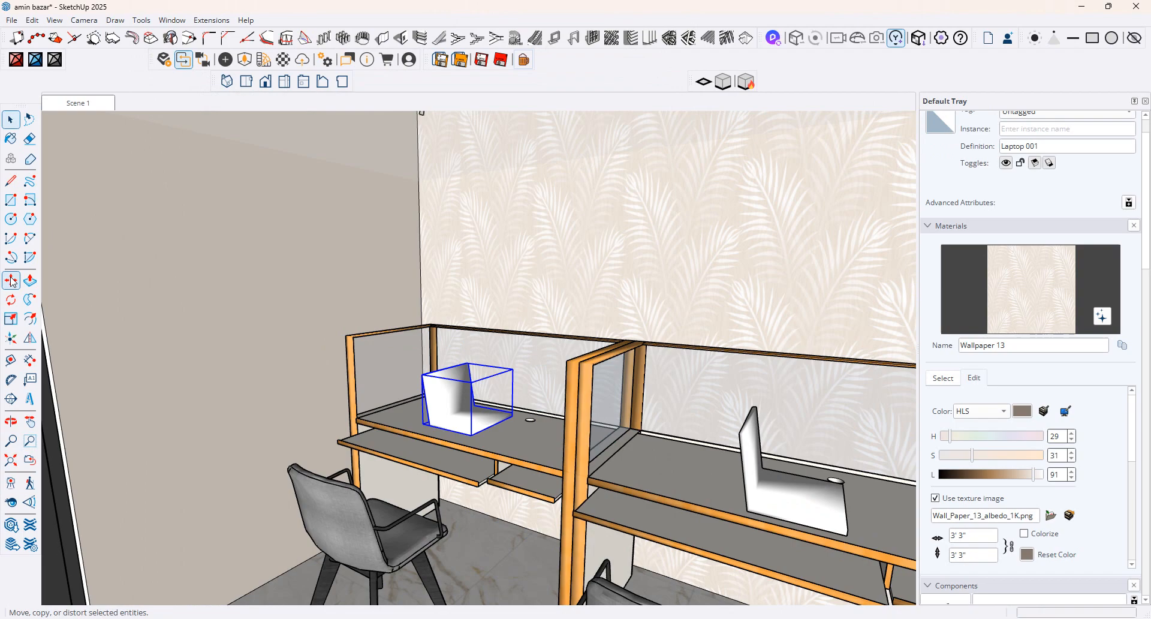
key("m")
scroll(471, 384, "up", 3)
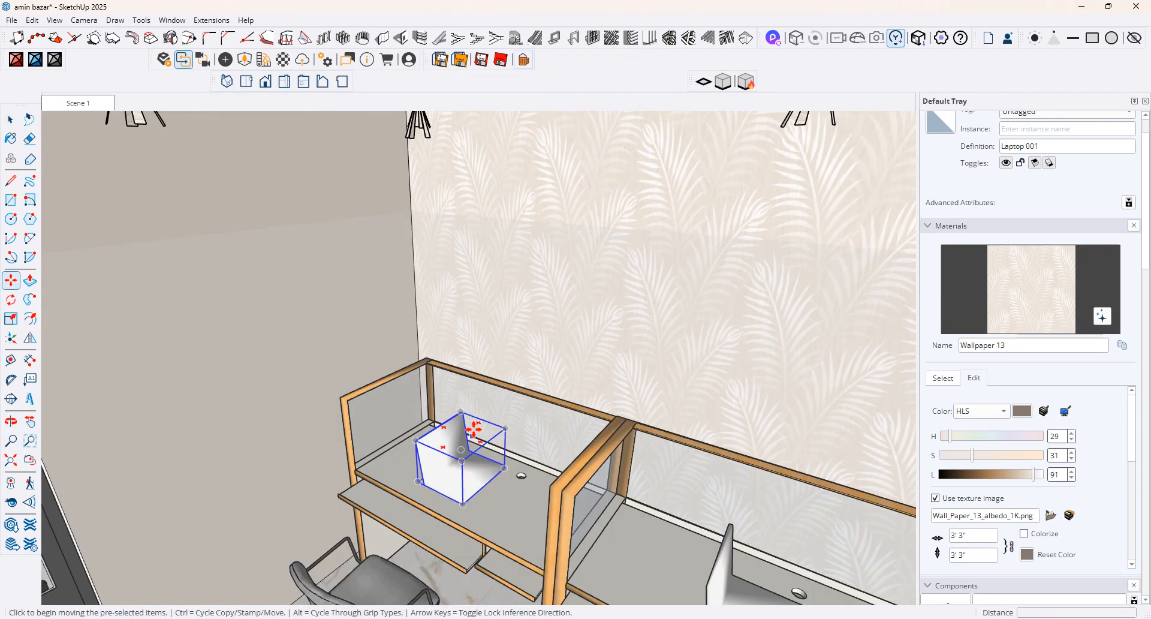
scroll(477, 424, "up", 3)
left_click(480, 419)
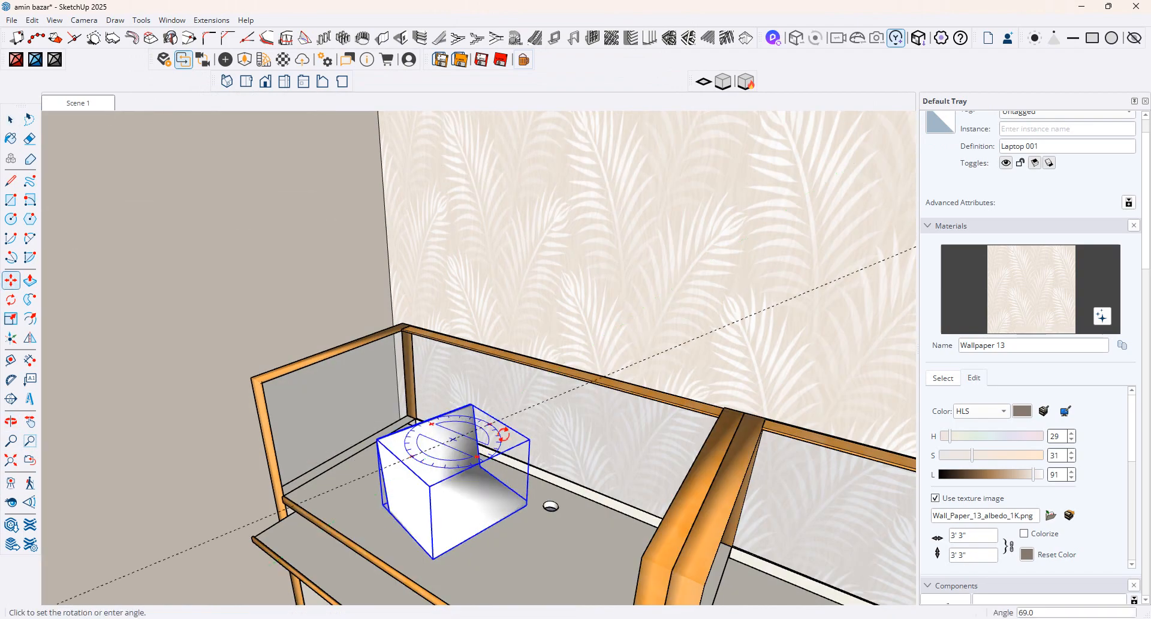
left_click(488, 452)
key("space")
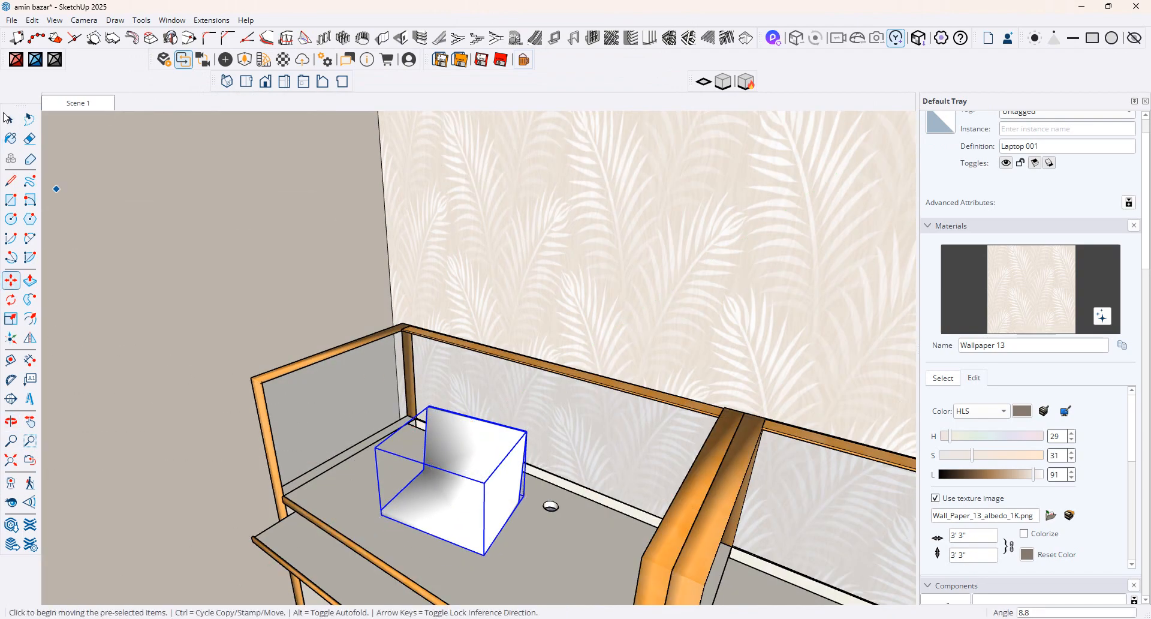
- Rotate the second Laptop 001 on the neighbouring desk so that it lines up with its workstation
middle_click_drag(664, 406, 779, 473)
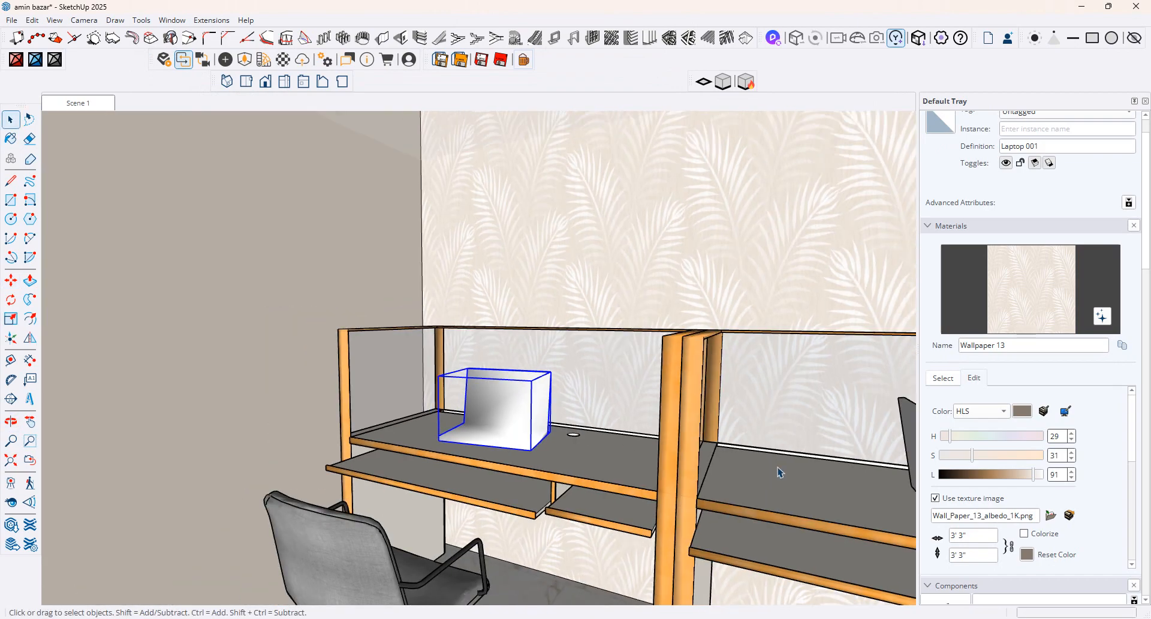
left_click(908, 419)
middle_click_drag(907, 418, 719, 428)
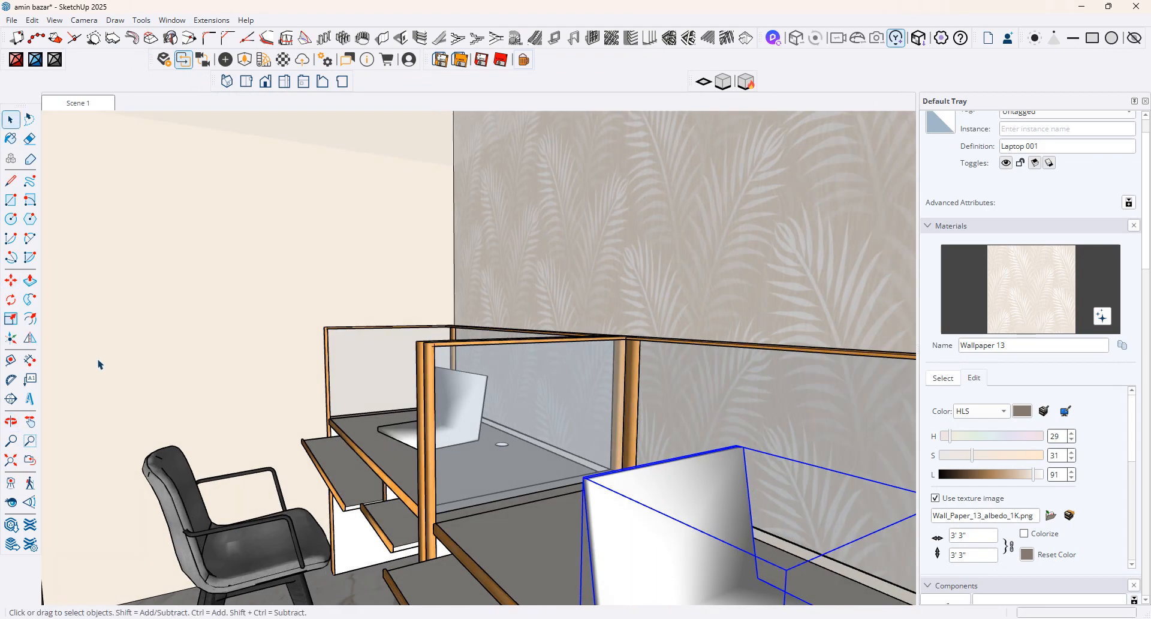
left_click(19, 287)
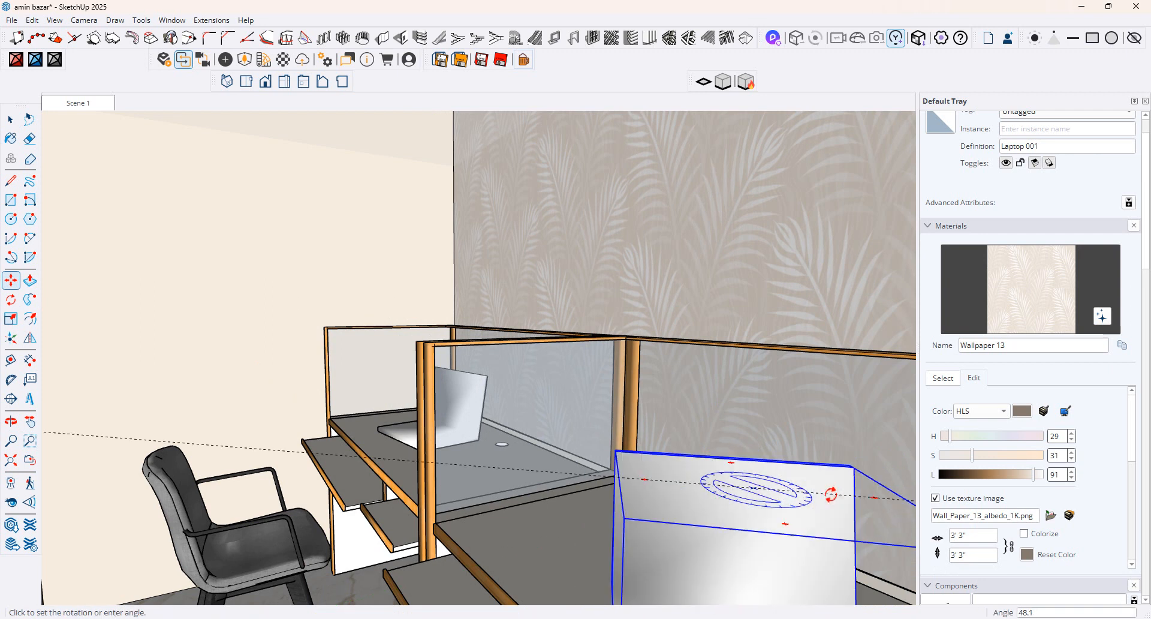
middle_click_drag(411, 398, 944, 418)
scroll(944, 418, "down", 3)
scroll(874, 430, "down", 1)
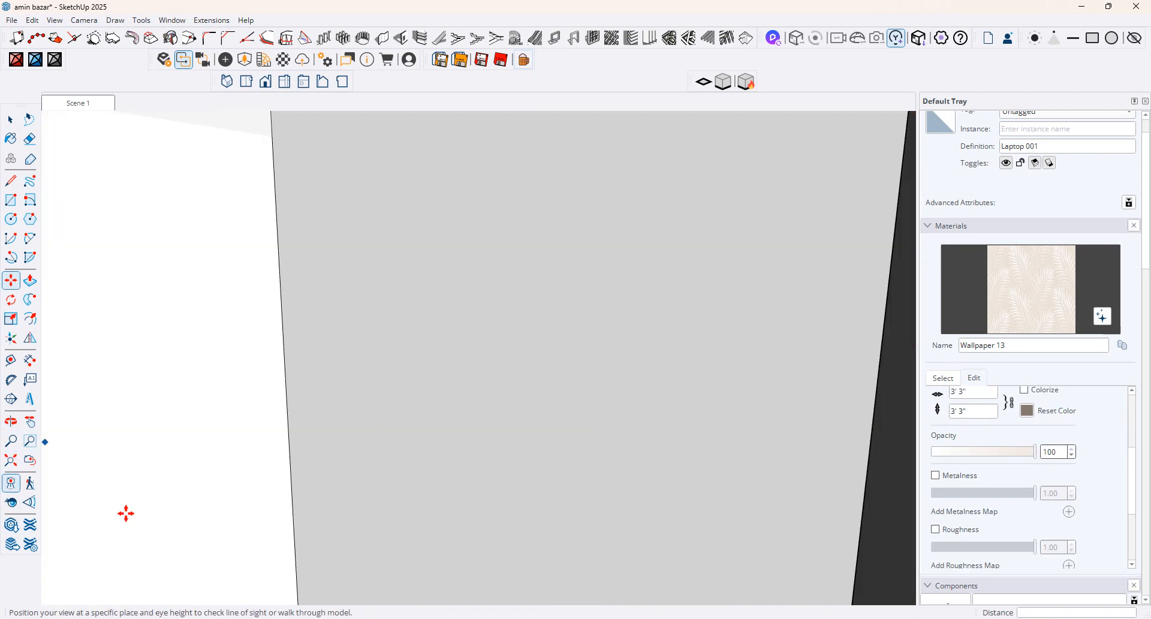
- Switch to Enscape, set the sky's horizon source to Urban and close the visual settings
left_click(792, 576)
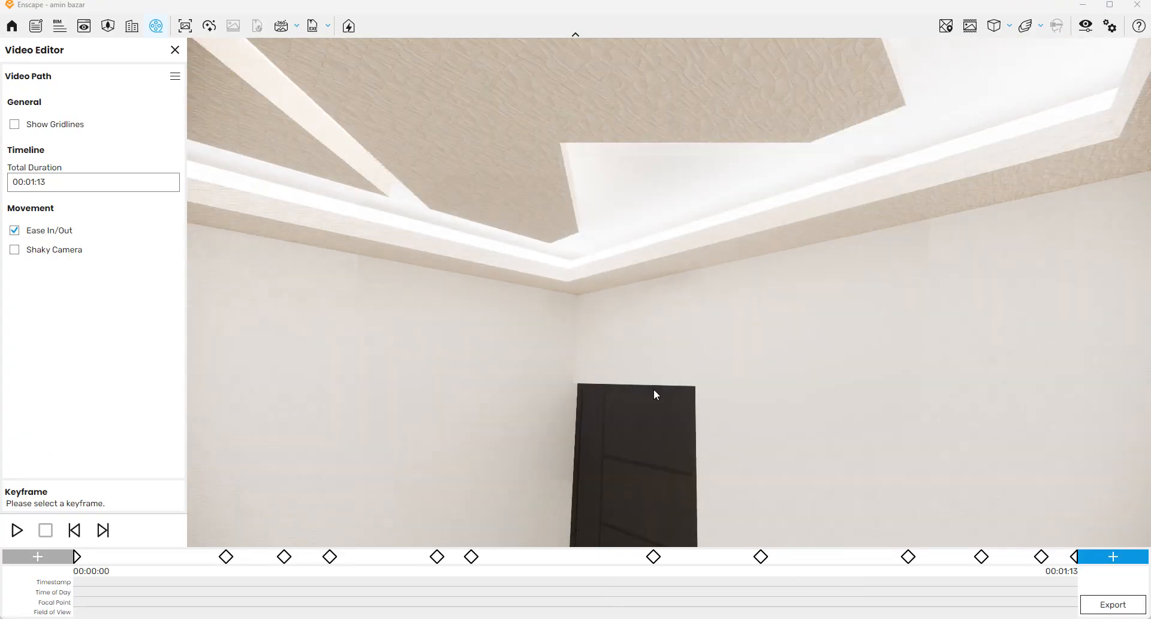
left_click_drag(588, 315, 456, 366)
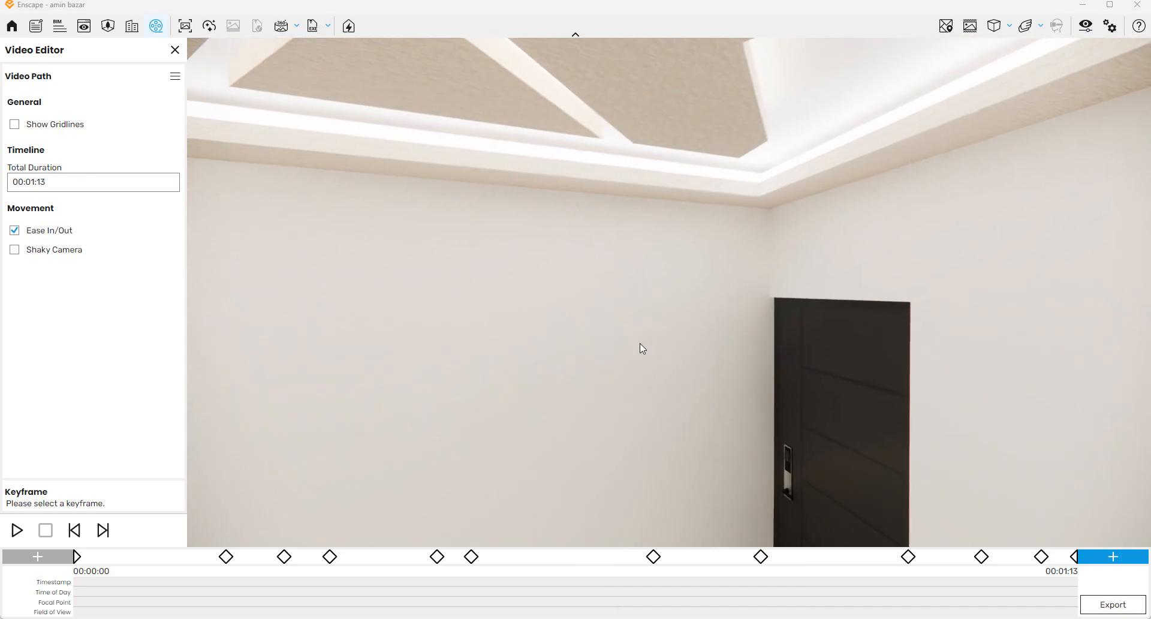
left_click_drag(870, 300, 647, 344)
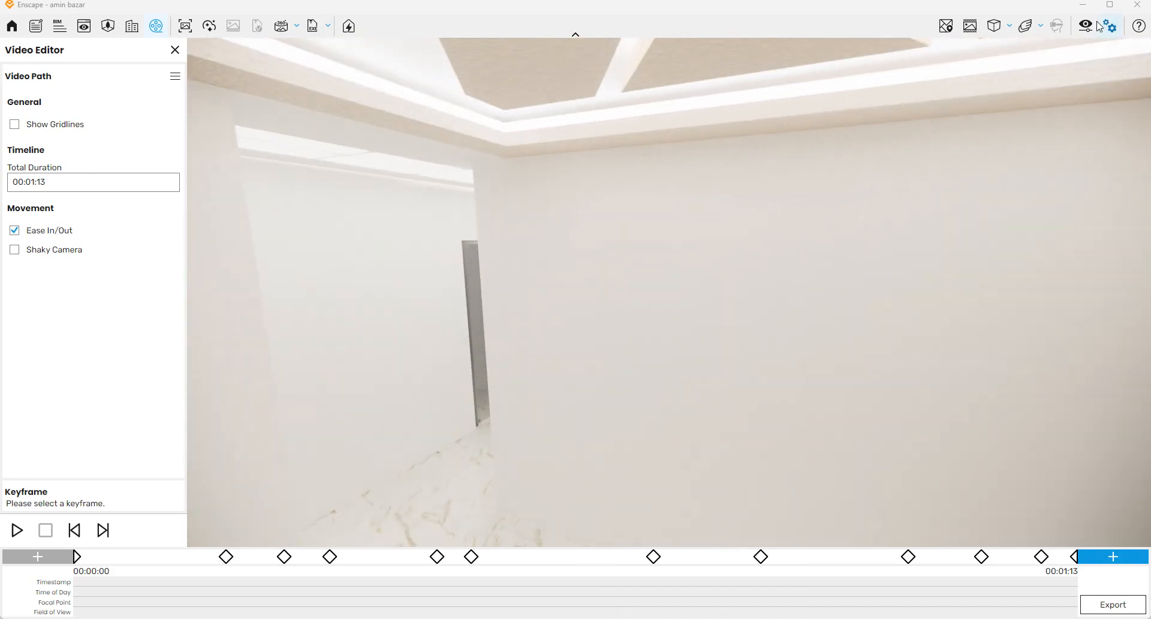
left_click(1086, 25)
left_click(554, 175)
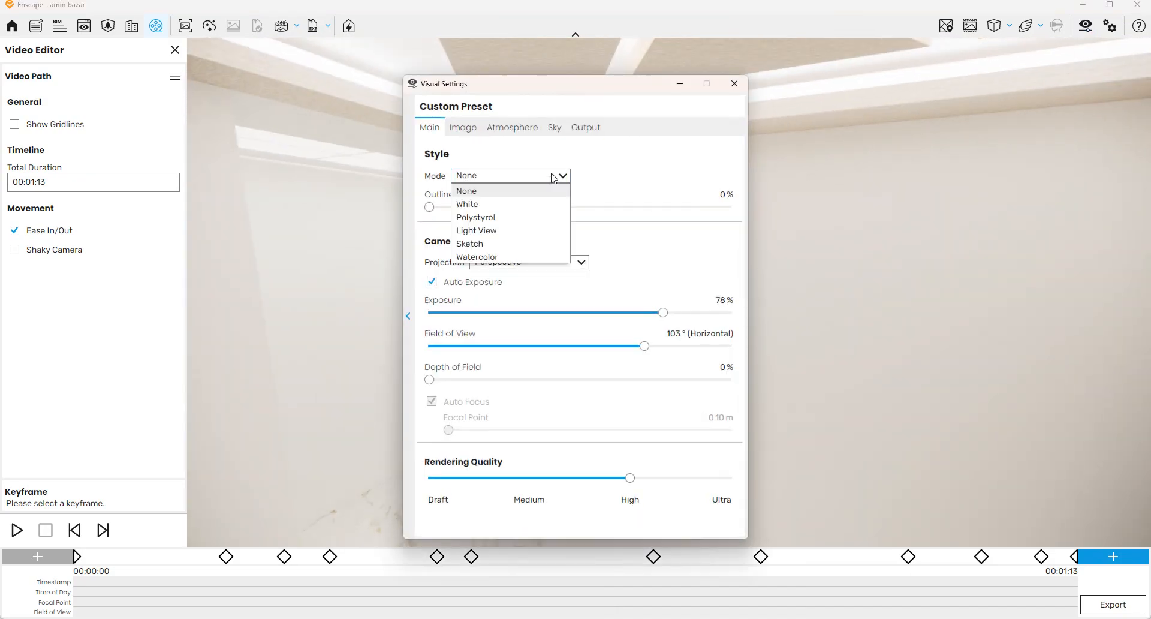
left_click(540, 143)
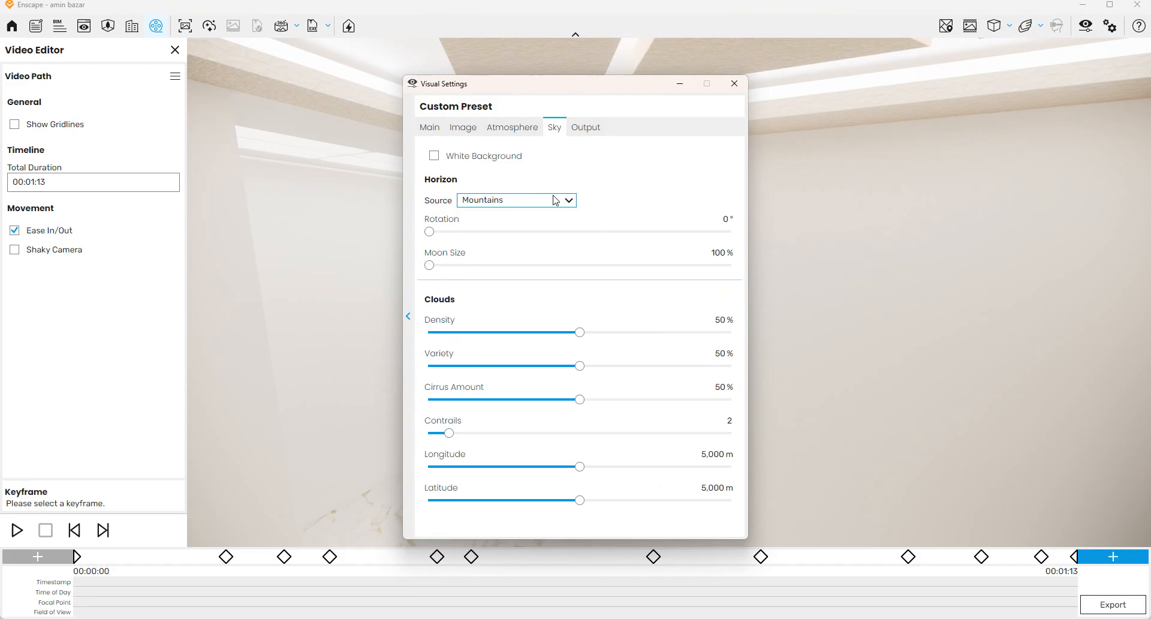
left_click(555, 200)
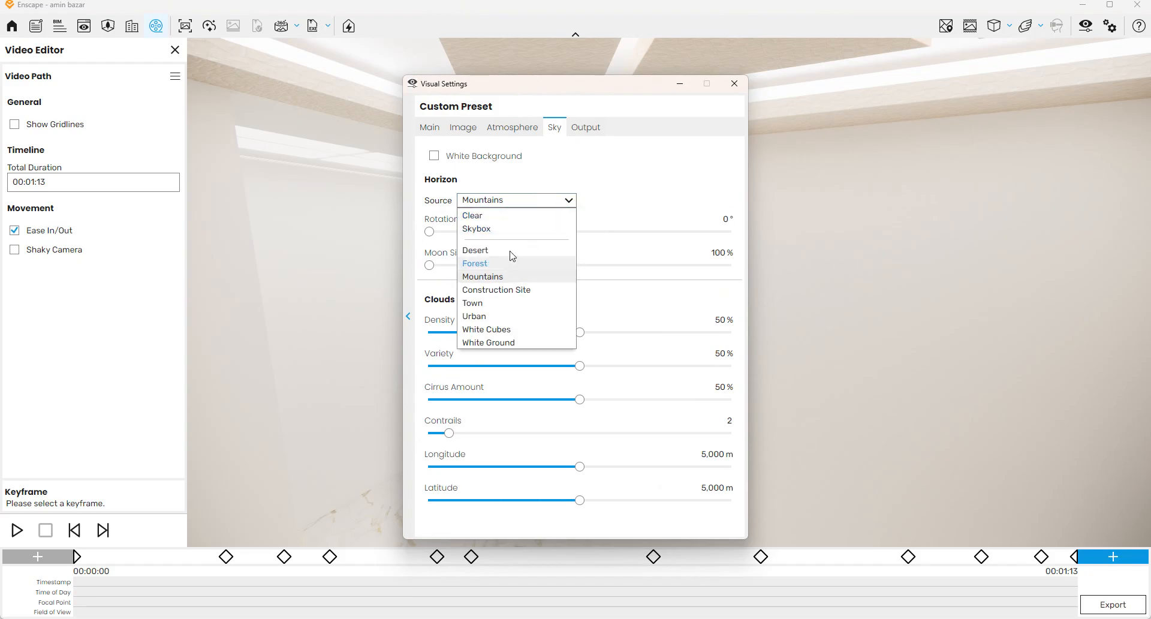
left_click(525, 317)
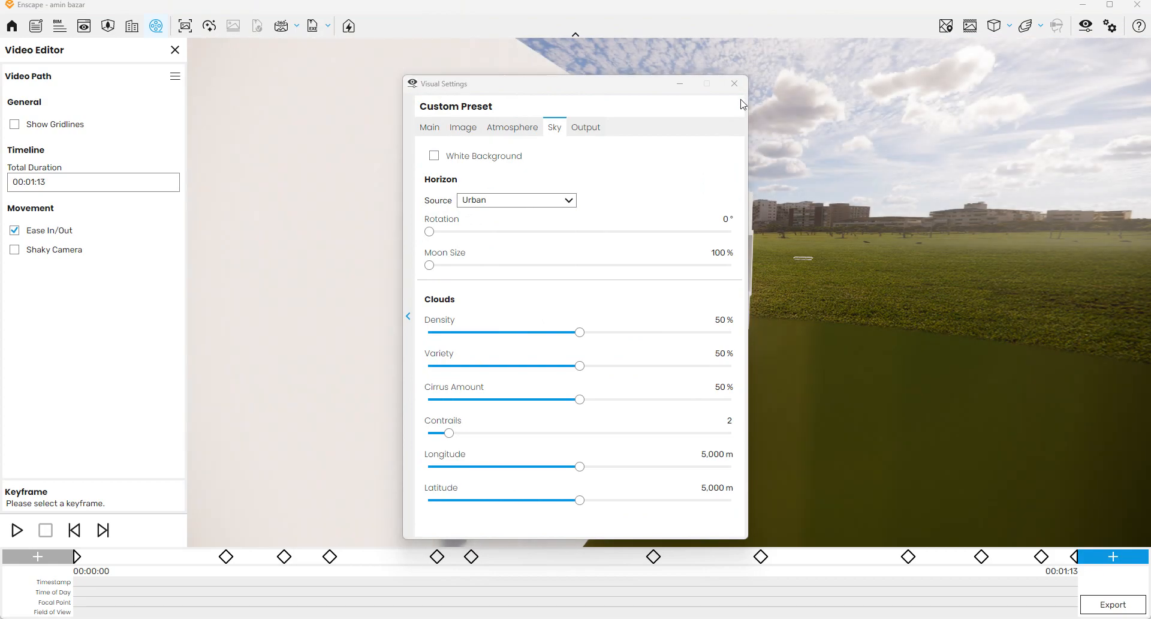
left_click(734, 84)
scroll(530, 347, "up", 5)
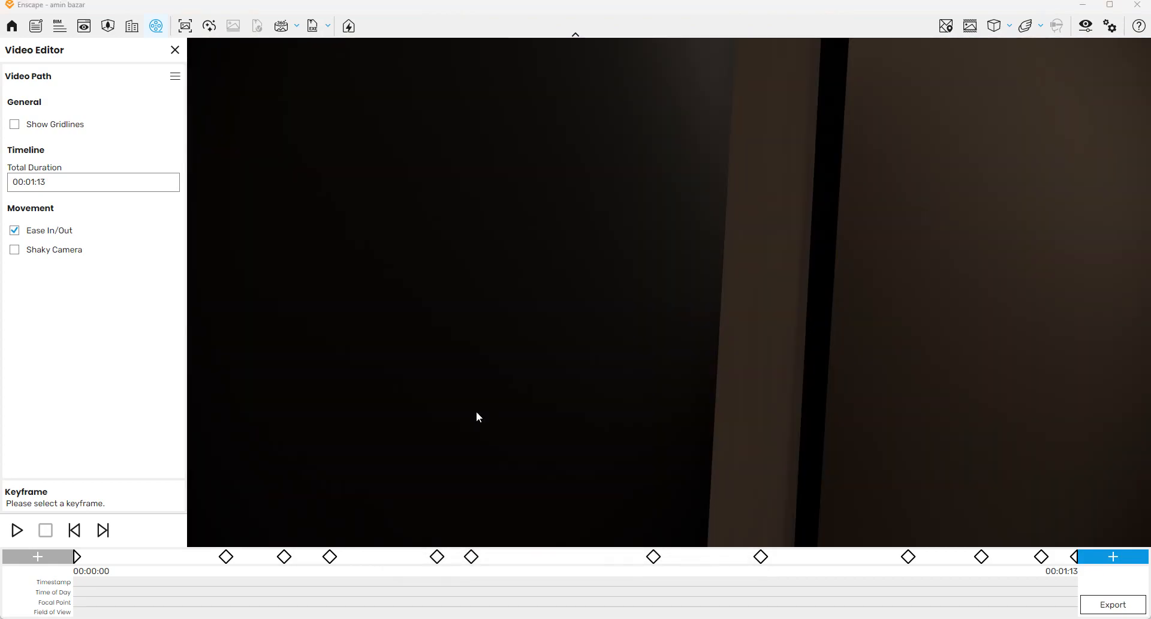
scroll(756, 310, "down", 3)
scroll(755, 311, "up", 3)
scroll(814, 329, "down", 4)
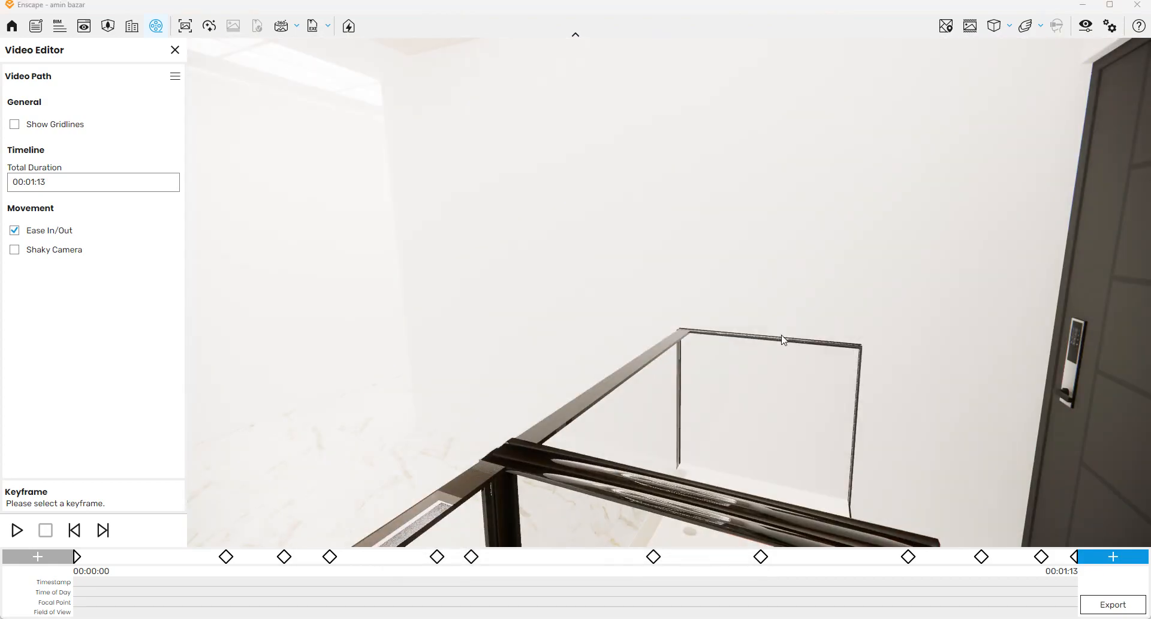
middle_click_drag(686, 332, 642, 378)
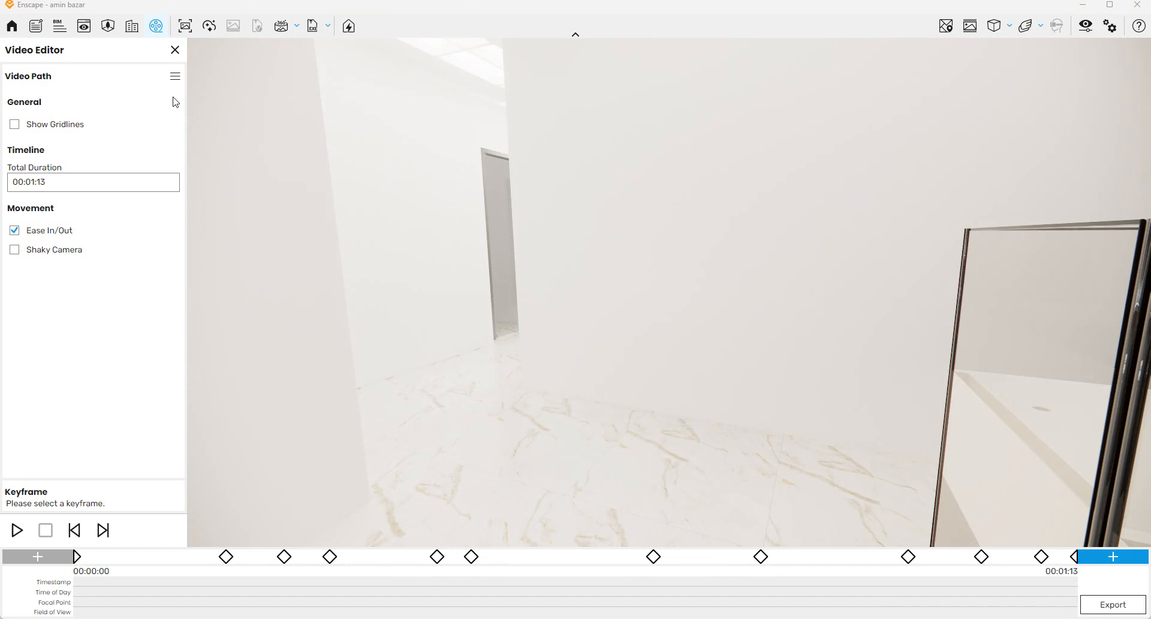
- Save the video path to a file named 558 in the sabit vi folder
left_click(175, 76)
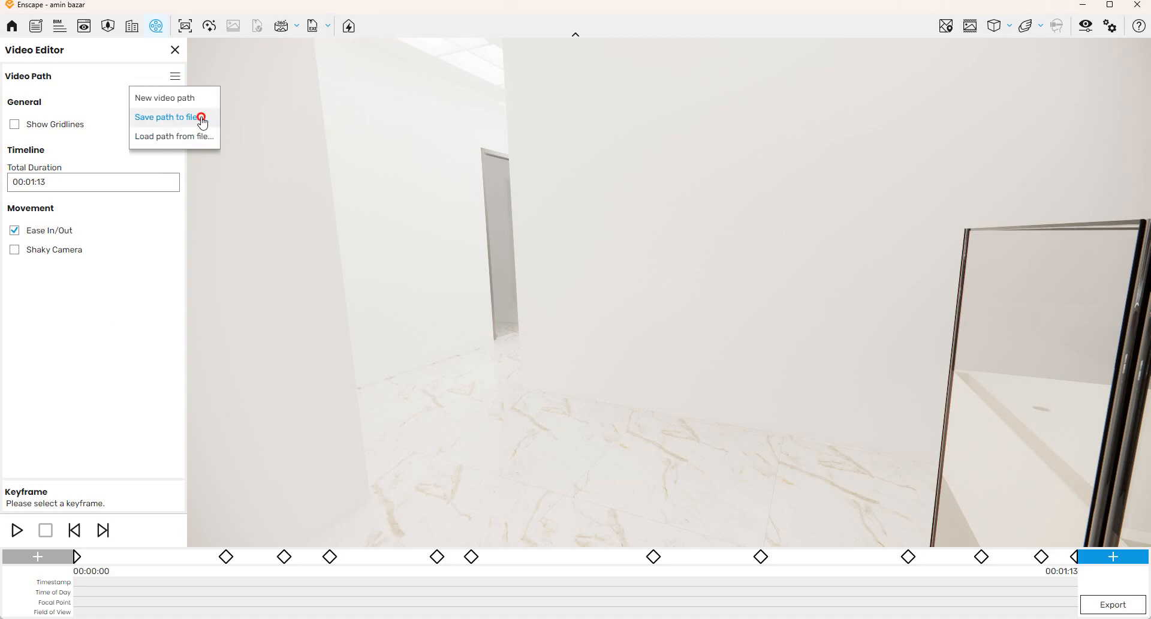
left_click(167, 115)
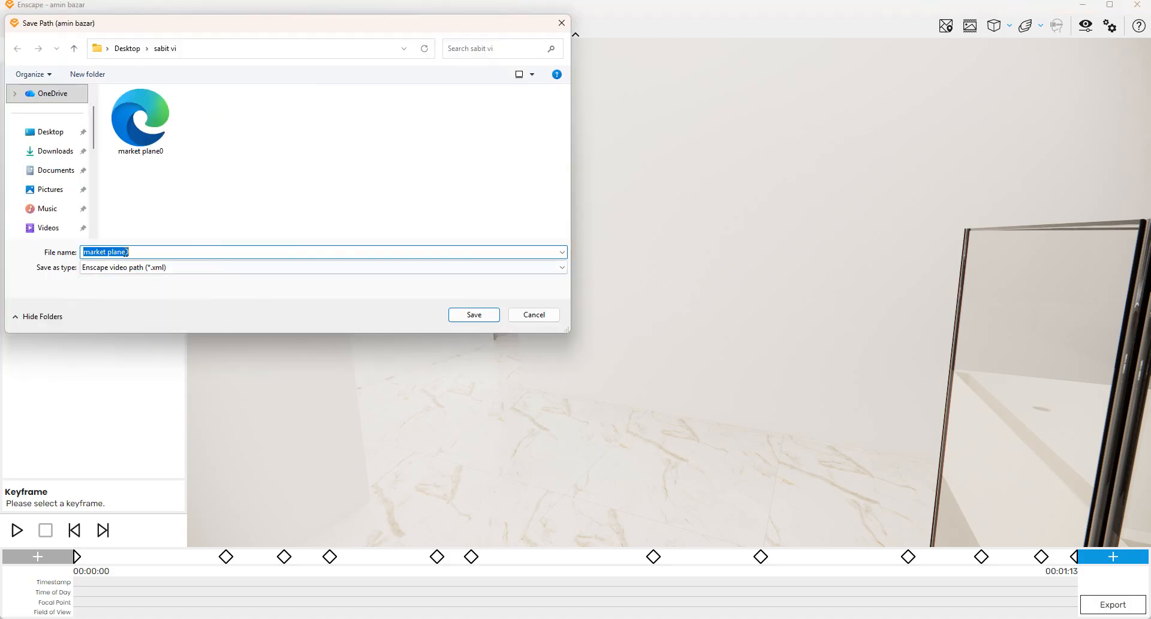
left_click(125, 252)
left_click_drag(137, 252, 3, 248)
type("558")
key("Return")
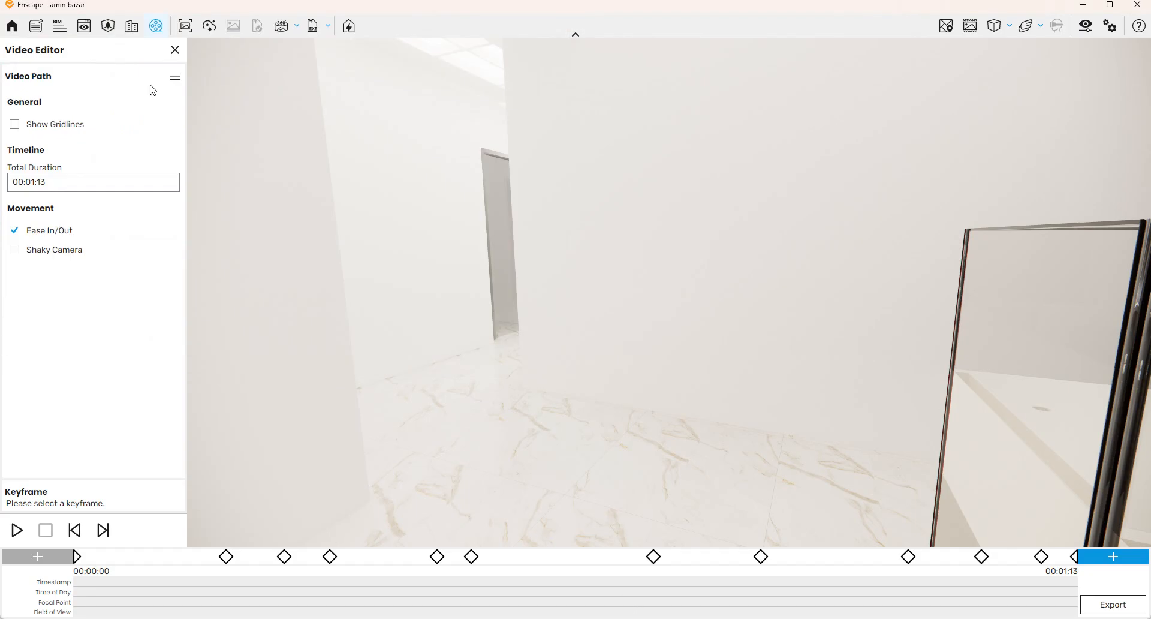
- Save the video path again as market plane0, replacing the existing file
left_click(173, 84)
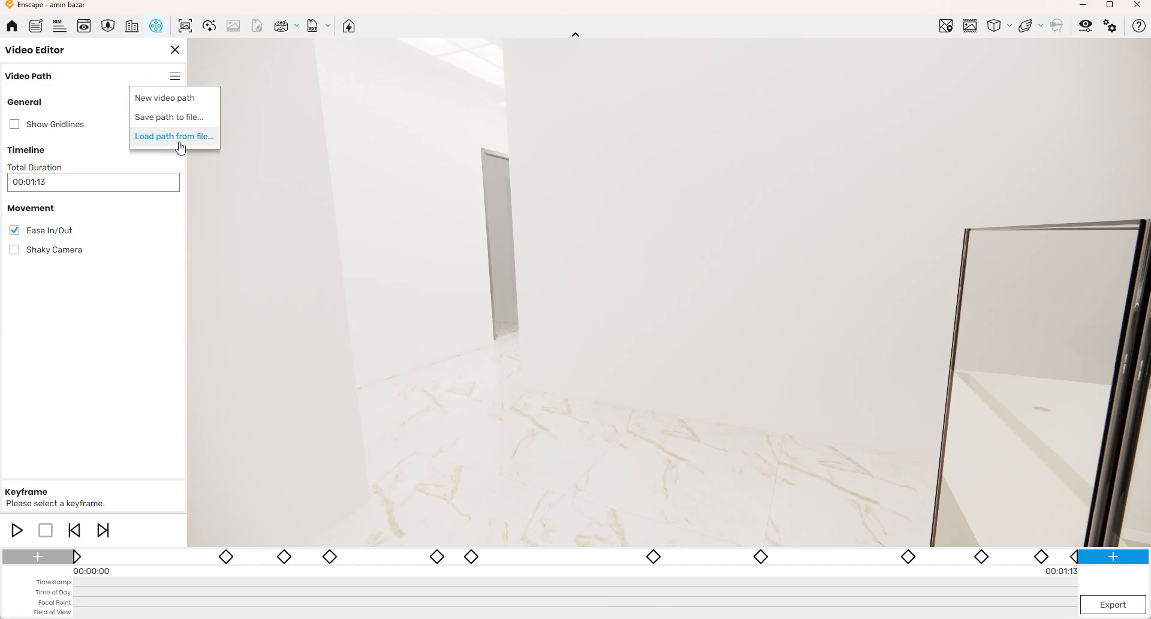
left_click(181, 118)
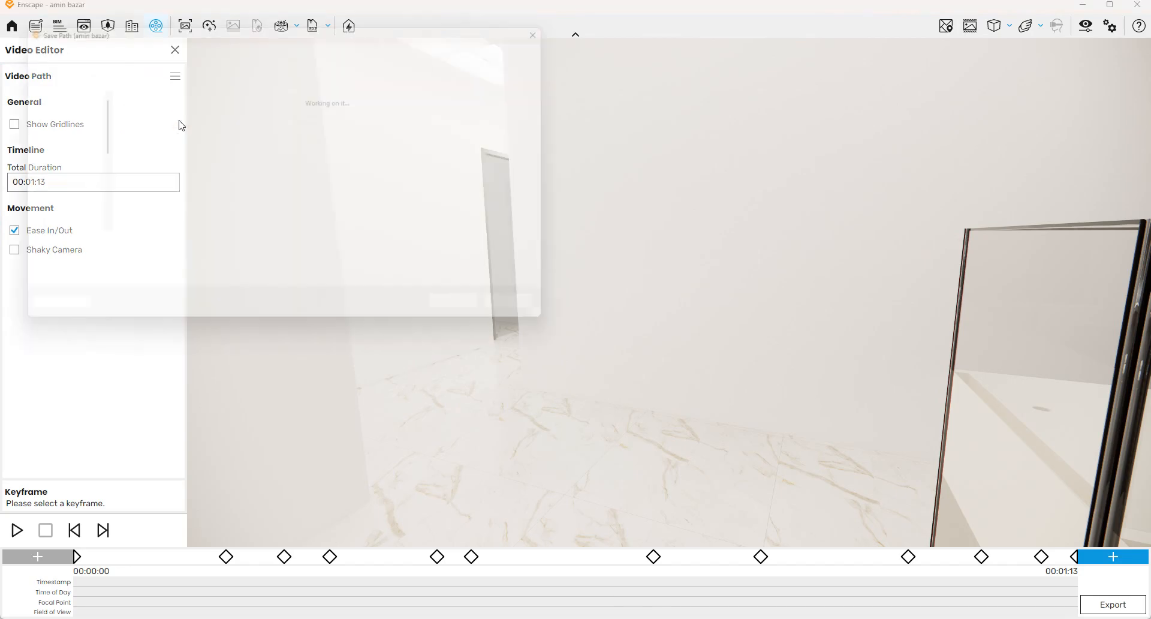
left_click(189, 140)
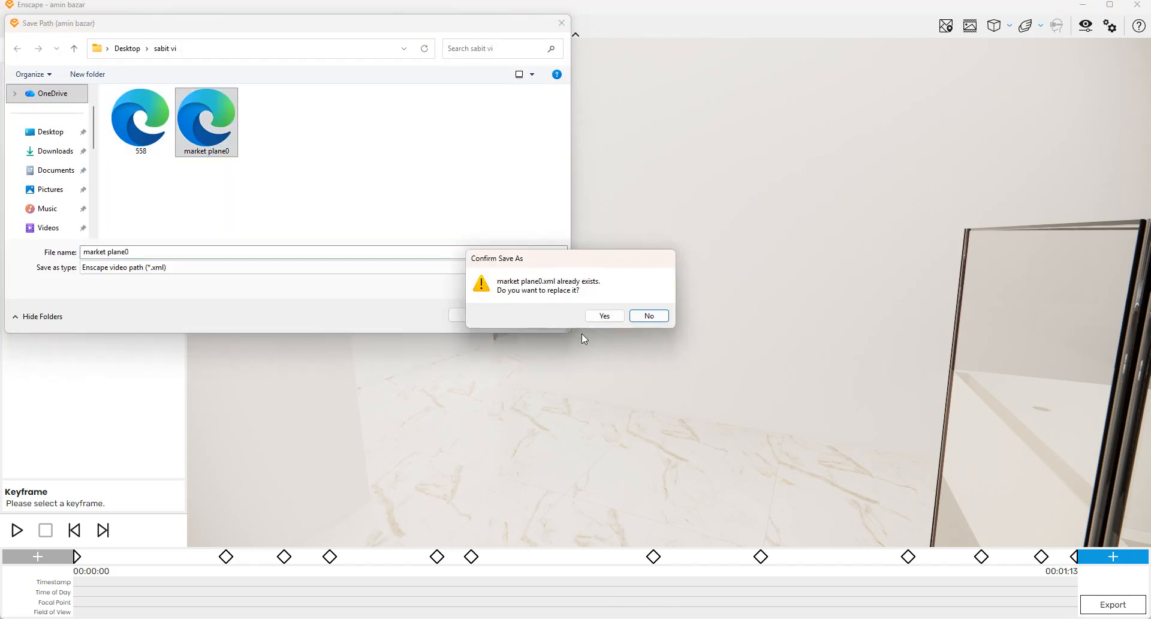
left_click(600, 315)
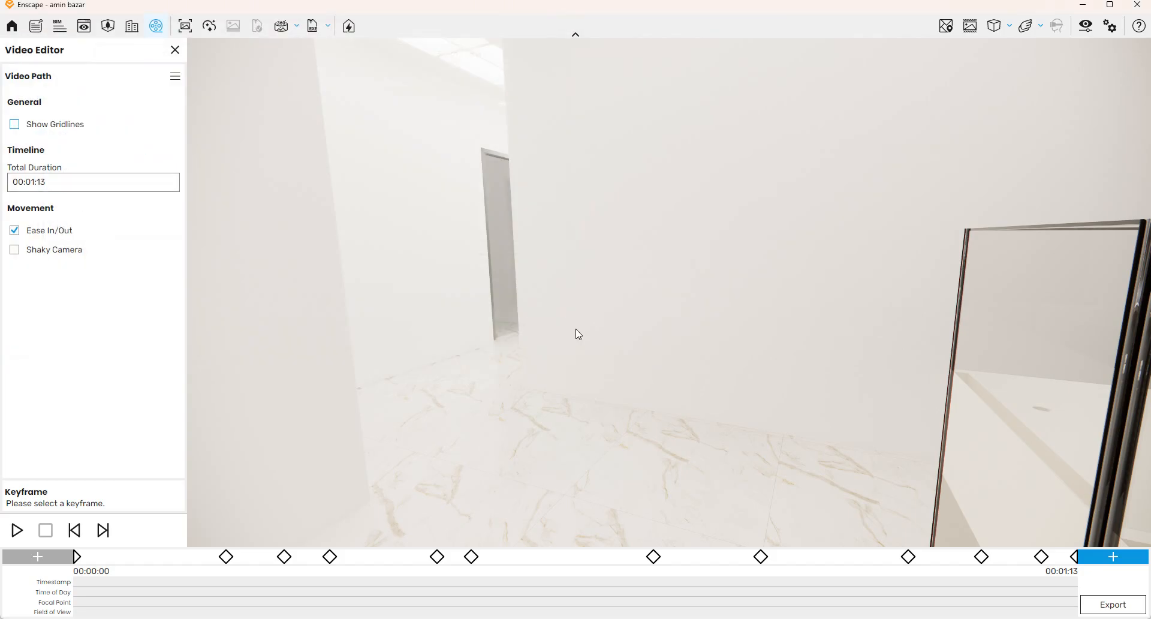
- Open the video export settings and set the resolution to Ultra HD
left_click(1096, 609)
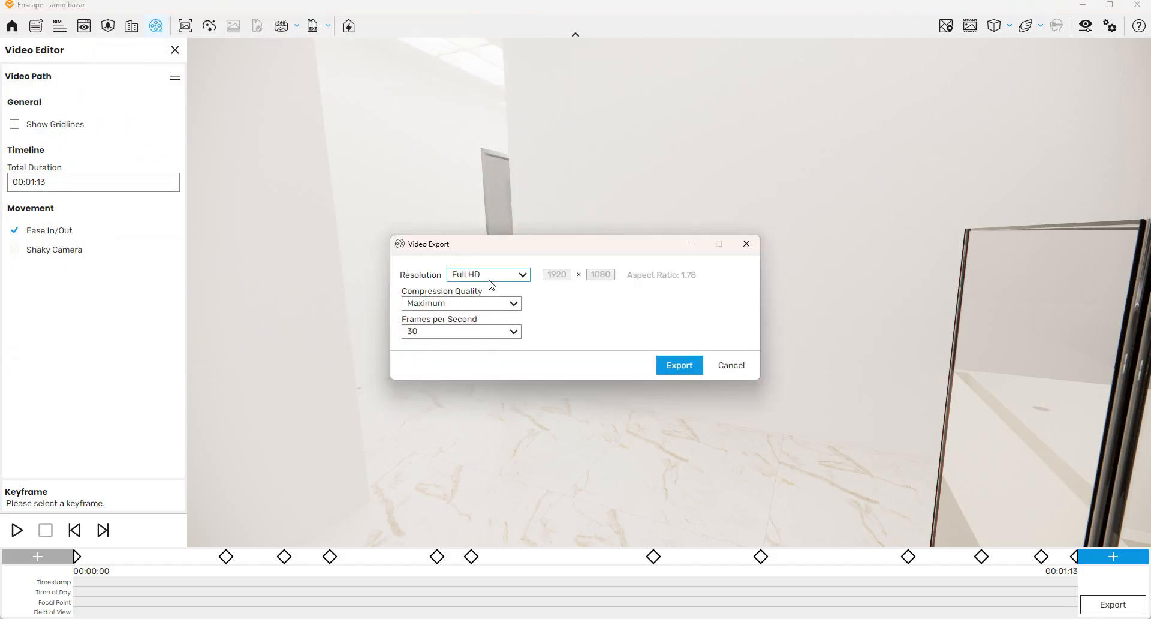
left_click(492, 278)
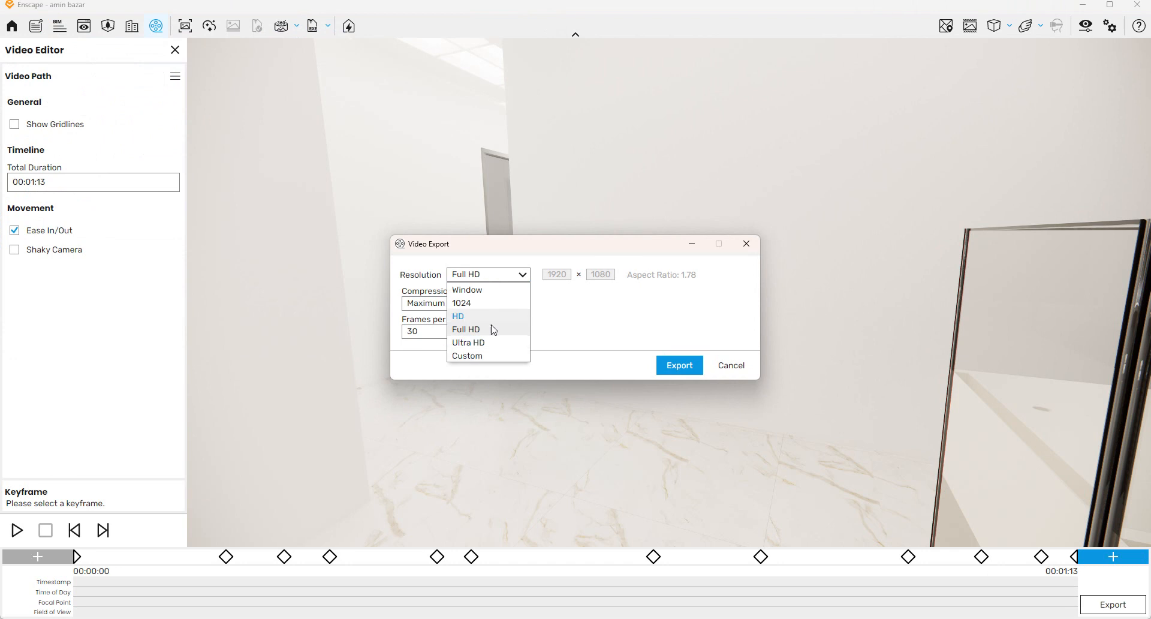
left_click(492, 344)
left_click(512, 274)
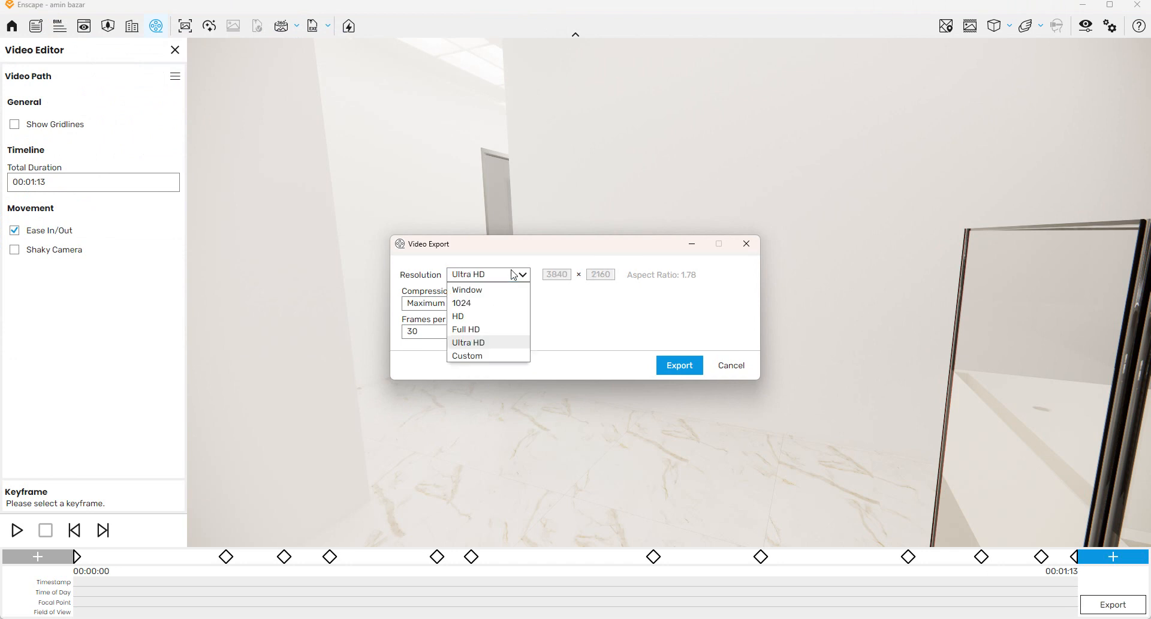
left_click(491, 347)
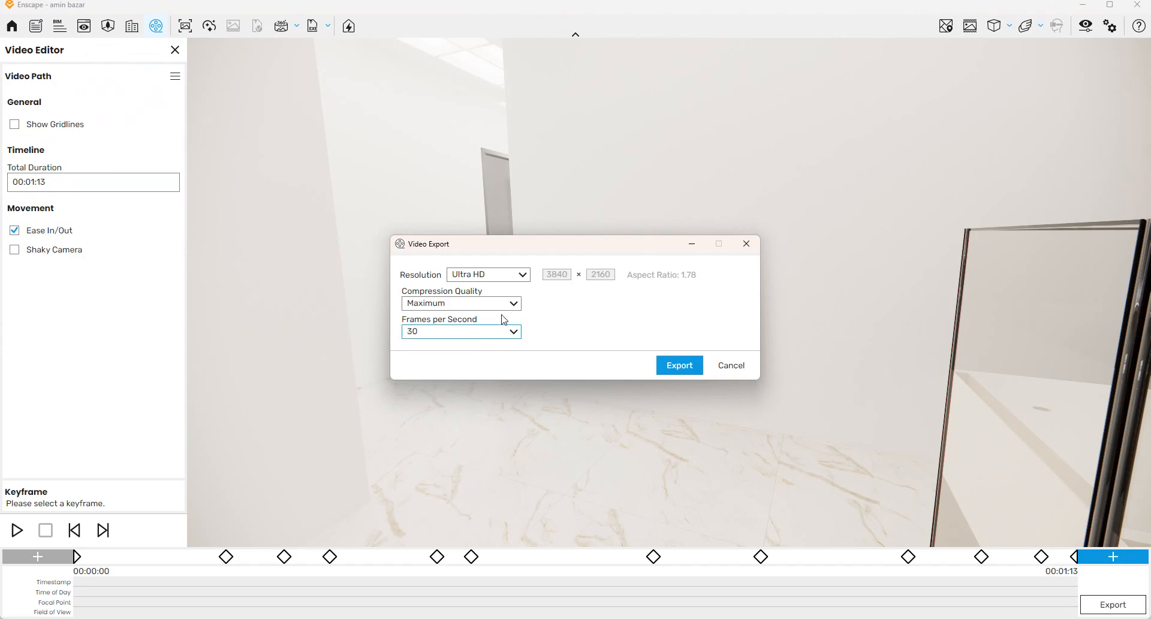
- Compare the 1024 and HD presets for the video export and leave the resolution set to 1024
left_click(515, 274)
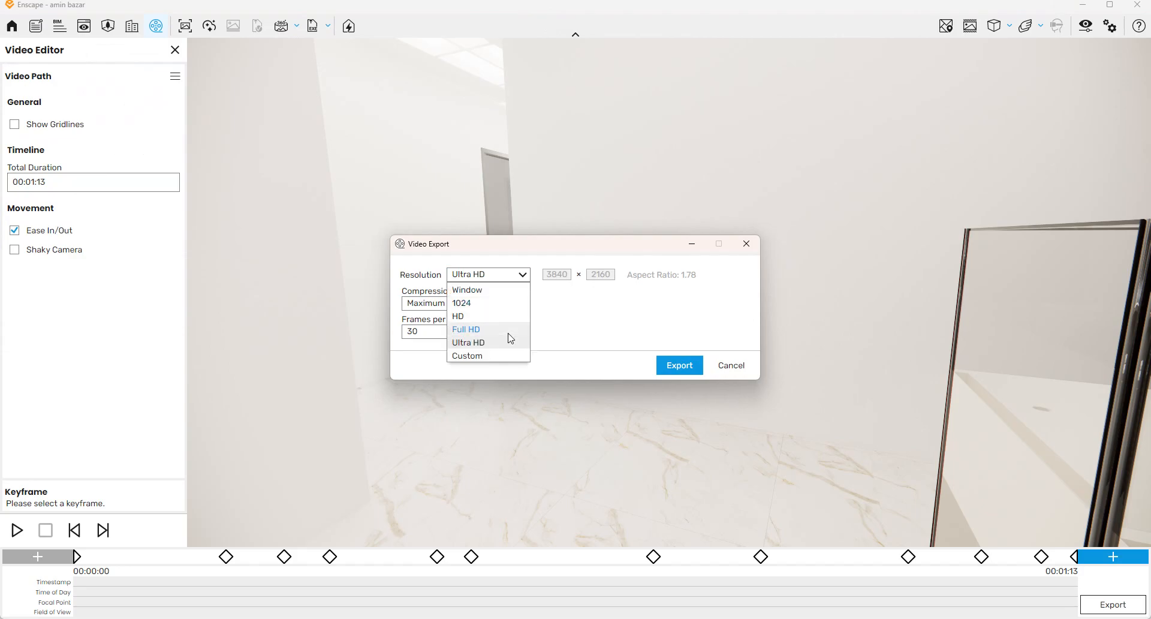
left_click(504, 306)
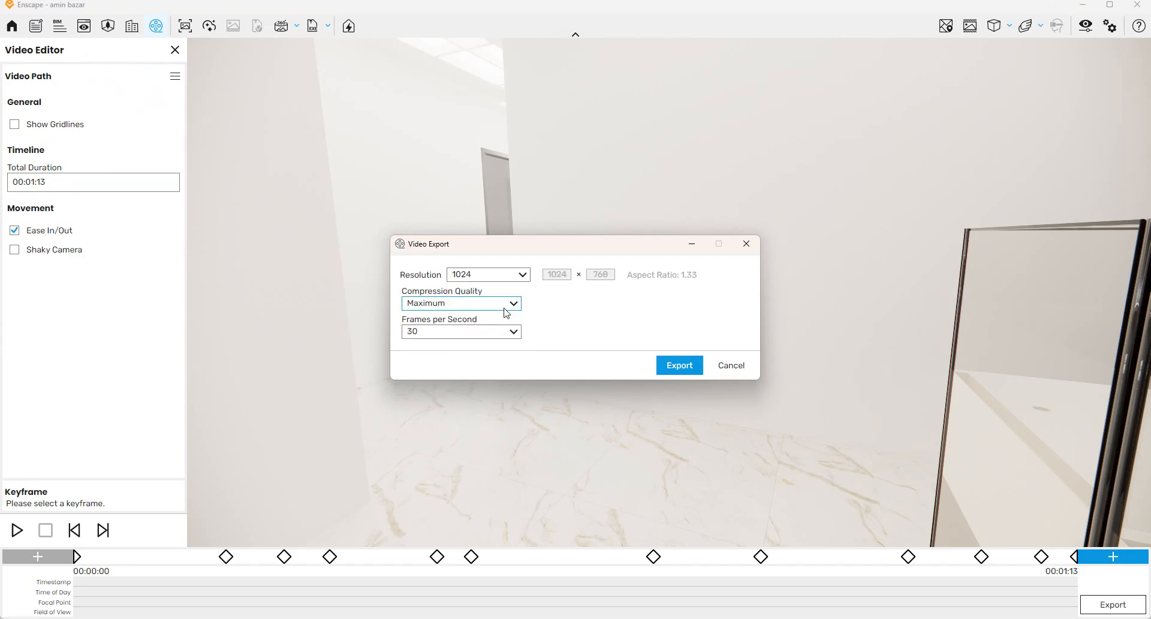
left_click(511, 274)
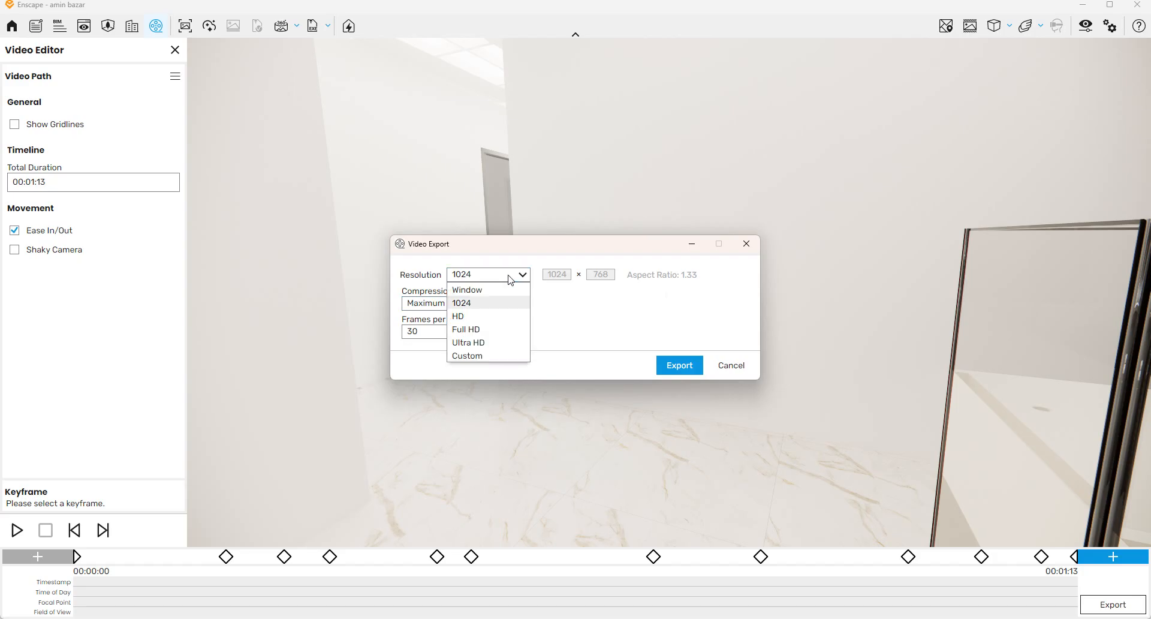
left_click(491, 319)
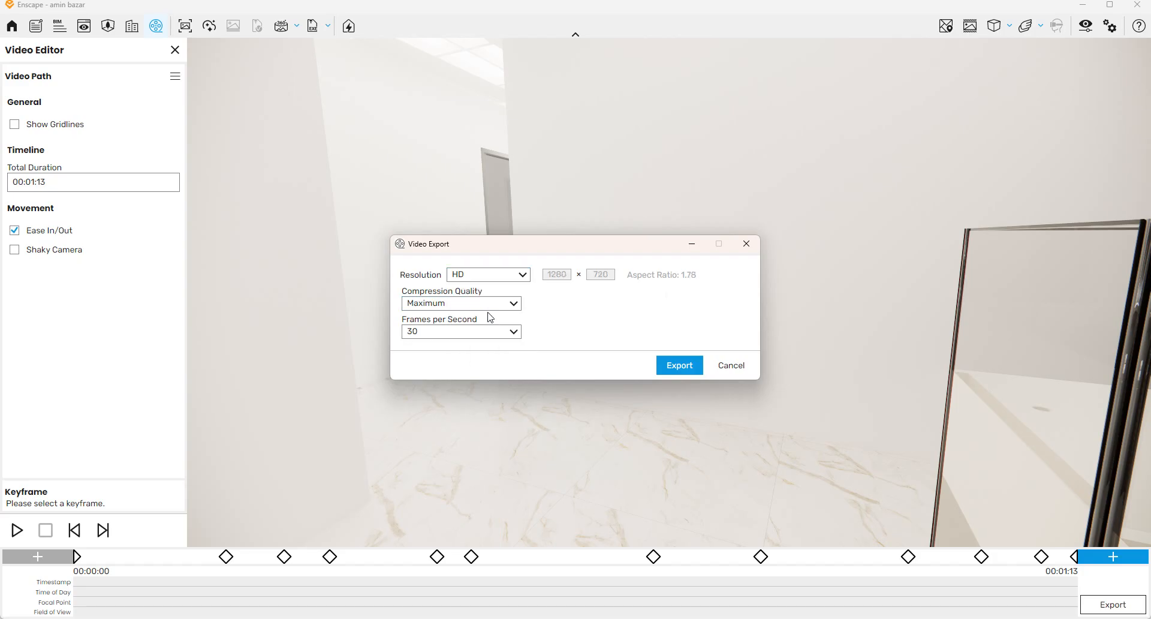
left_click(497, 275)
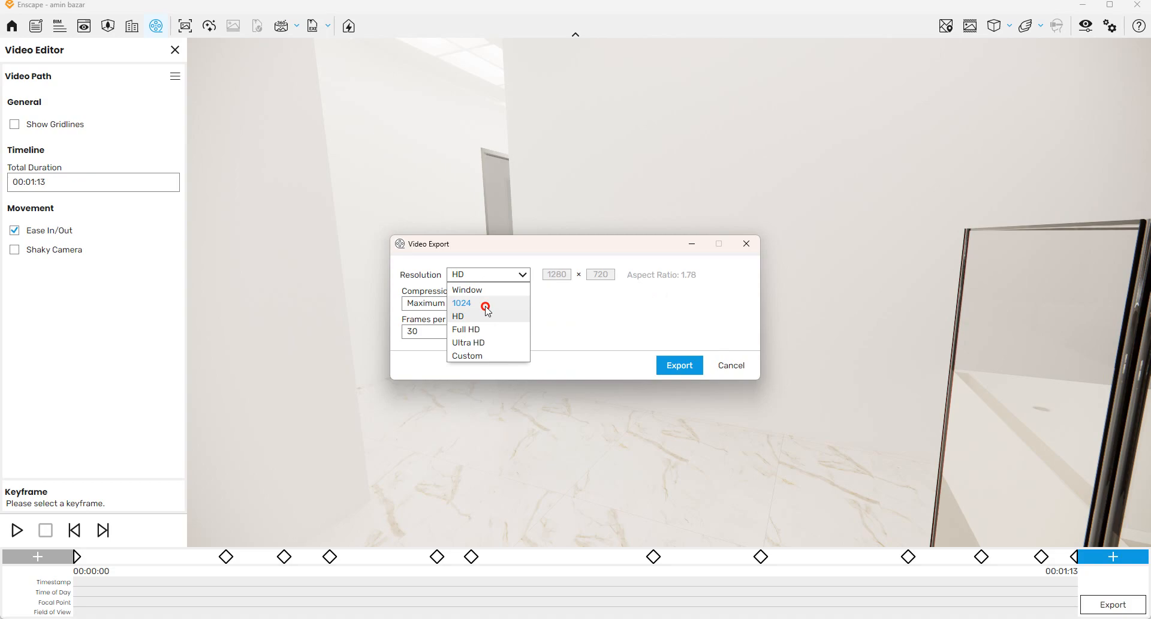
left_click(486, 303)
left_click(504, 280)
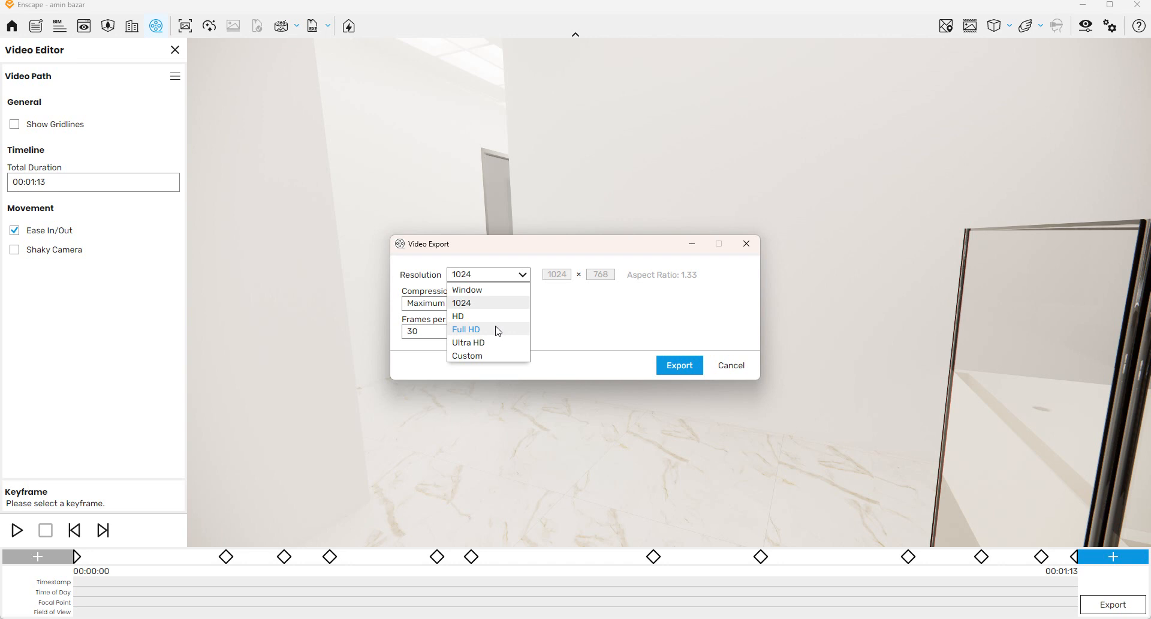
left_click(574, 341)
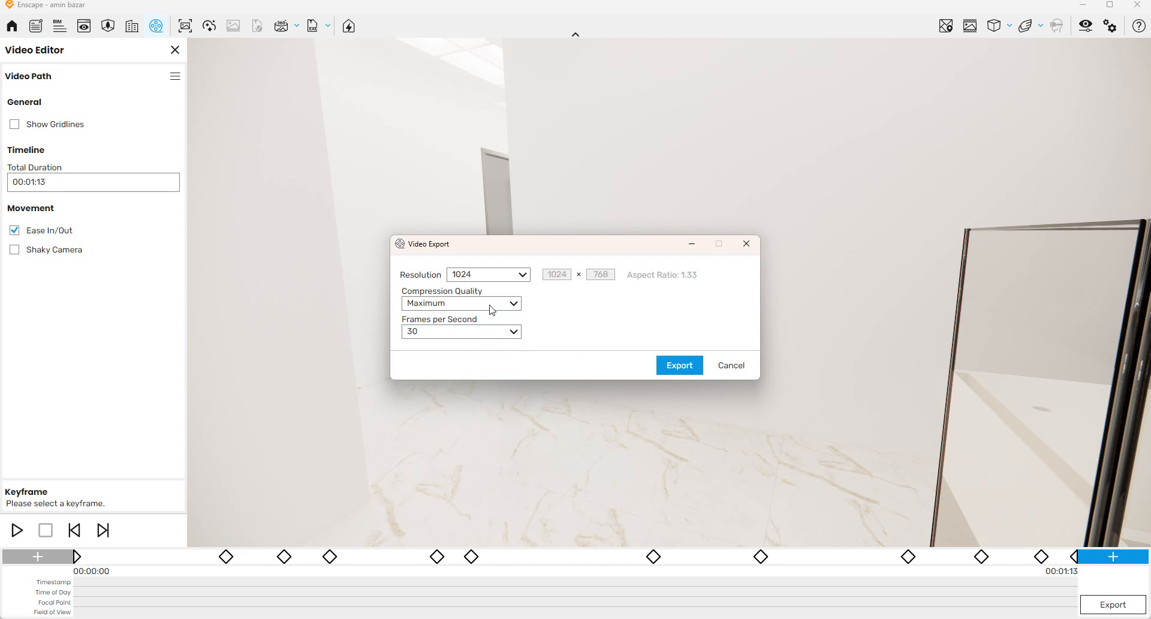
- Set the video export's compression quality to BluRay and the frame rate to 25 frames per second
left_click(492, 309)
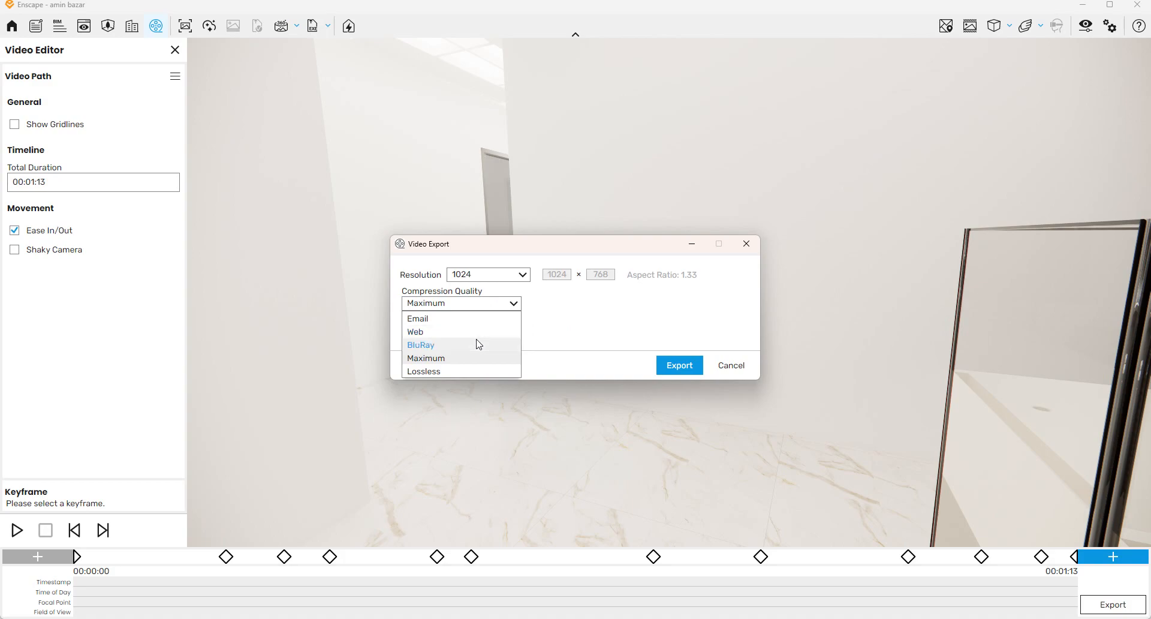
left_click(478, 343)
left_click(478, 332)
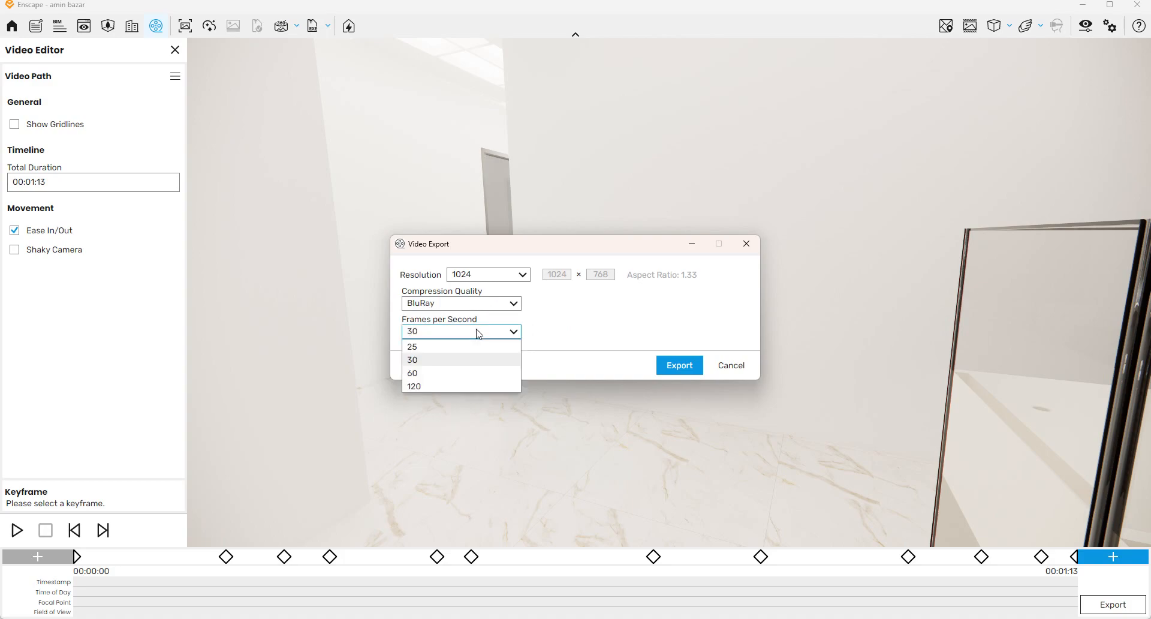
left_click(473, 346)
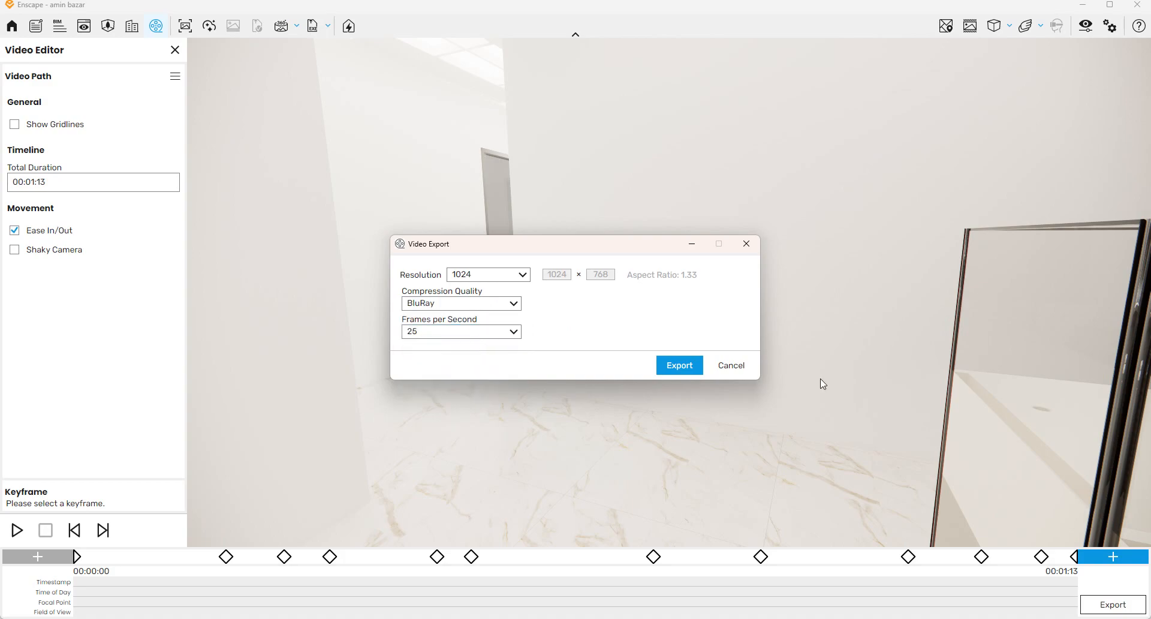
left_click(680, 366)
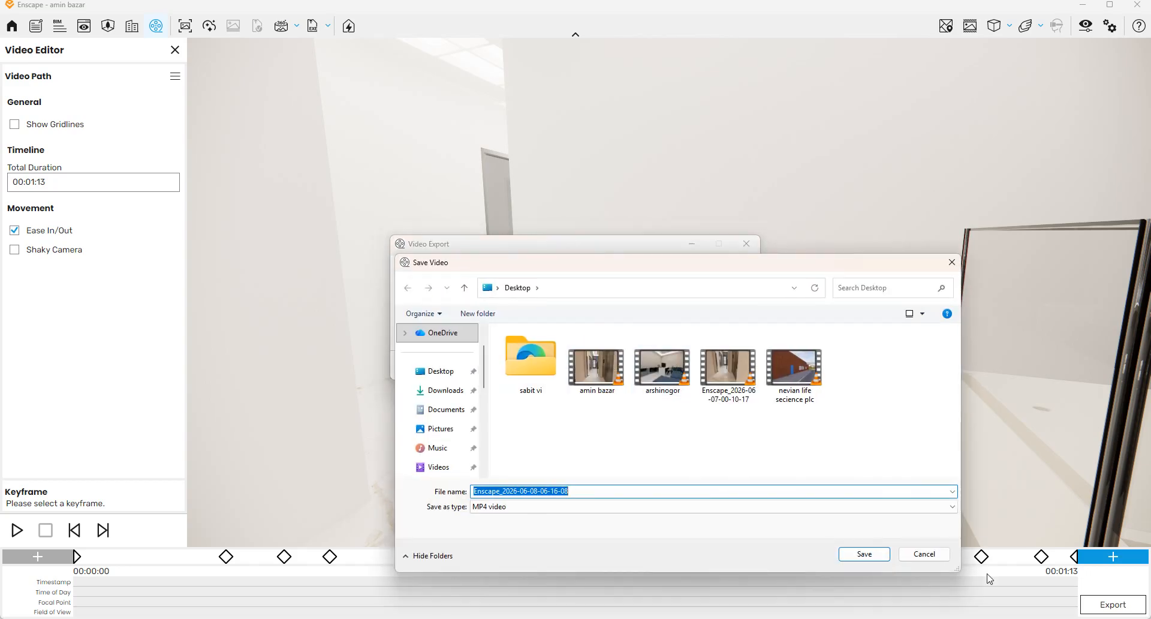
left_click(866, 554)
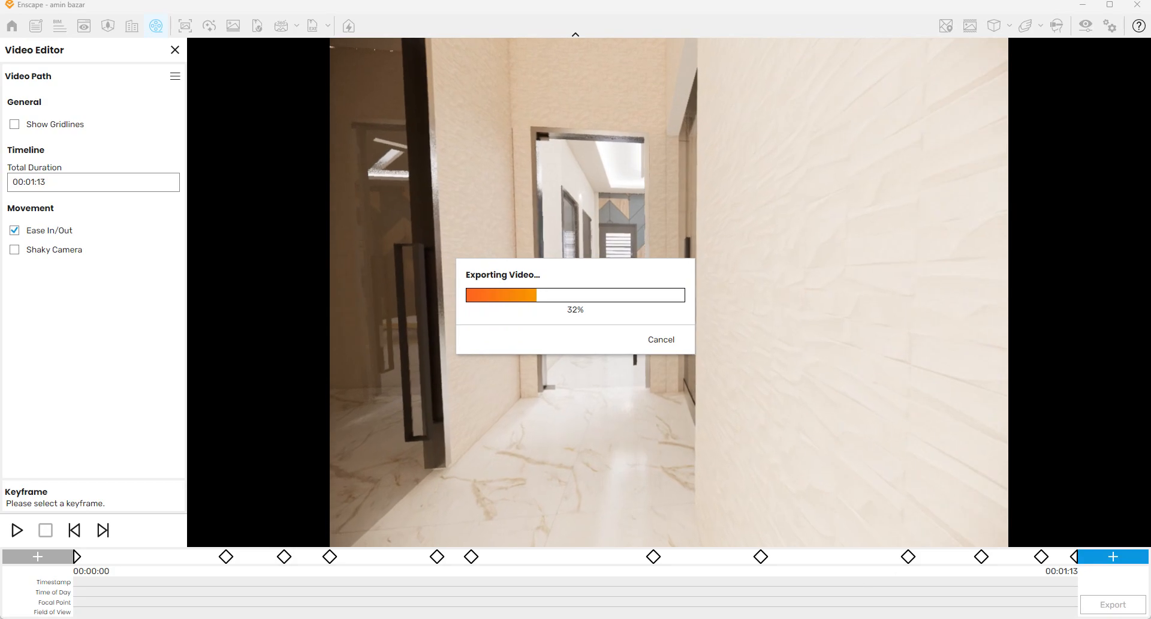
- Switch to File Explorer, open the Desktop folder and look through the files for the exported Enscape video
mouse_move(630, 608)
left_click(567, 585)
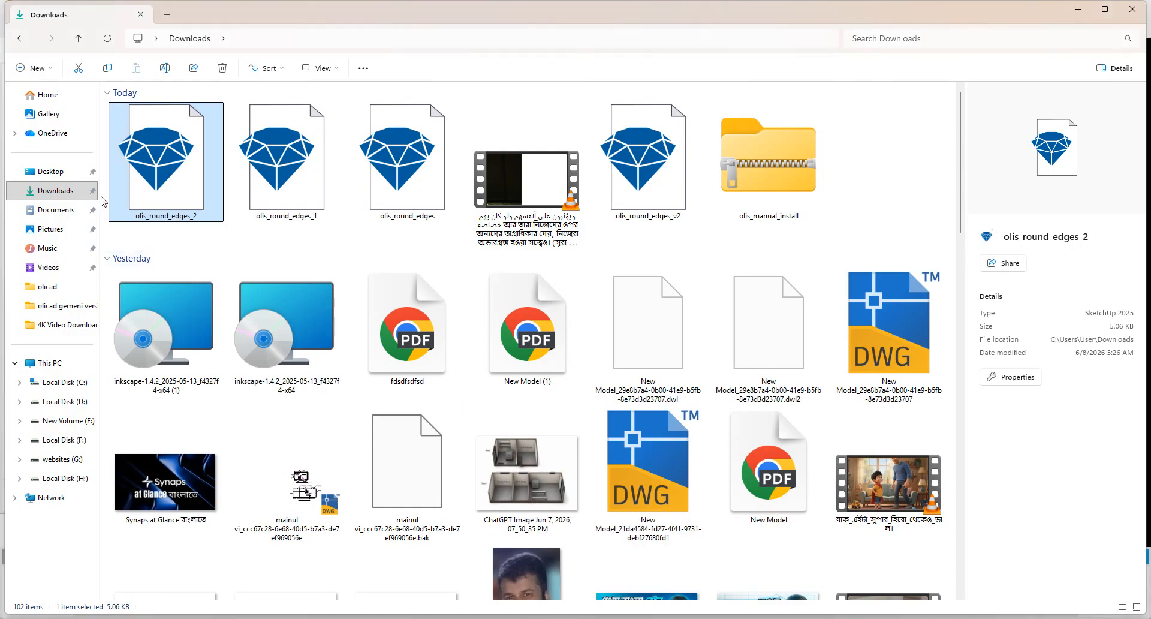
left_click(53, 171)
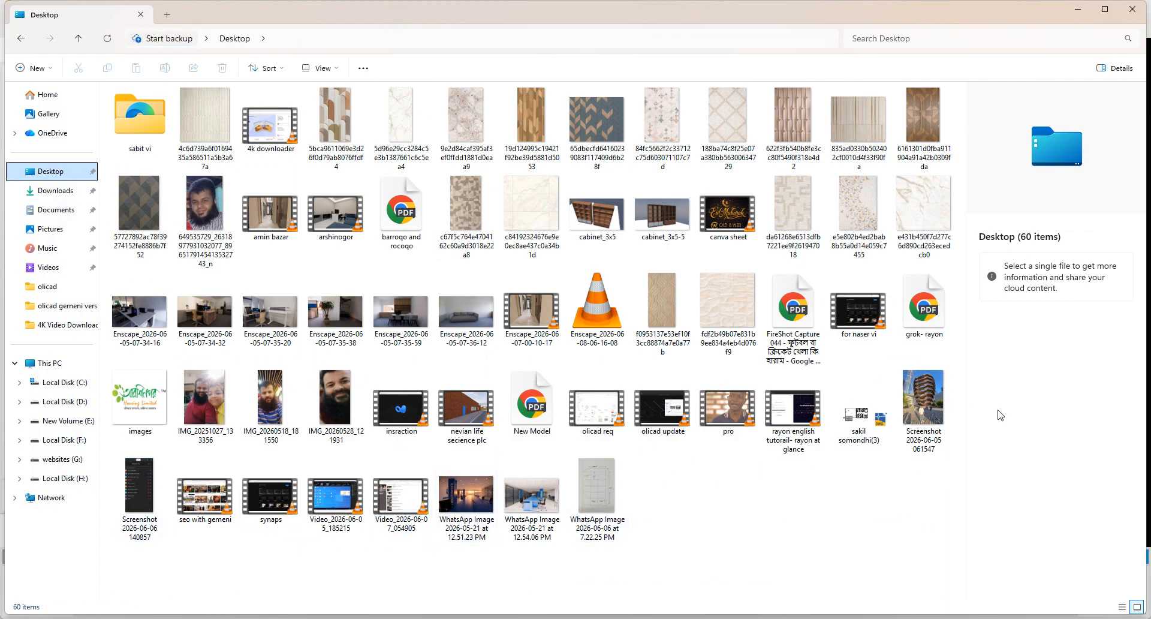
left_click(778, 422)
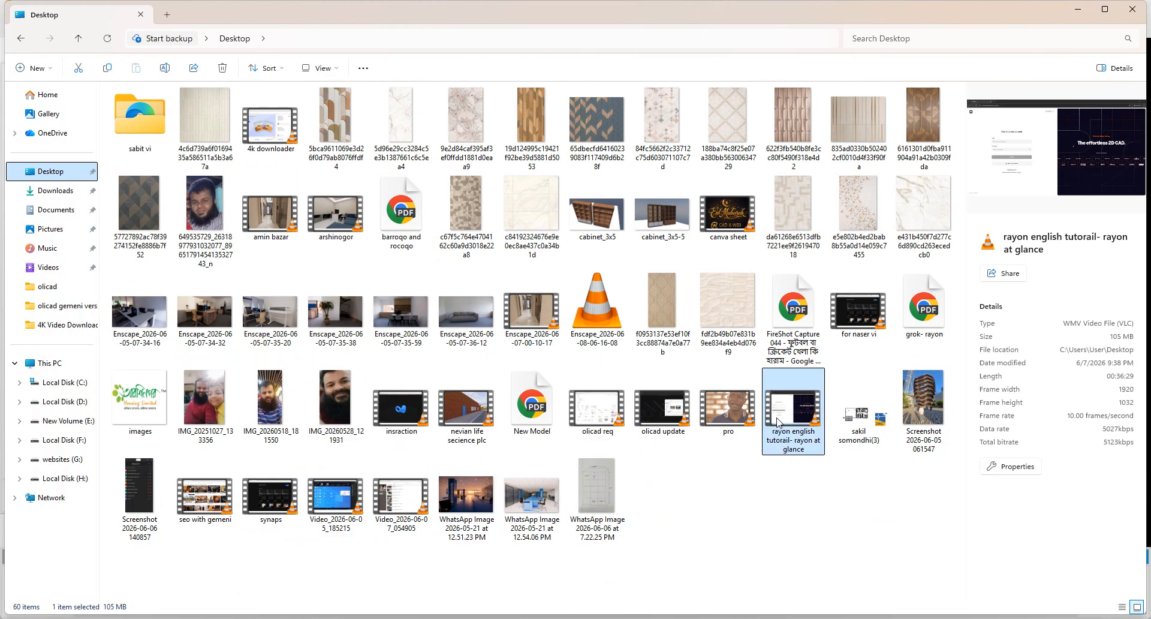
key("e")
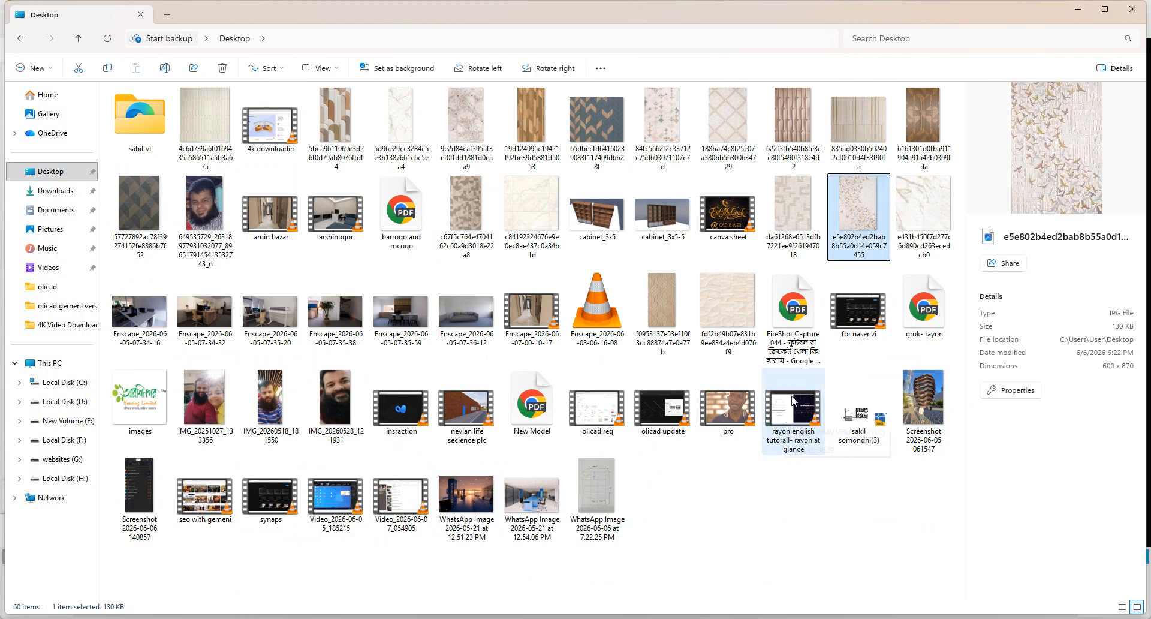
key("e")
key("e")
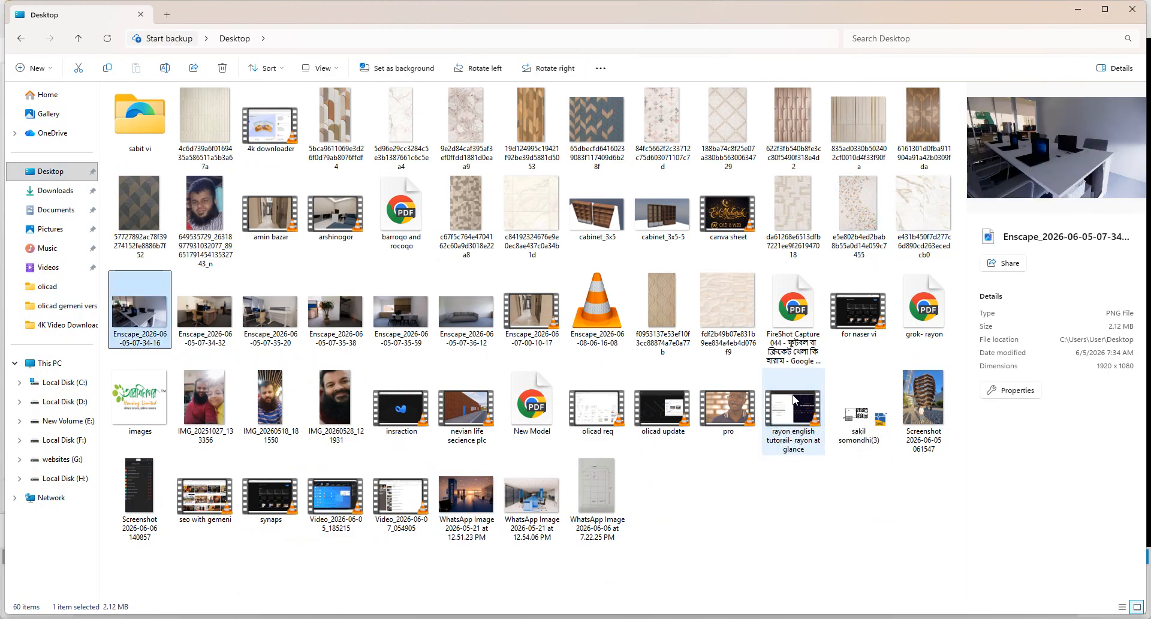
key("e")
key("e")
key("e")
key("e")
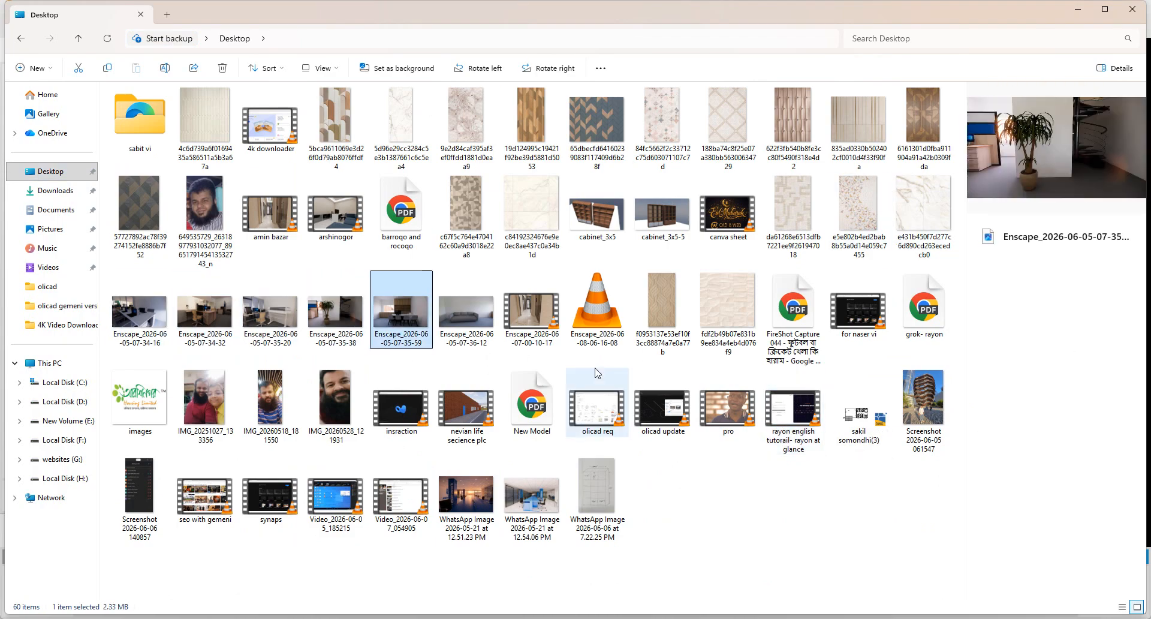
left_click(602, 342)
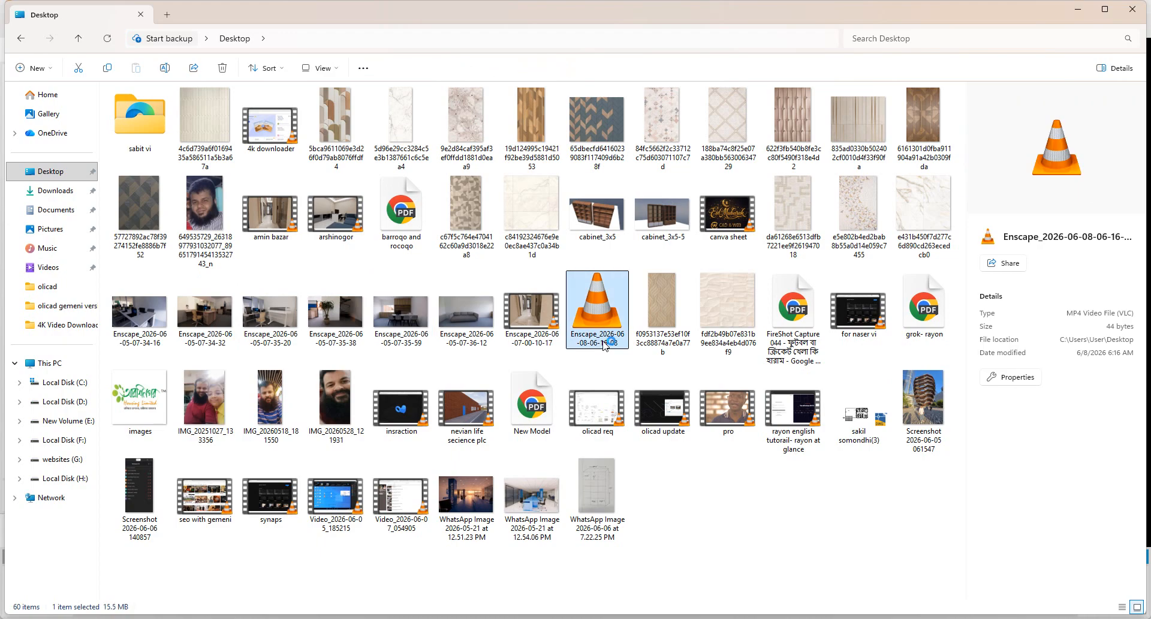
double_click(603, 342)
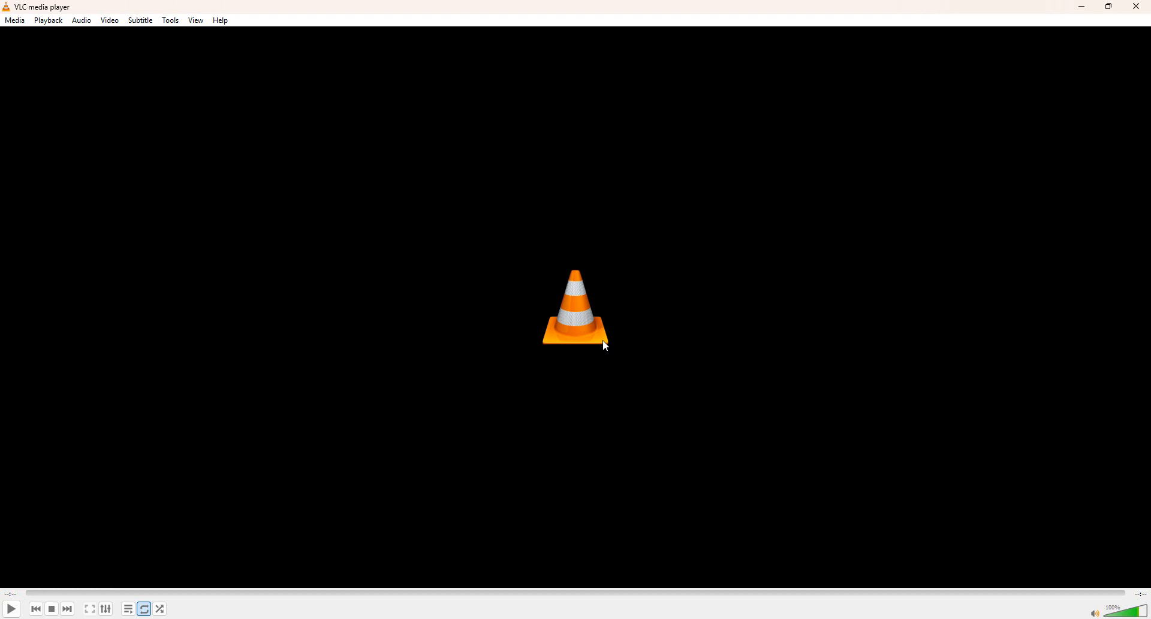
left_click(1138, 7)
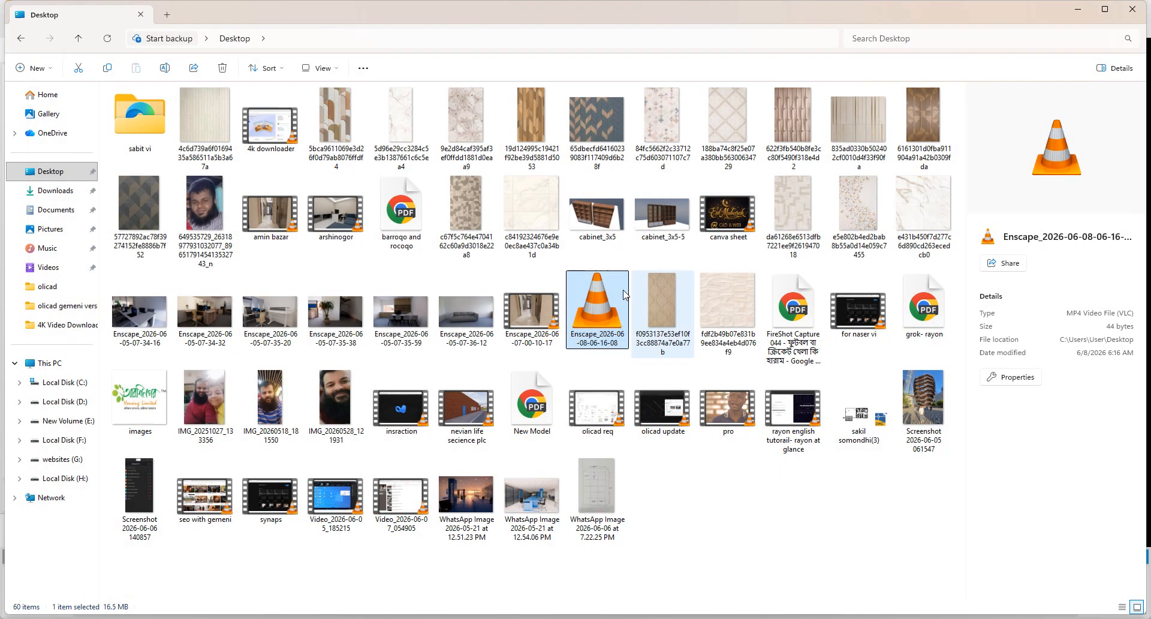
right_click(614, 297)
mouse_move(767, 334)
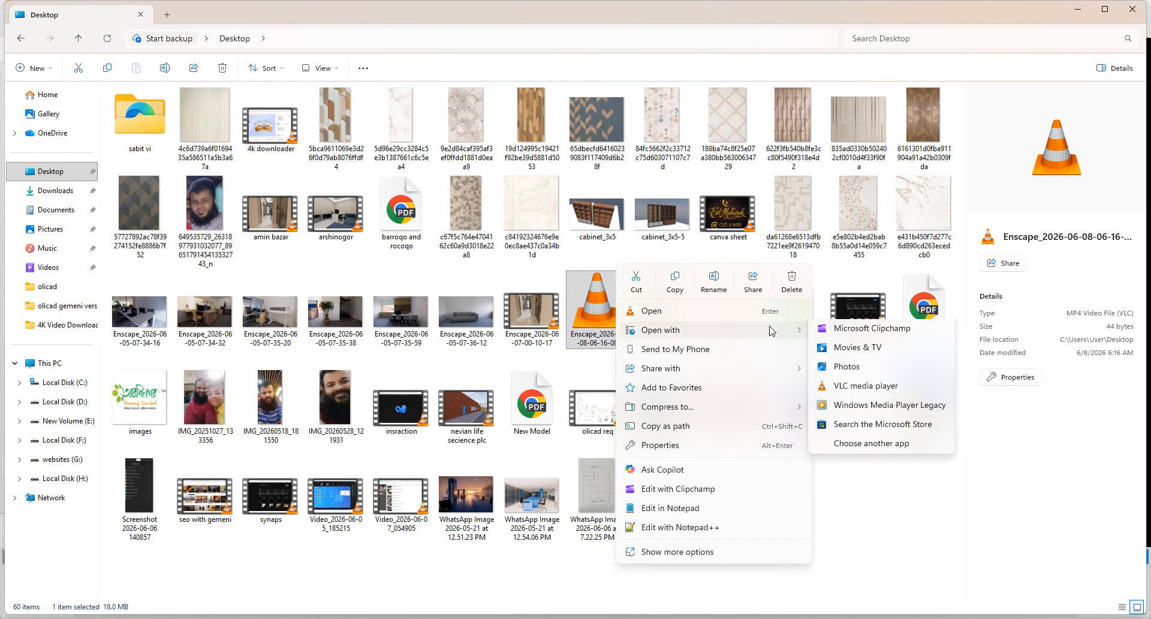
left_click(857, 358)
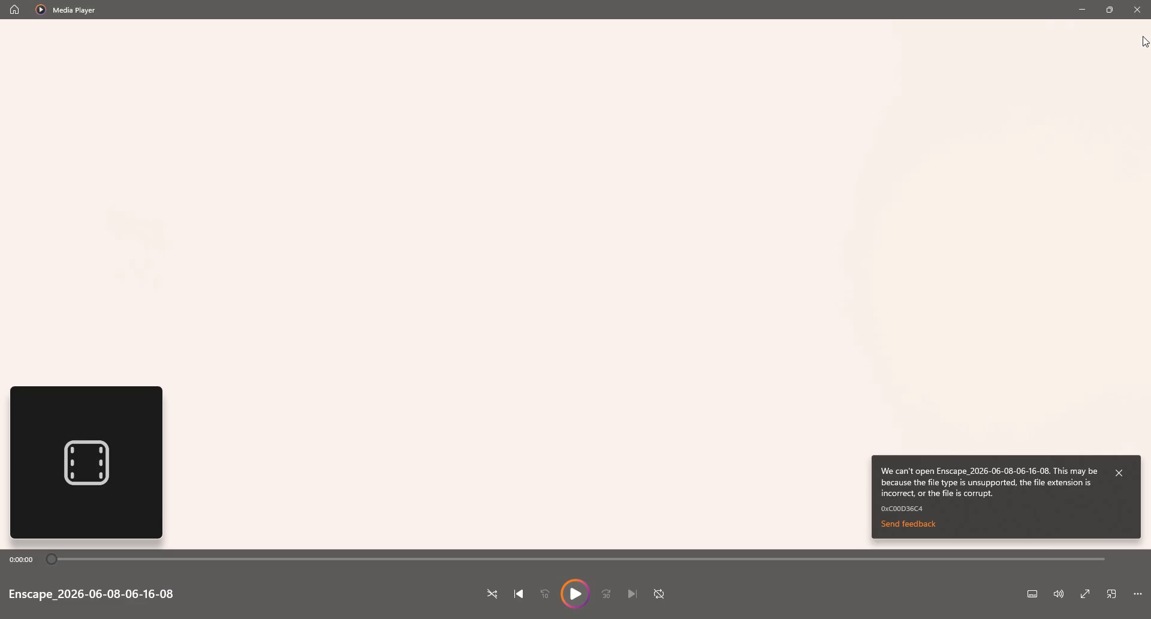
left_click(1137, 9)
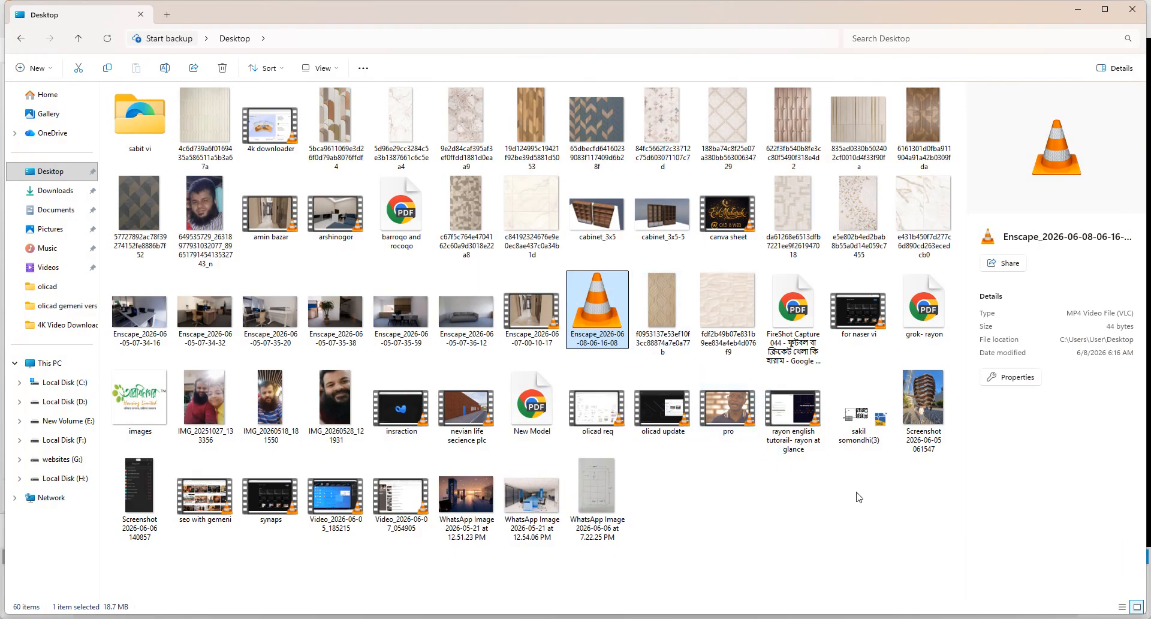
- Compare the arshinogor and amin bazar videos on the Desktop and open amin bazar for playback
left_click(334, 232)
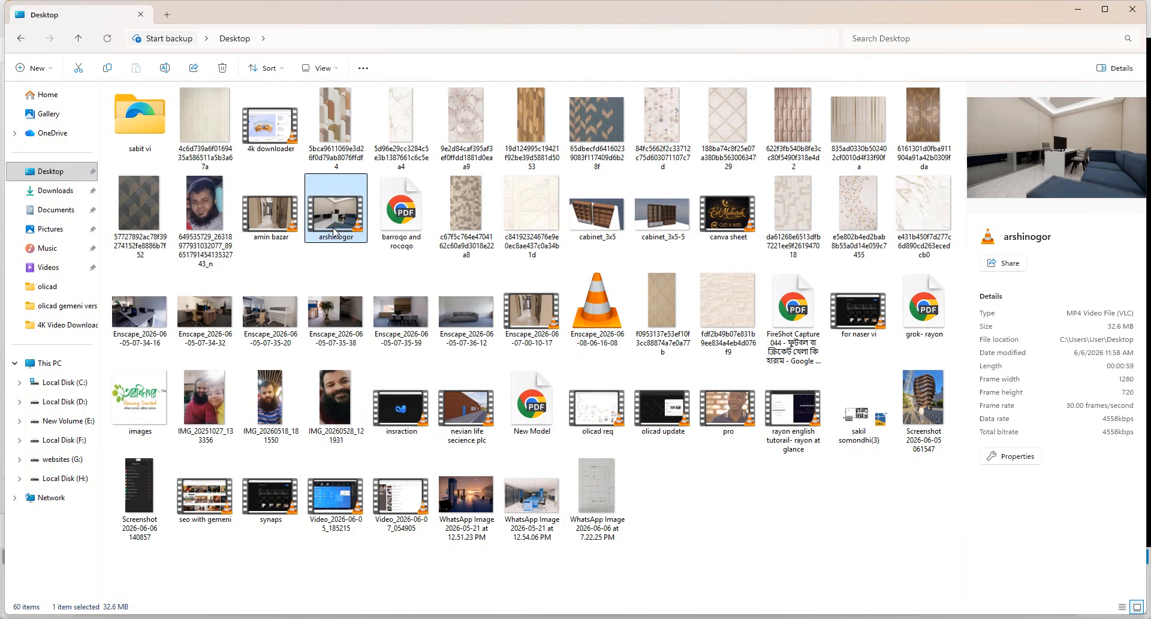
left_click(281, 231)
left_click(339, 227)
double_click(283, 226)
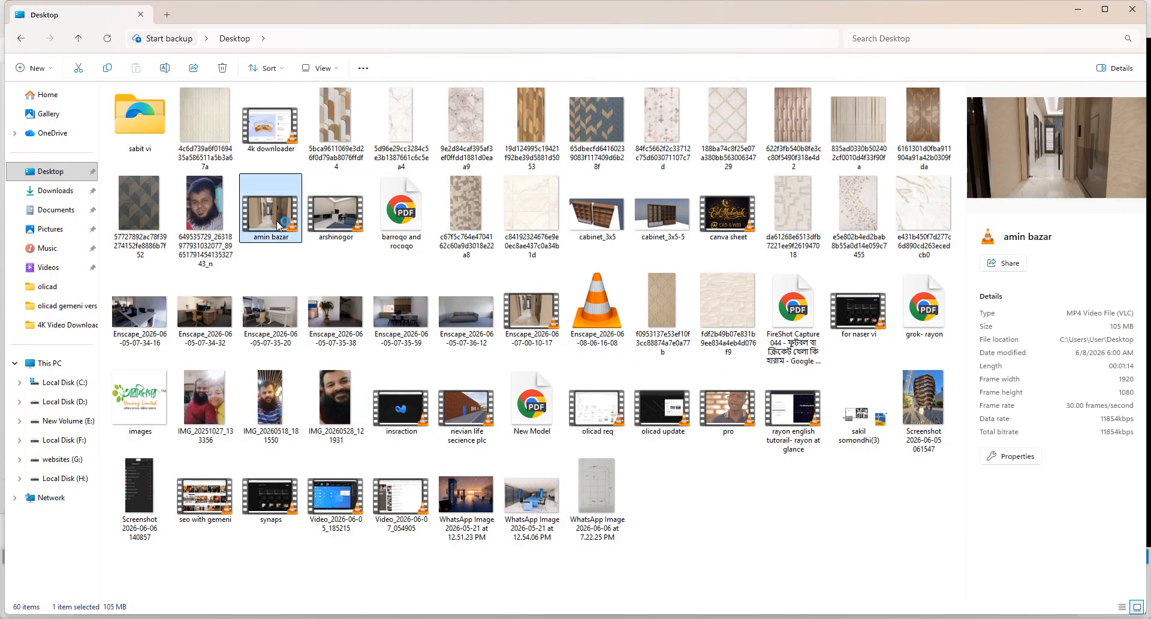